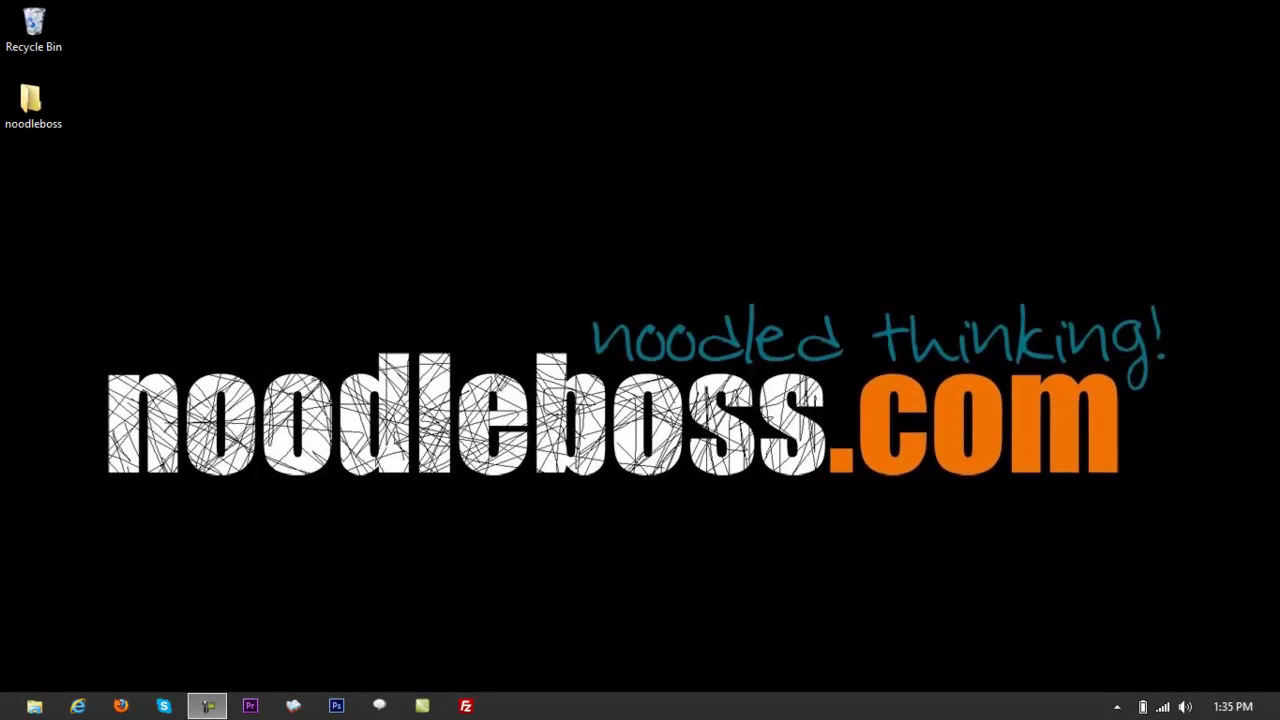
Launch Adobe Audition CS6 from the Start screen and dismiss the New Multitrack Session dialog.
{"action": "left_click", "coordinate": [15, 705]}
{"action": "left_click", "coordinate": [554, 497]}
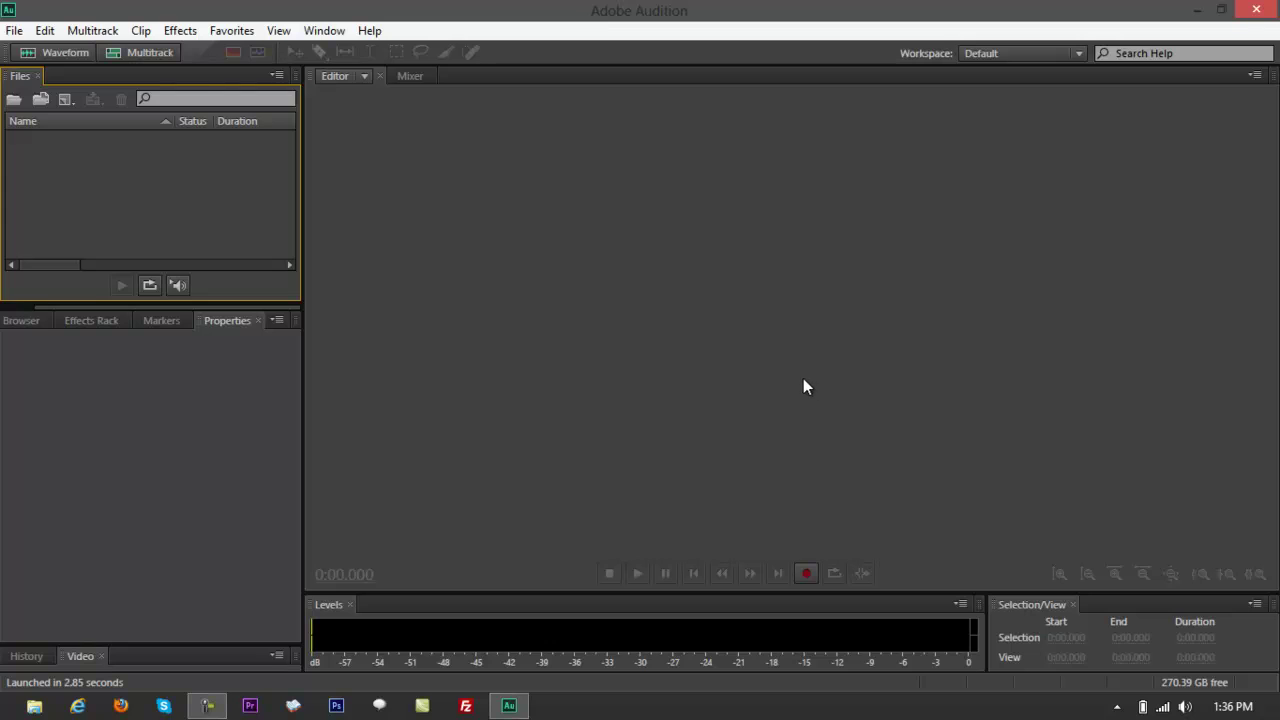
{"action": "left_click", "coordinate": [126, 56]}
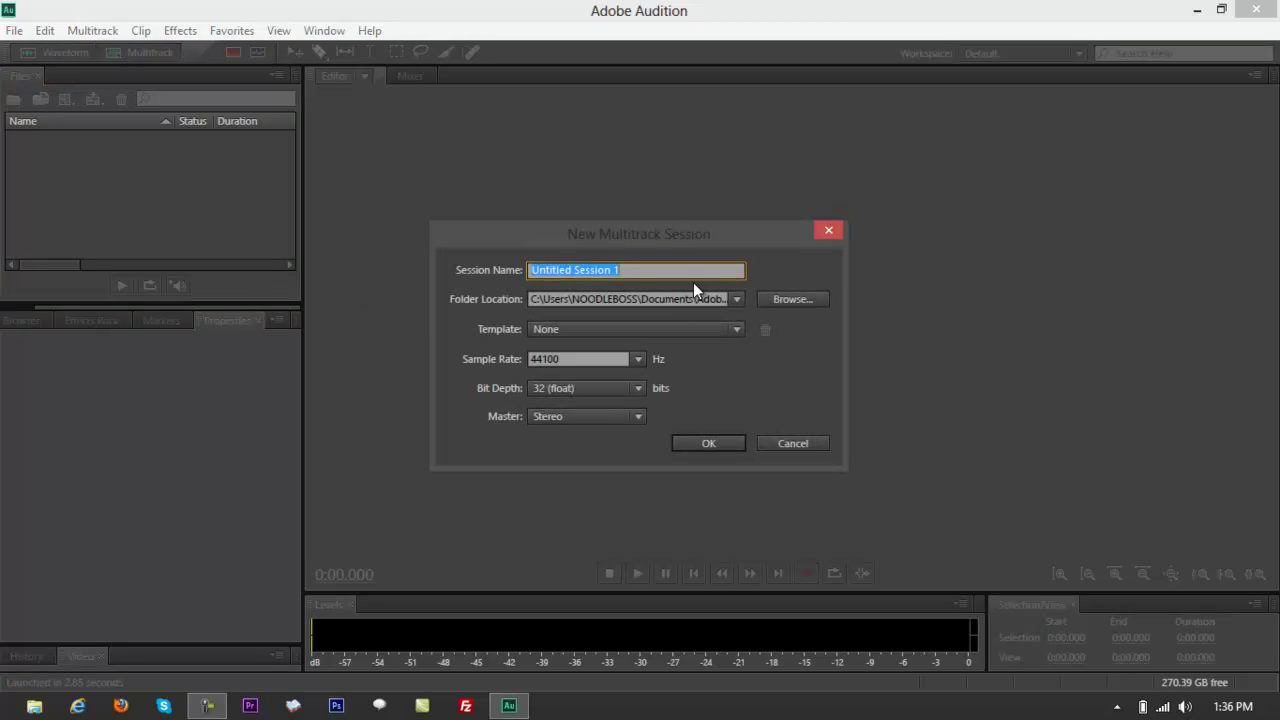
{"action": "left_click", "coordinate": [828, 231]}
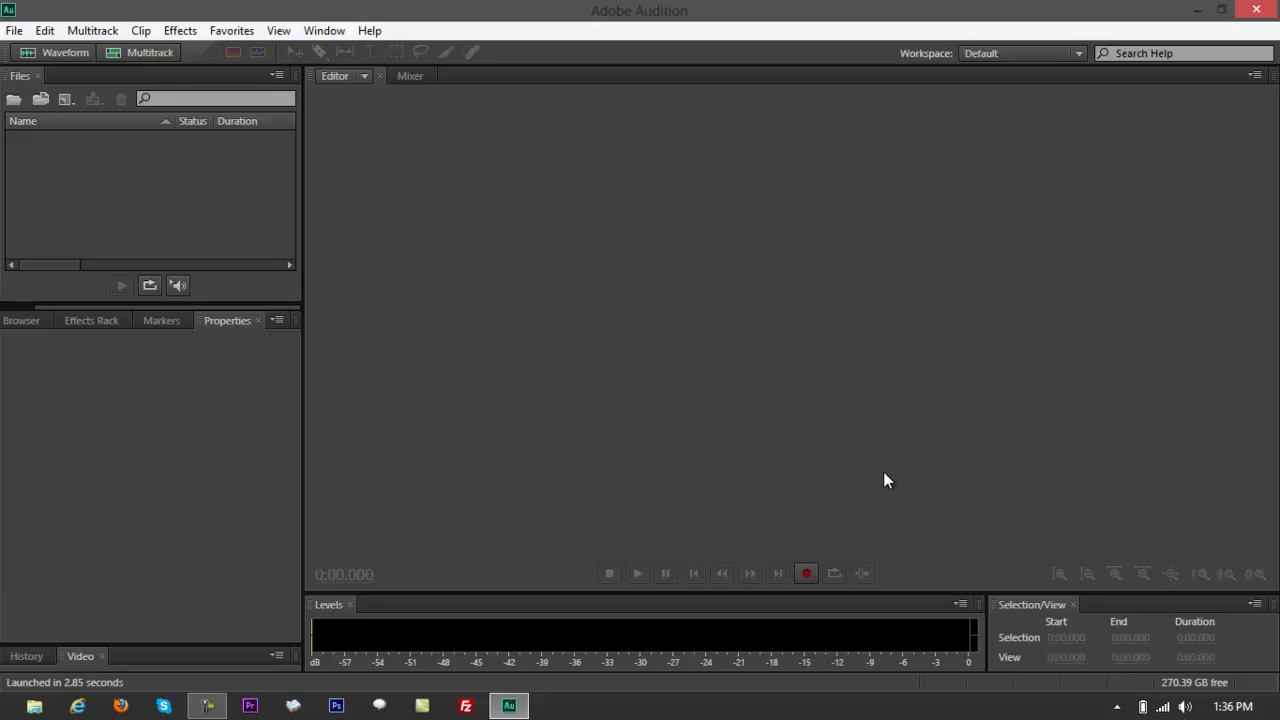
Record a 7.592-second stereo voice take into a new file, Untitled 1.
{"action": "left_click", "coordinate": [854, 467]}
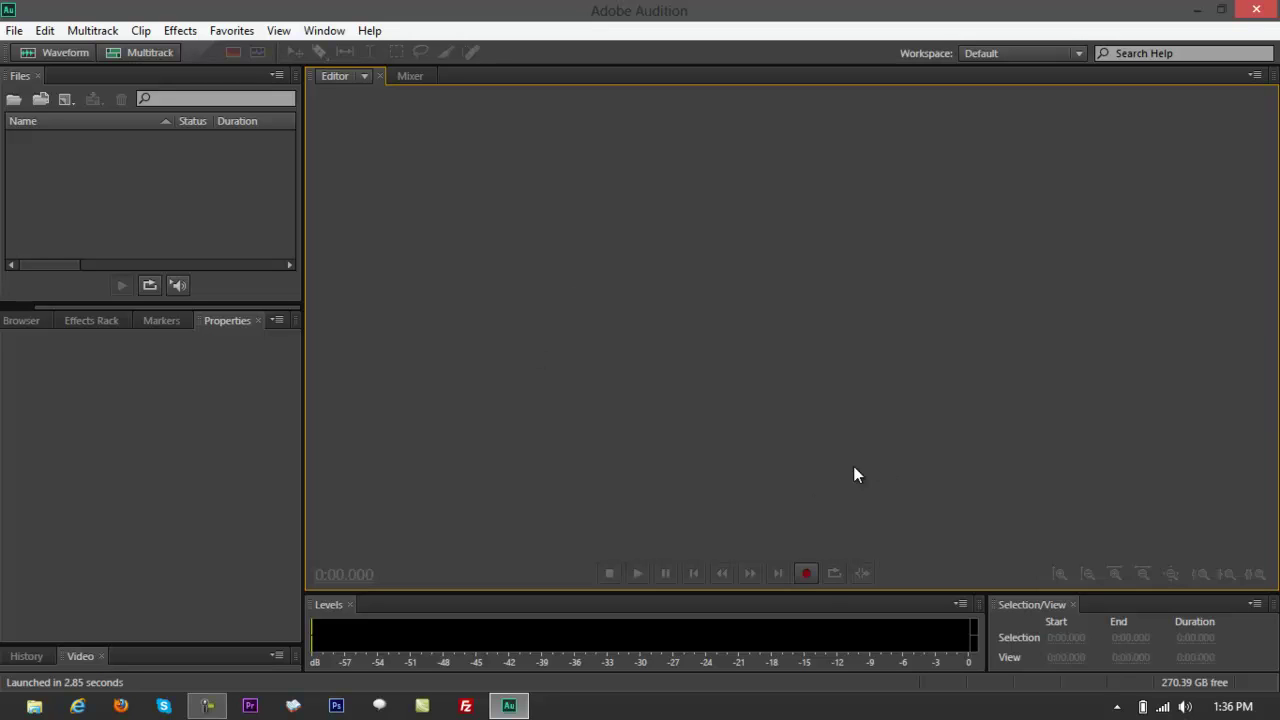
{"action": "left_click", "coordinate": [815, 578]}
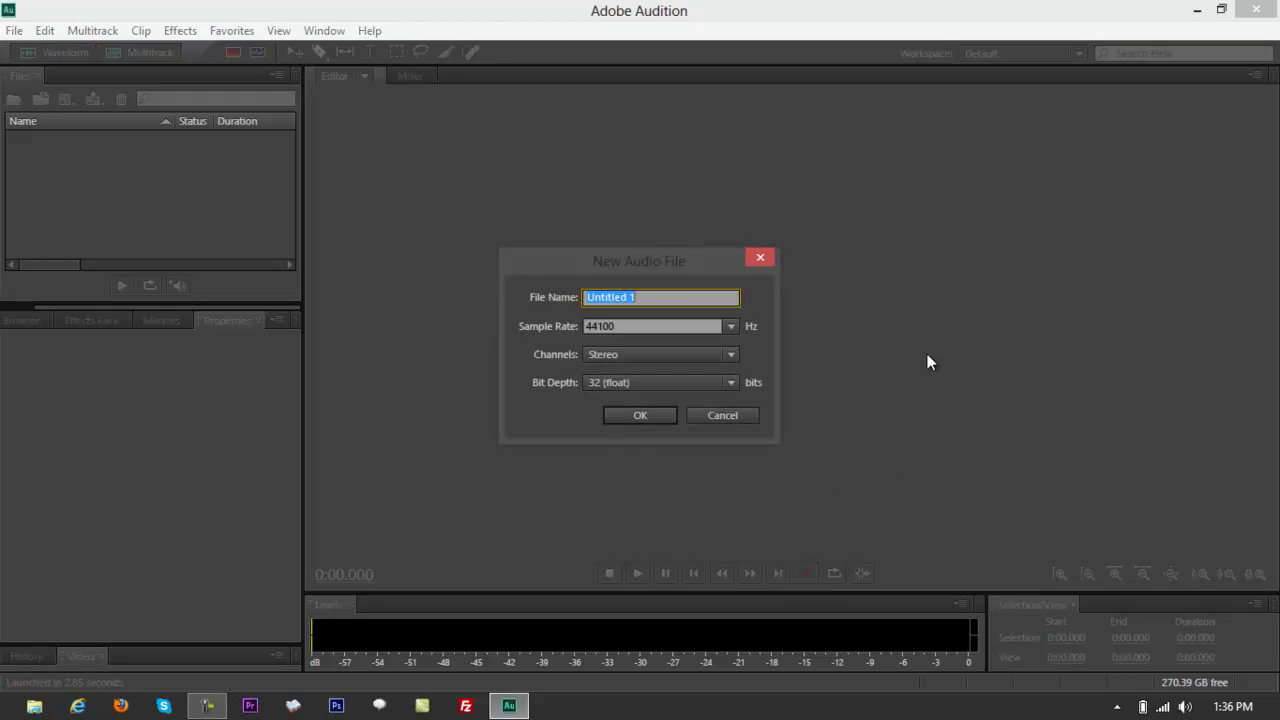
{"action": "left_click", "coordinate": [640, 415]}
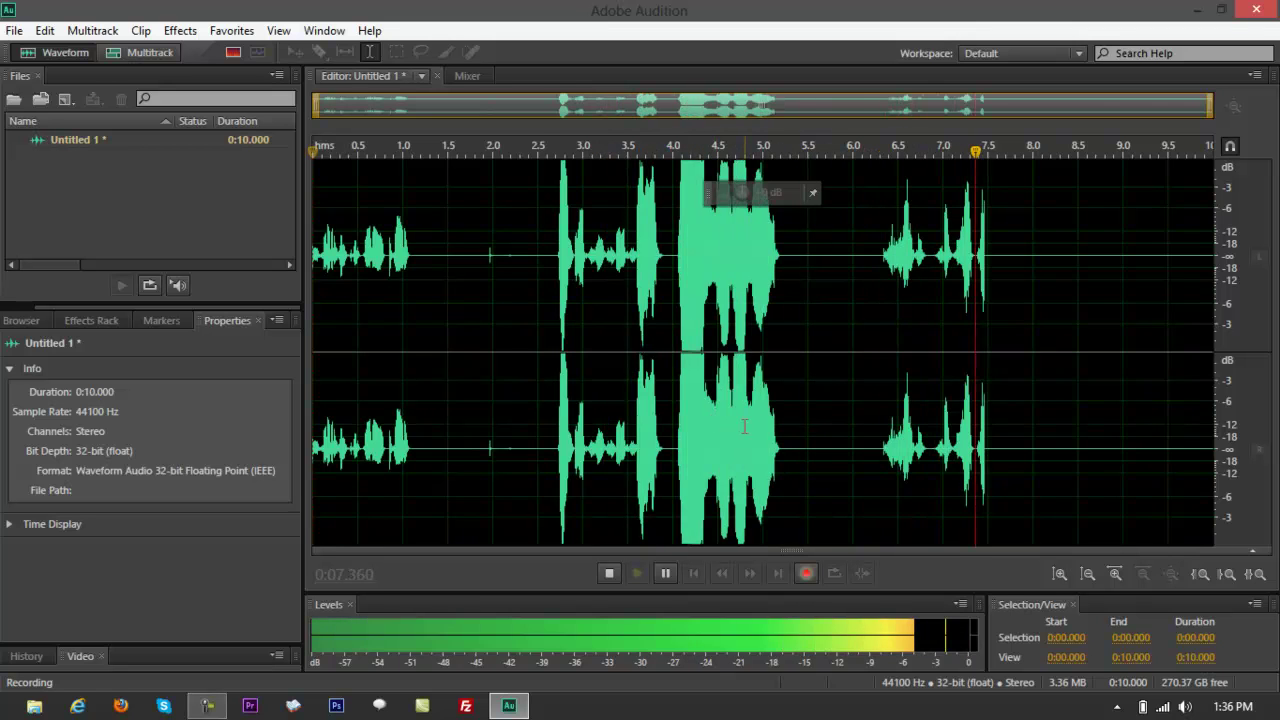
{"action": "key", "text": "space"}
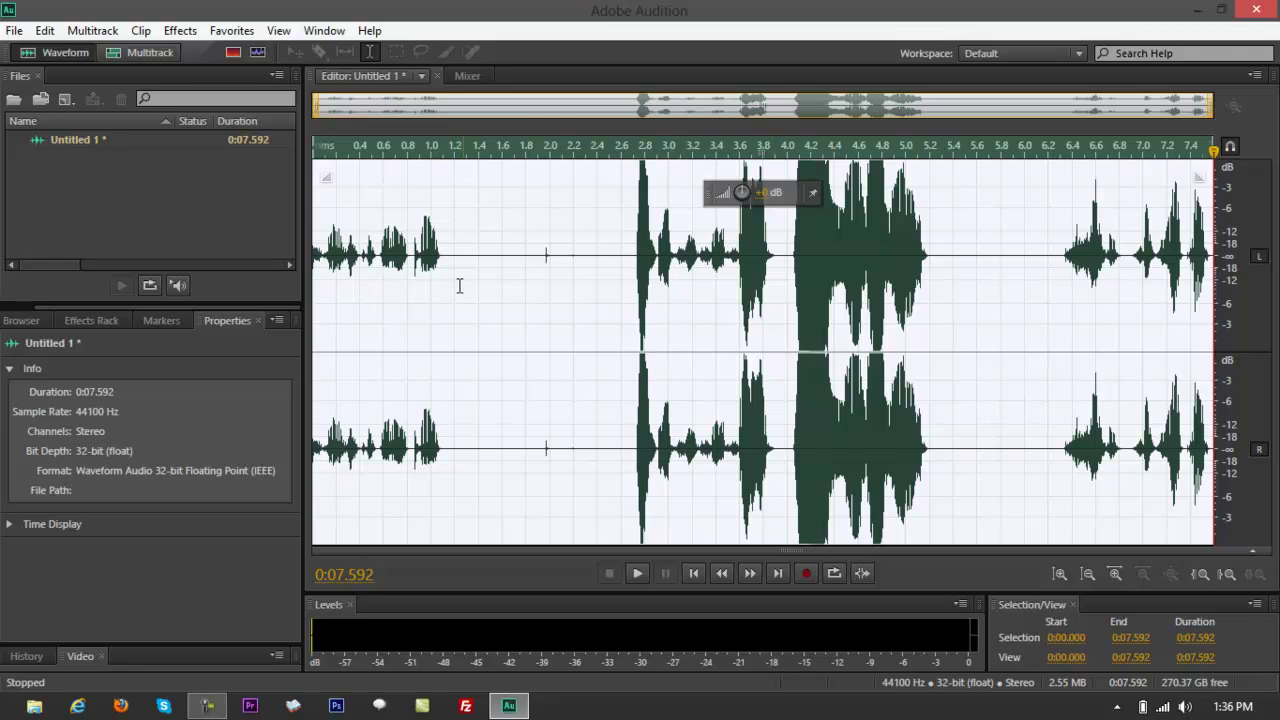
Select part of the recorded waveform and set the playhead to 5.4 seconds.
{"action": "left_click_drag", "start_coordinate": [349, 265], "coordinate": [1180, 300]}
{"action": "left_click", "coordinate": [977, 300]}
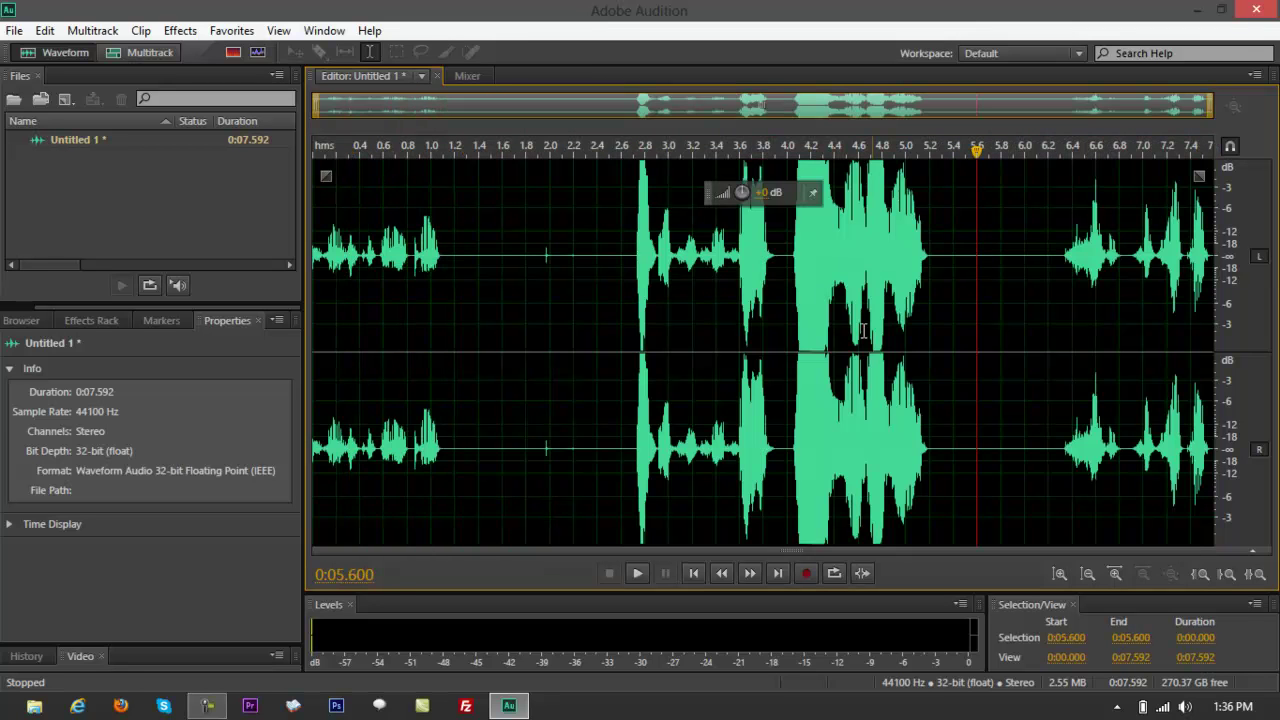
{"action": "left_click", "coordinate": [954, 337]}
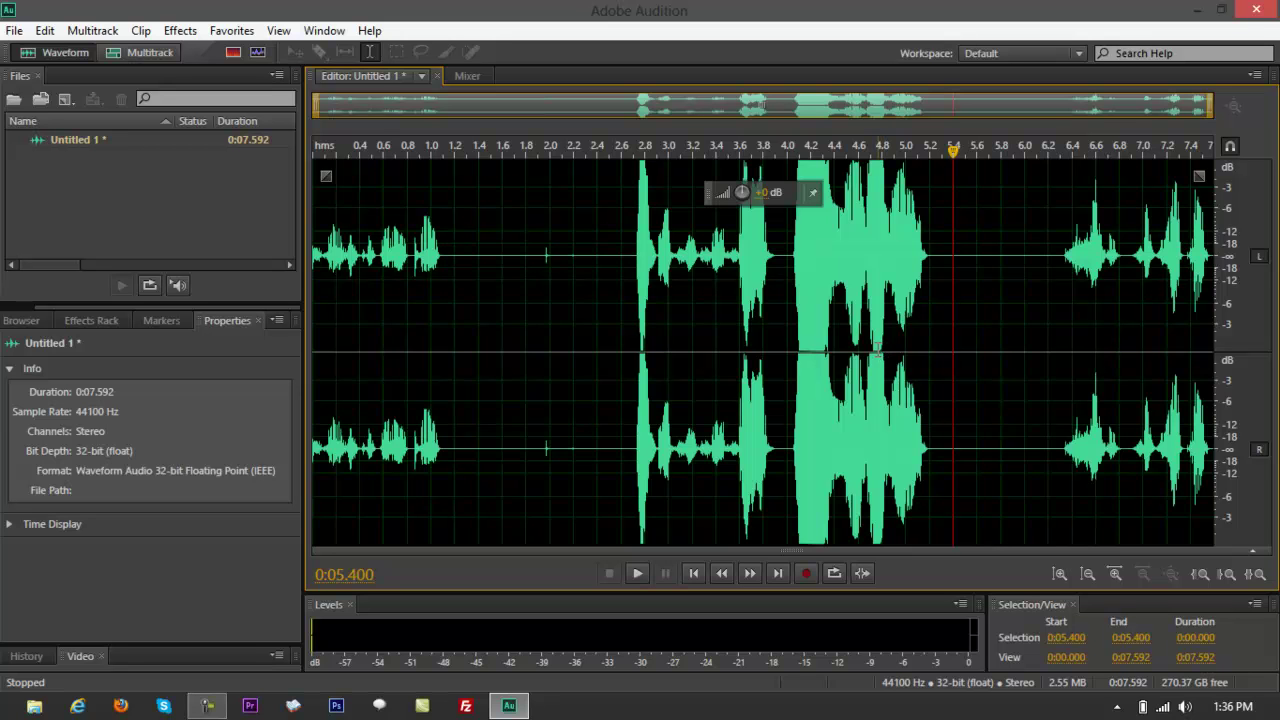
Insert the whole recording into a new multitrack session named SAMPLEEDIT.
{"action": "double_click", "coordinate": [878, 348]}
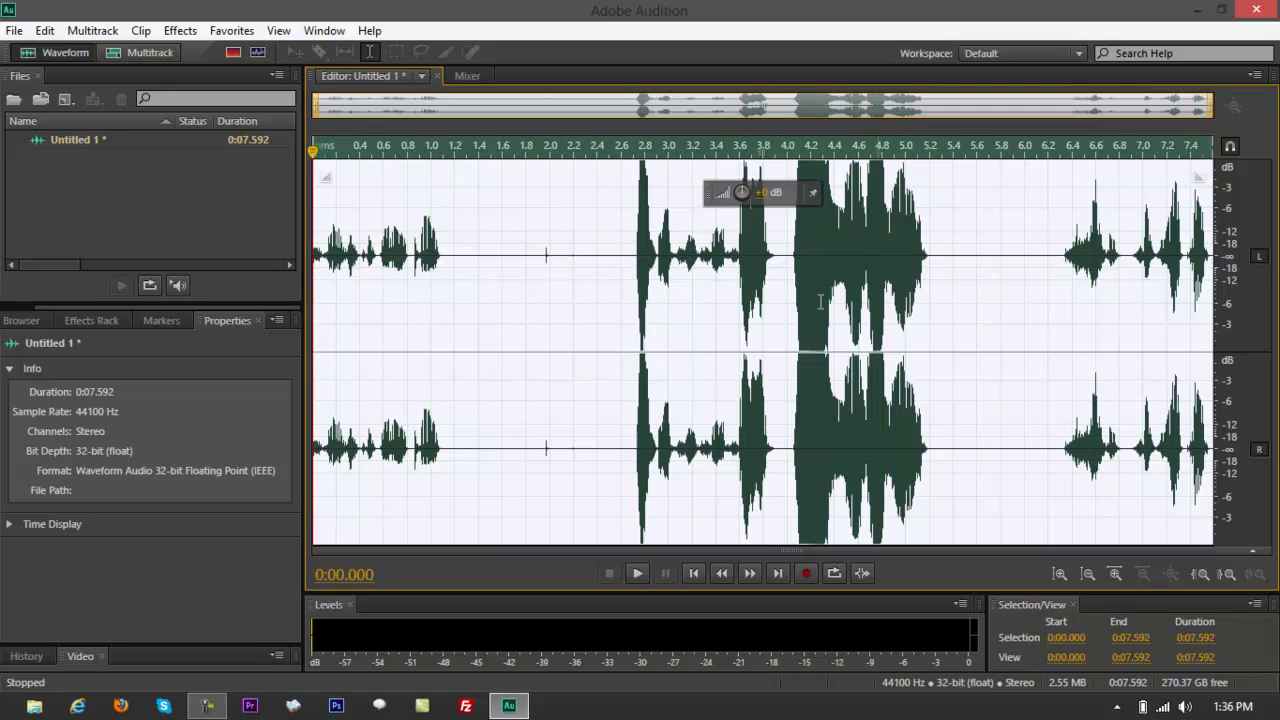
{"action": "right_click", "coordinate": [774, 257]}
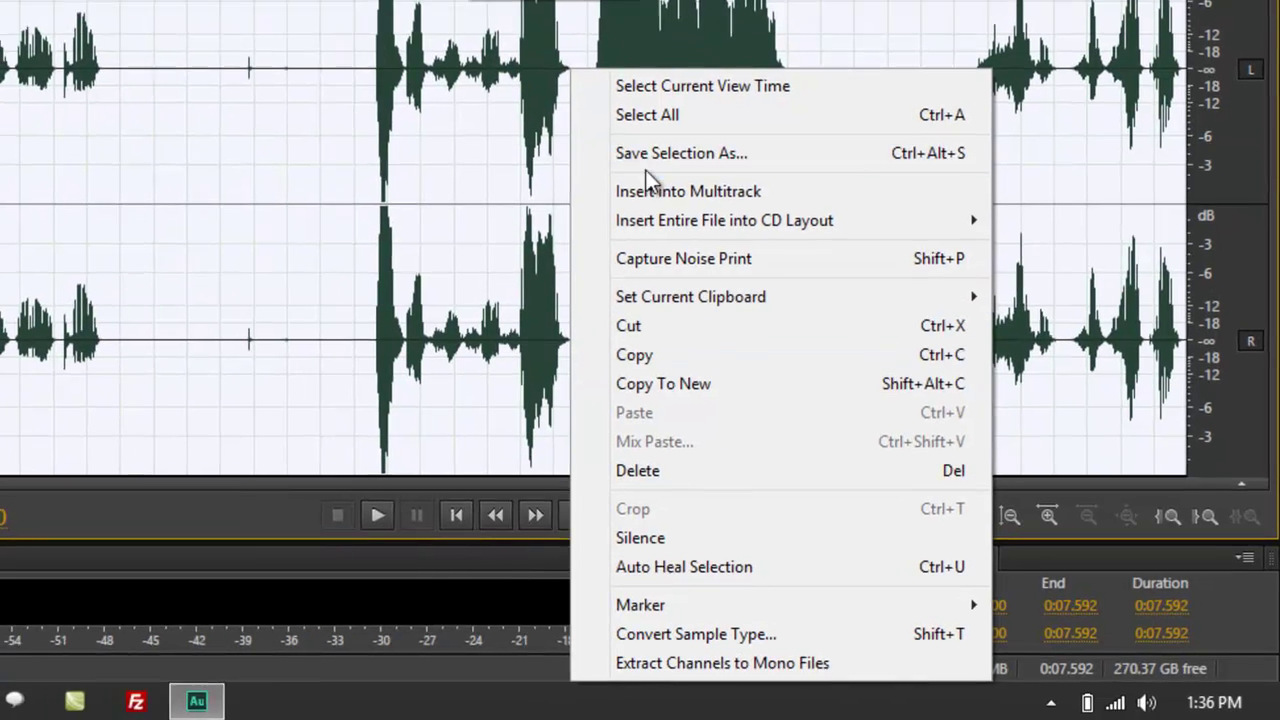
{"action": "mouse_move", "coordinate": [653, 200]}
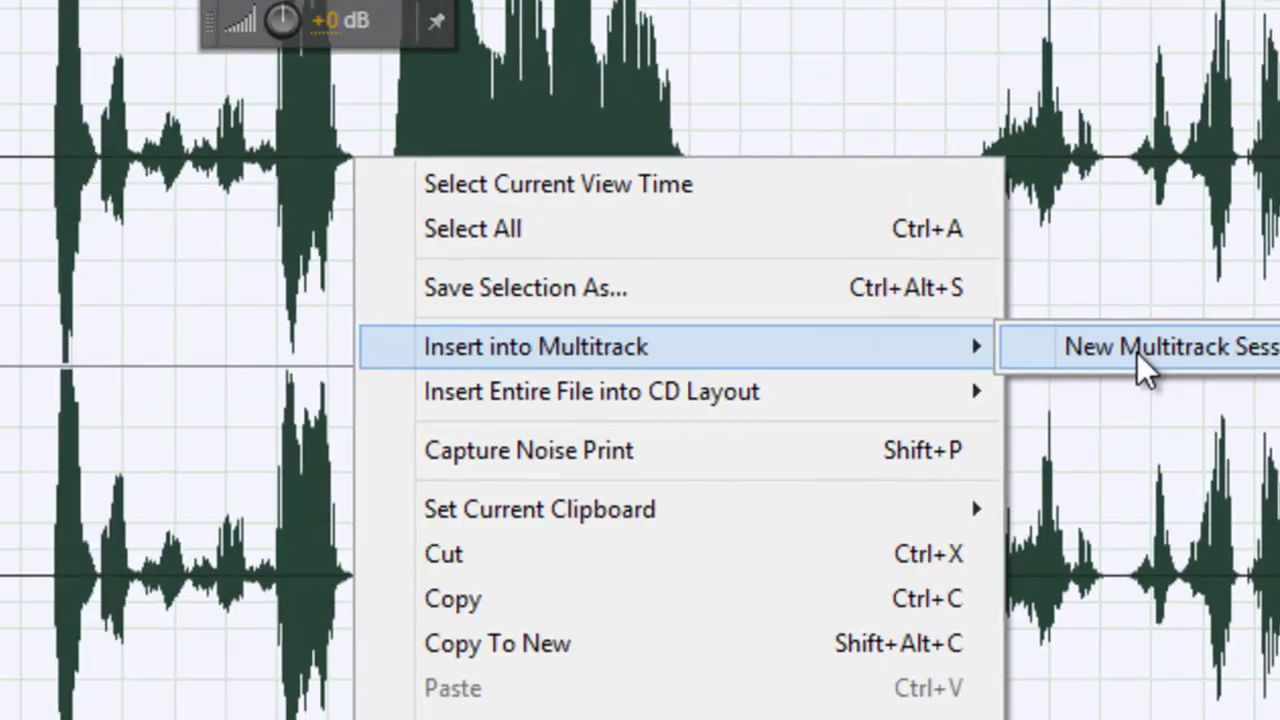
{"action": "left_click", "coordinate": [1138, 352]}
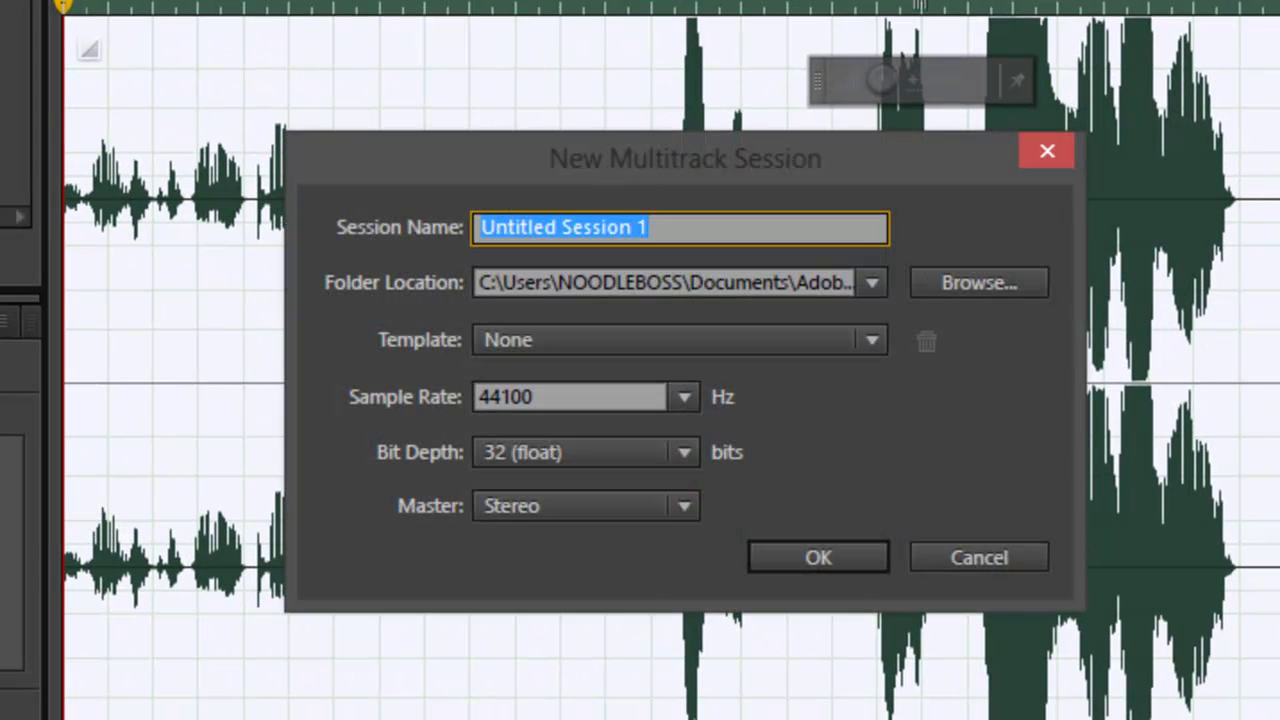
{"action": "type", "text": "SAMPLEE"}
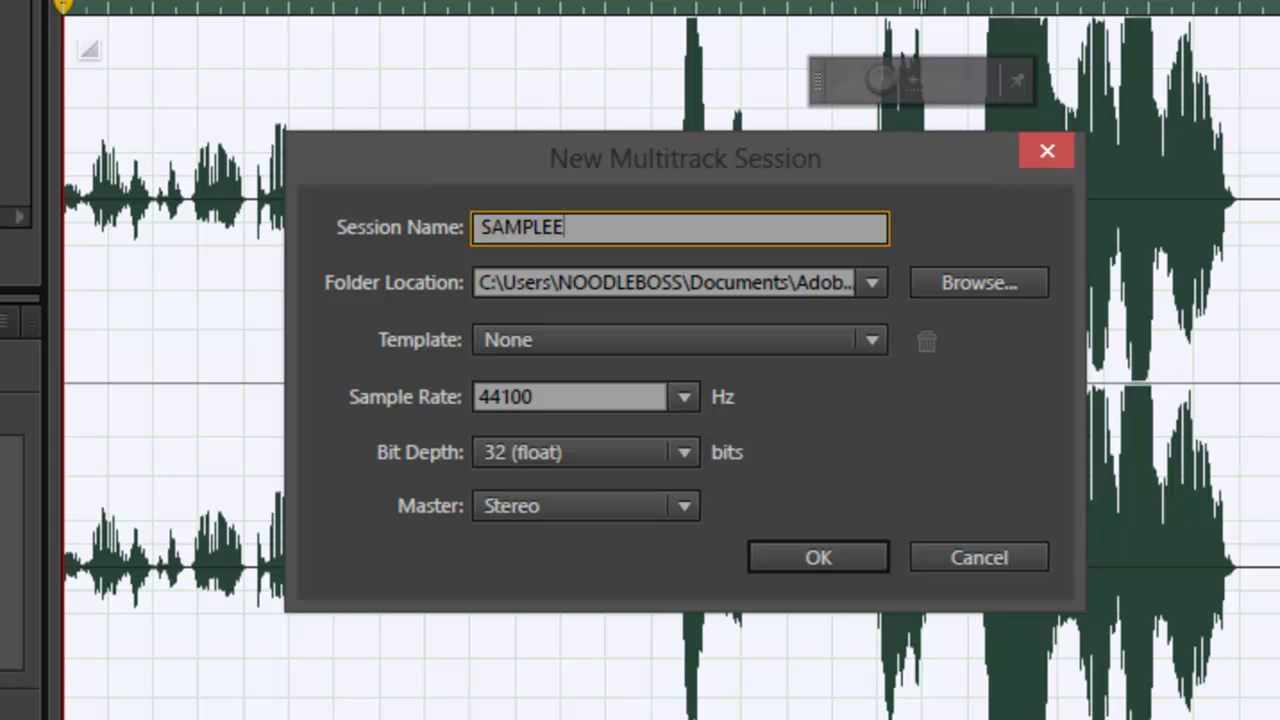
{"action": "type", "text": "DIT"}
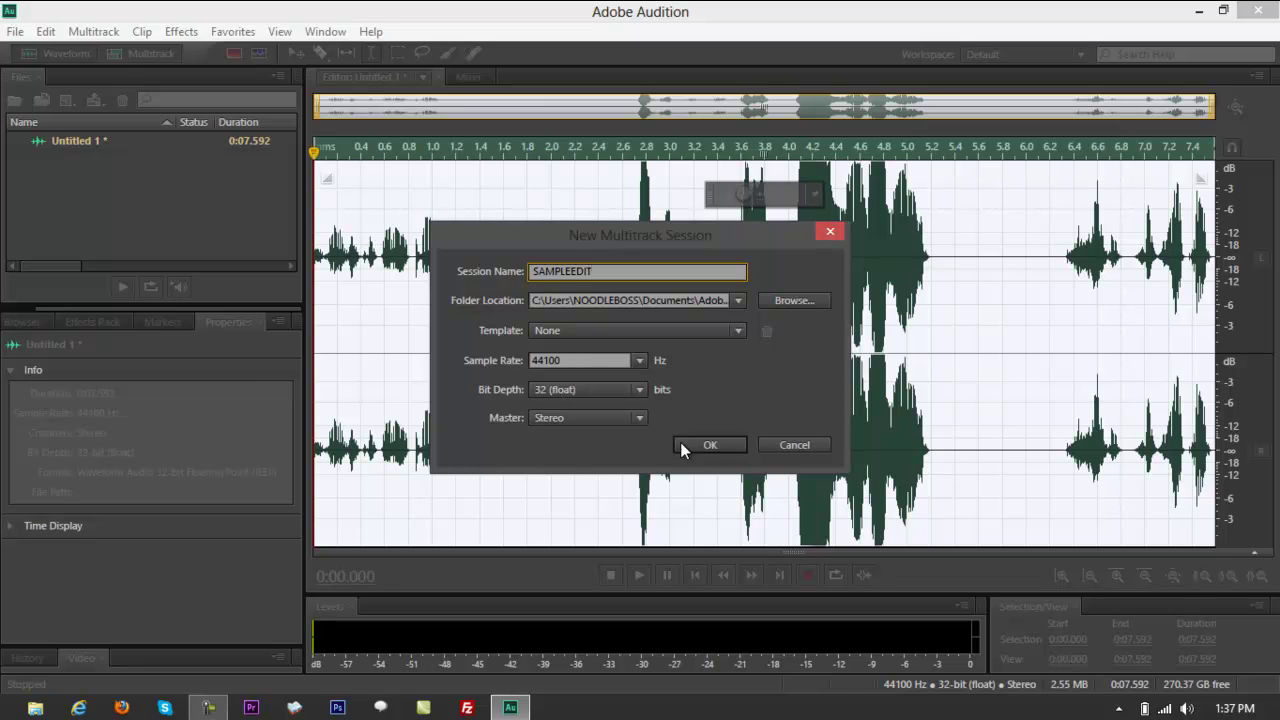
{"action": "left_click", "coordinate": [710, 449]}
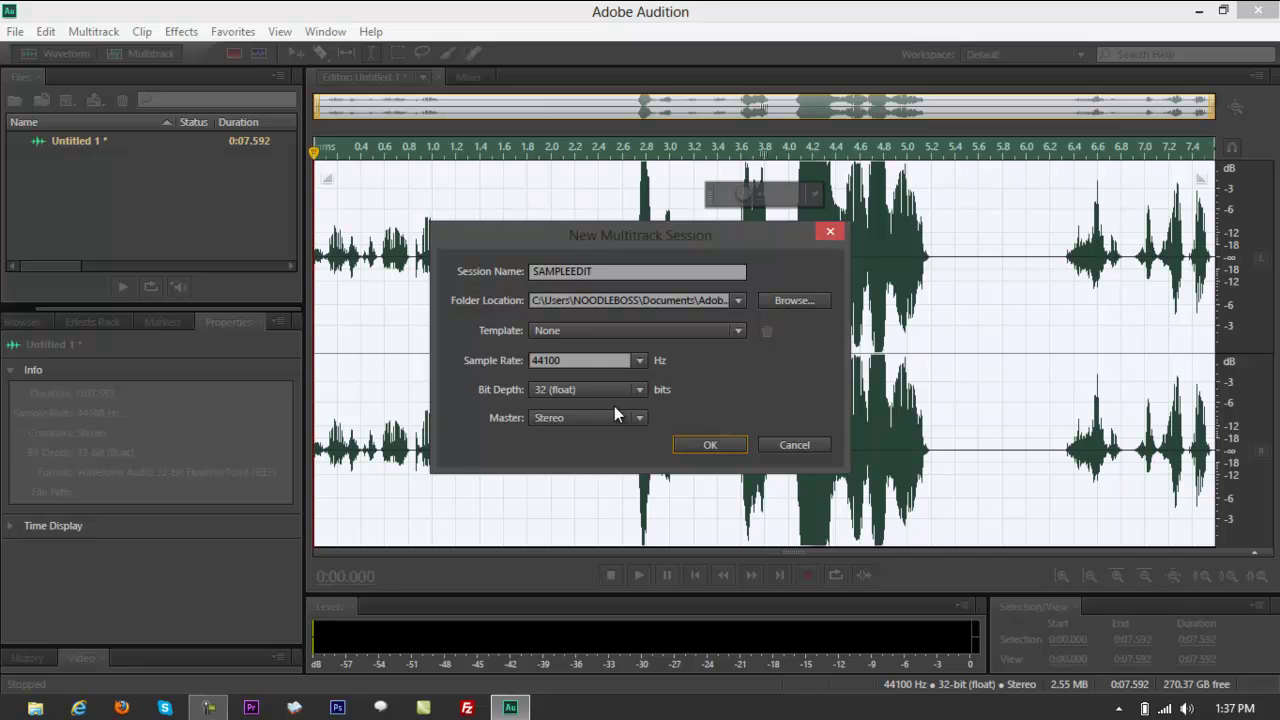
{"action": "left_click", "coordinate": [712, 446]}
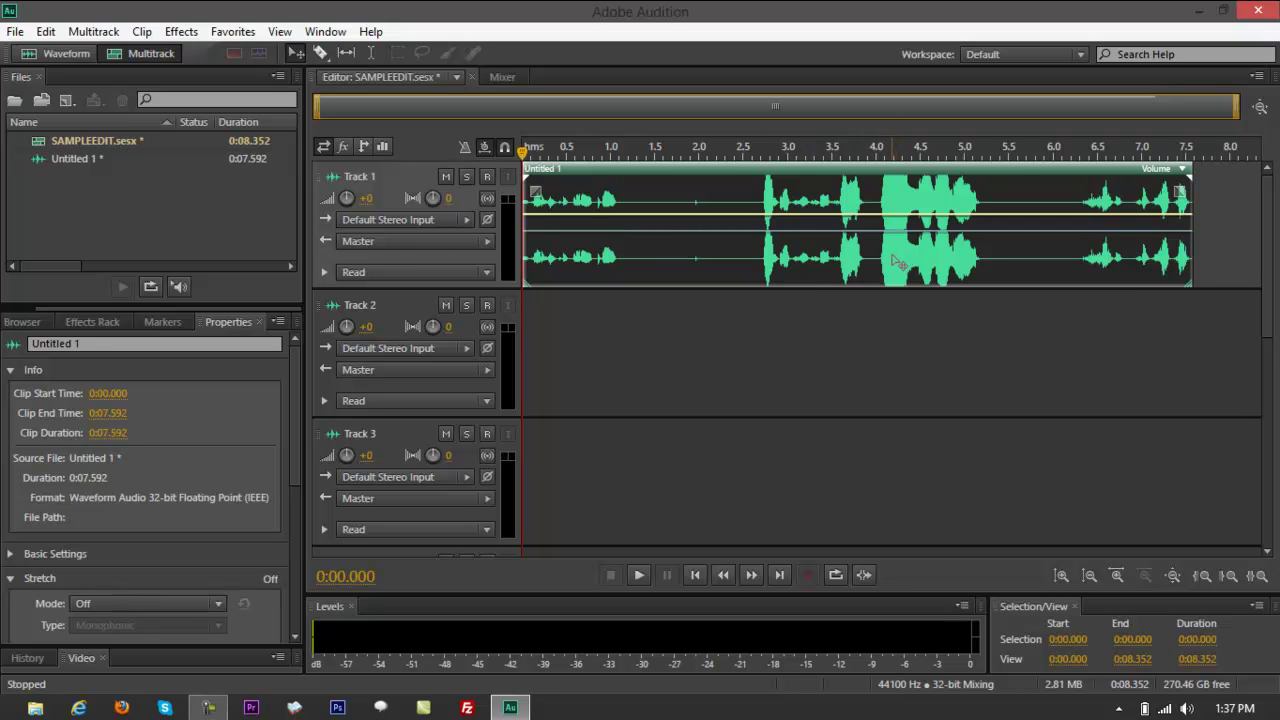
Select the Untitled 1 clip on Track 1.
{"action": "left_click", "coordinate": [901, 349]}
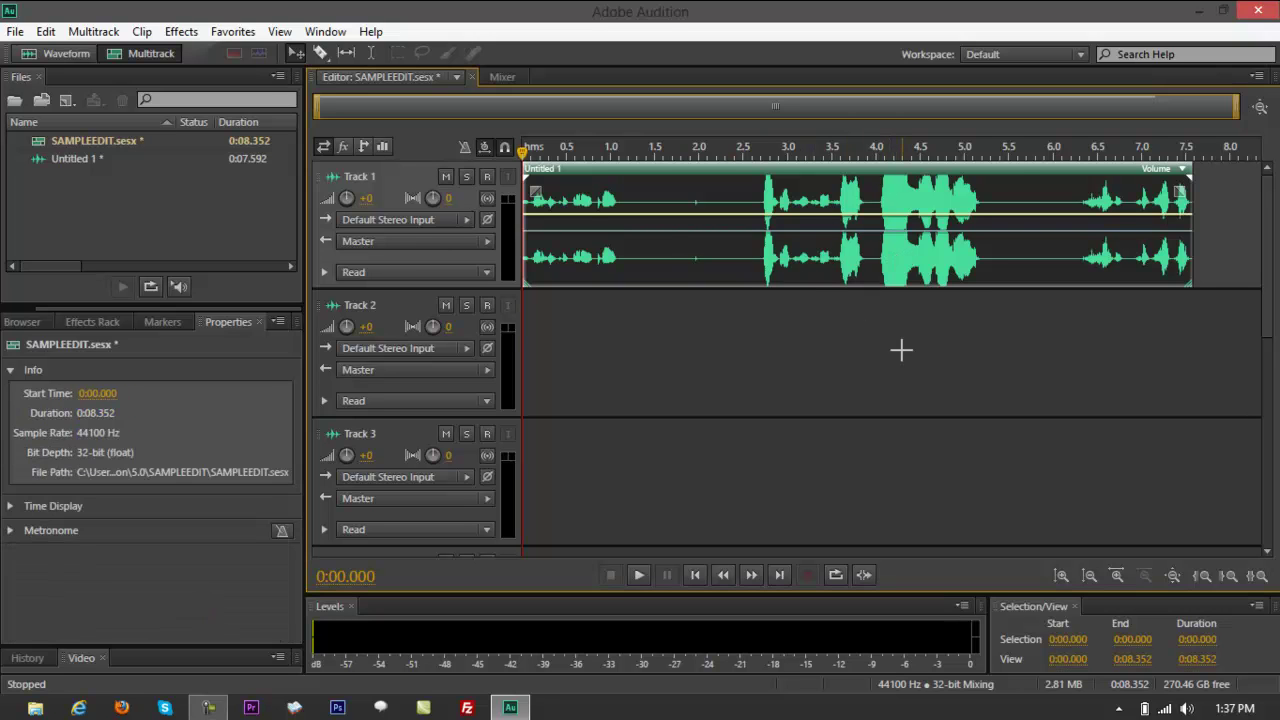
{"action": "left_click", "coordinate": [1200, 240]}
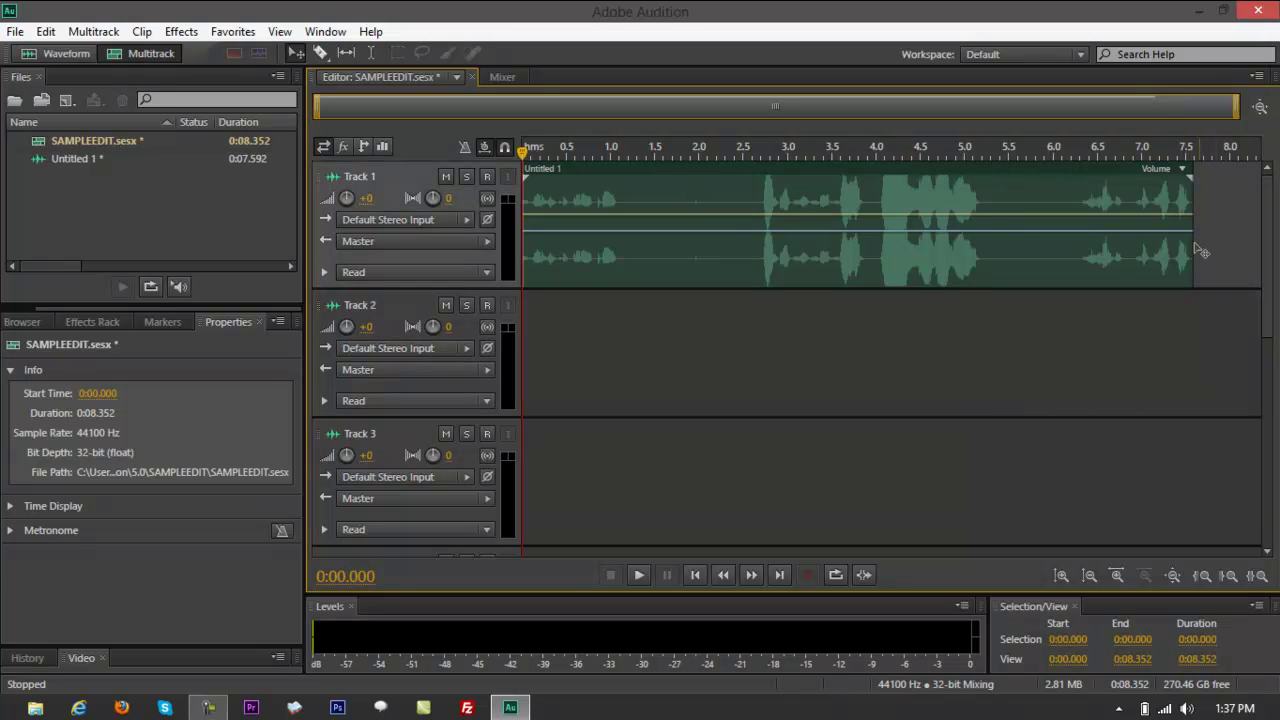
{"action": "left_click", "coordinate": [655, 258]}
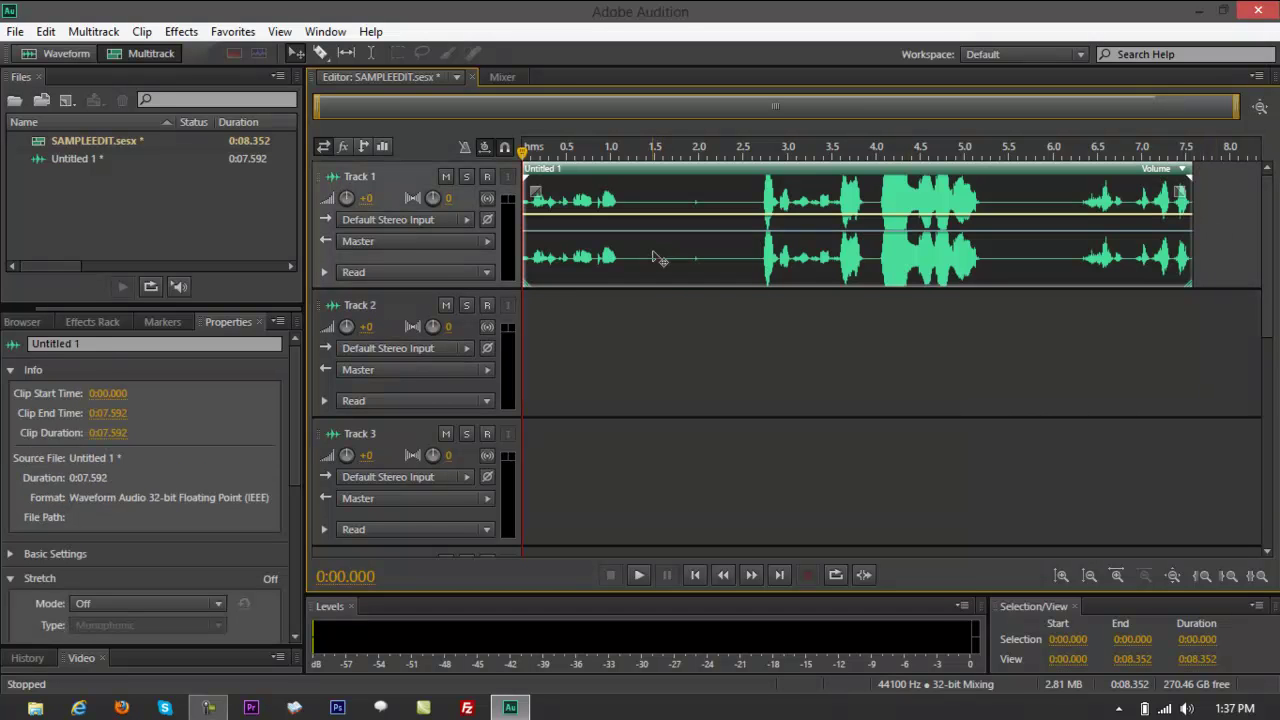
Export the full Track 1 recording to the Desktop as base.mp3 at 192 Kbps.
{"action": "double_click", "coordinate": [861, 249]}
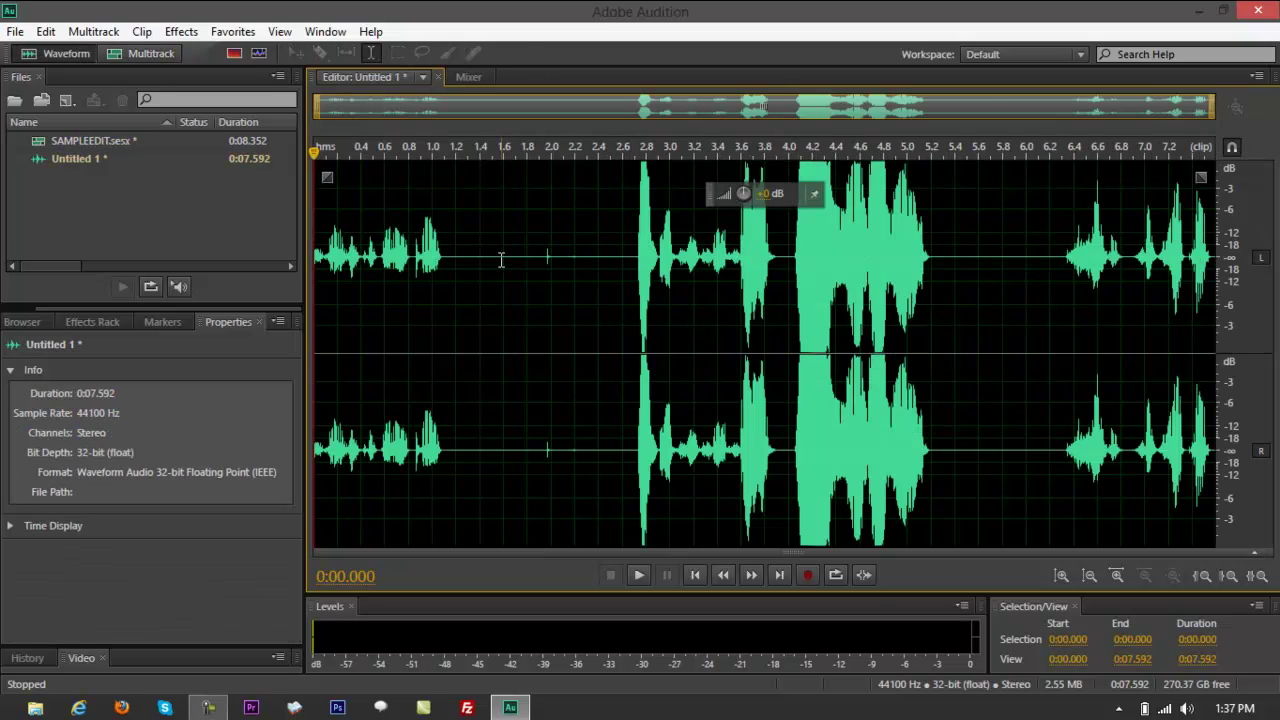
{"action": "key", "text": "ctrl+a"}
{"action": "right_click", "coordinate": [576, 217]}
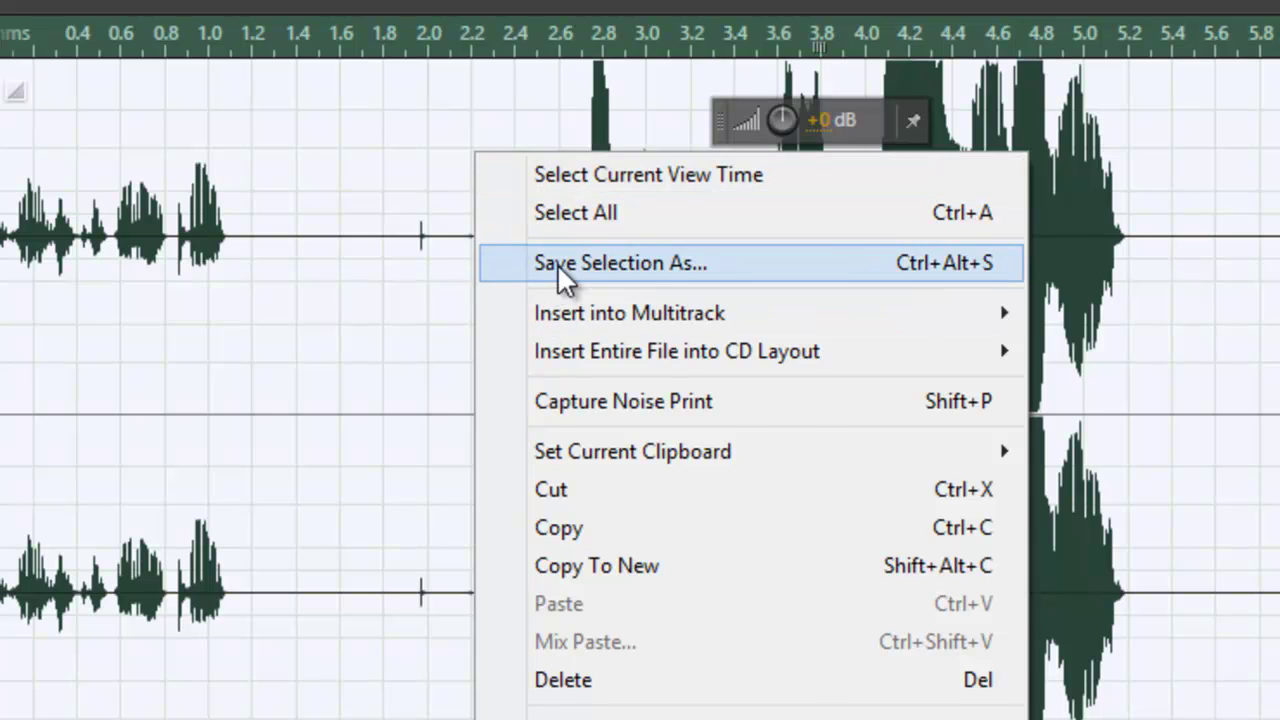
{"action": "left_click", "coordinate": [557, 265]}
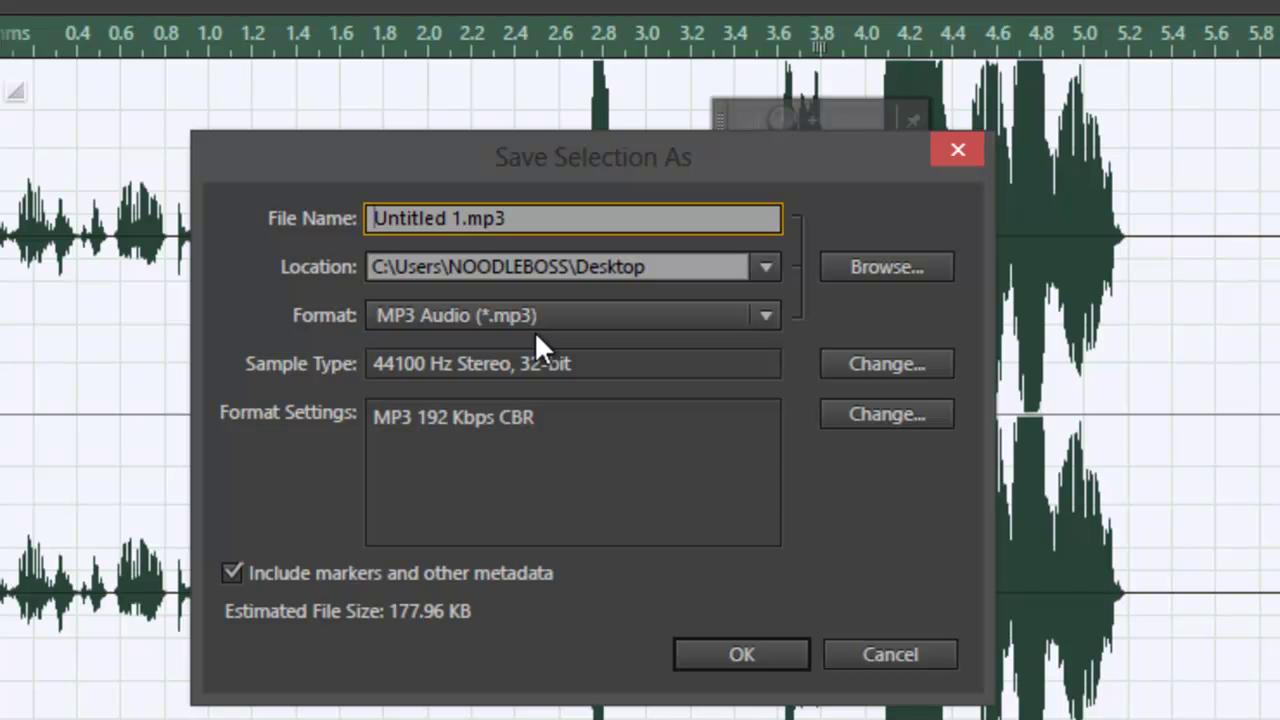
{"action": "left_click_drag", "start_coordinate": [462, 218], "coordinate": [314, 220]}
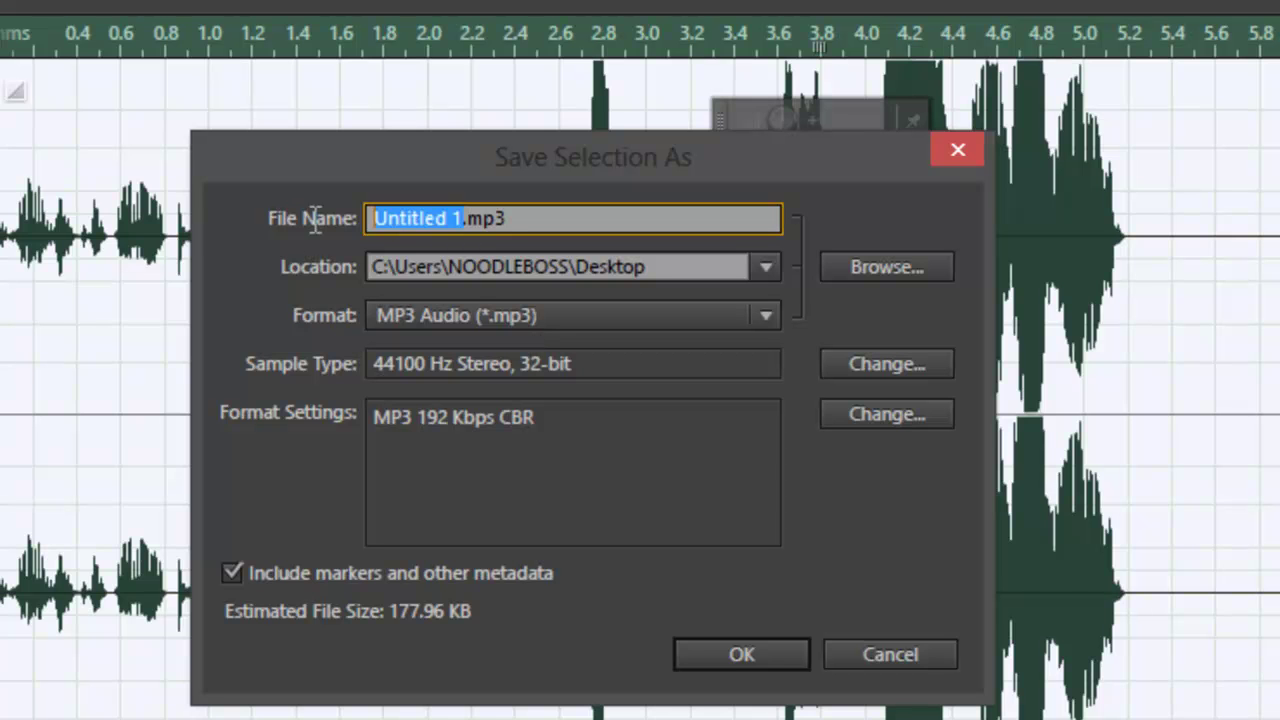
{"action": "type", "text": "base"}
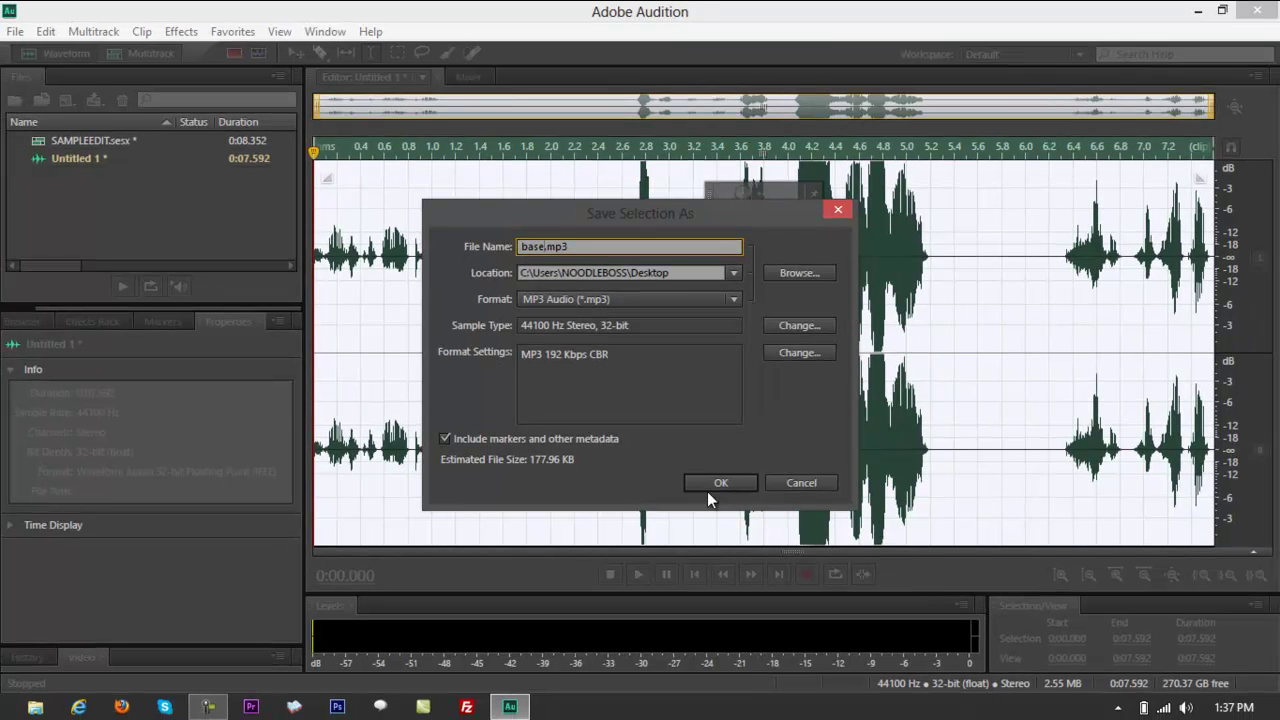
{"action": "left_click", "coordinate": [723, 553]}
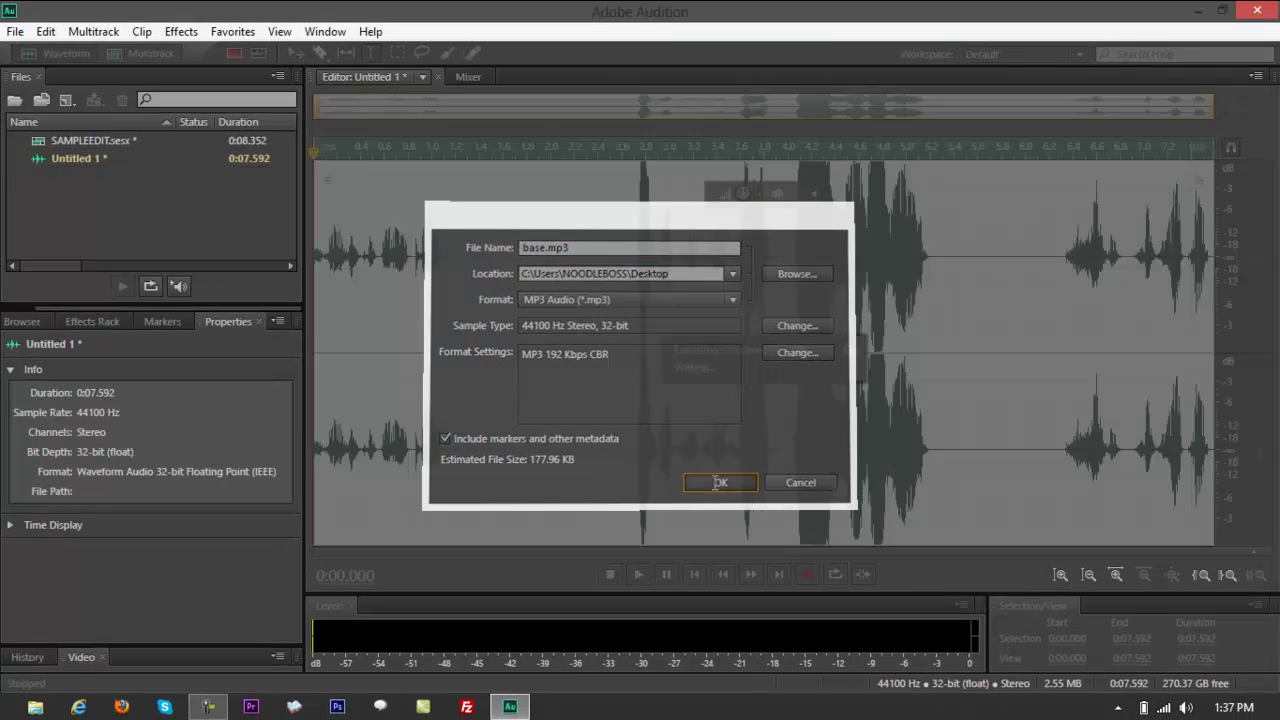
{"action": "left_click", "coordinate": [718, 485]}
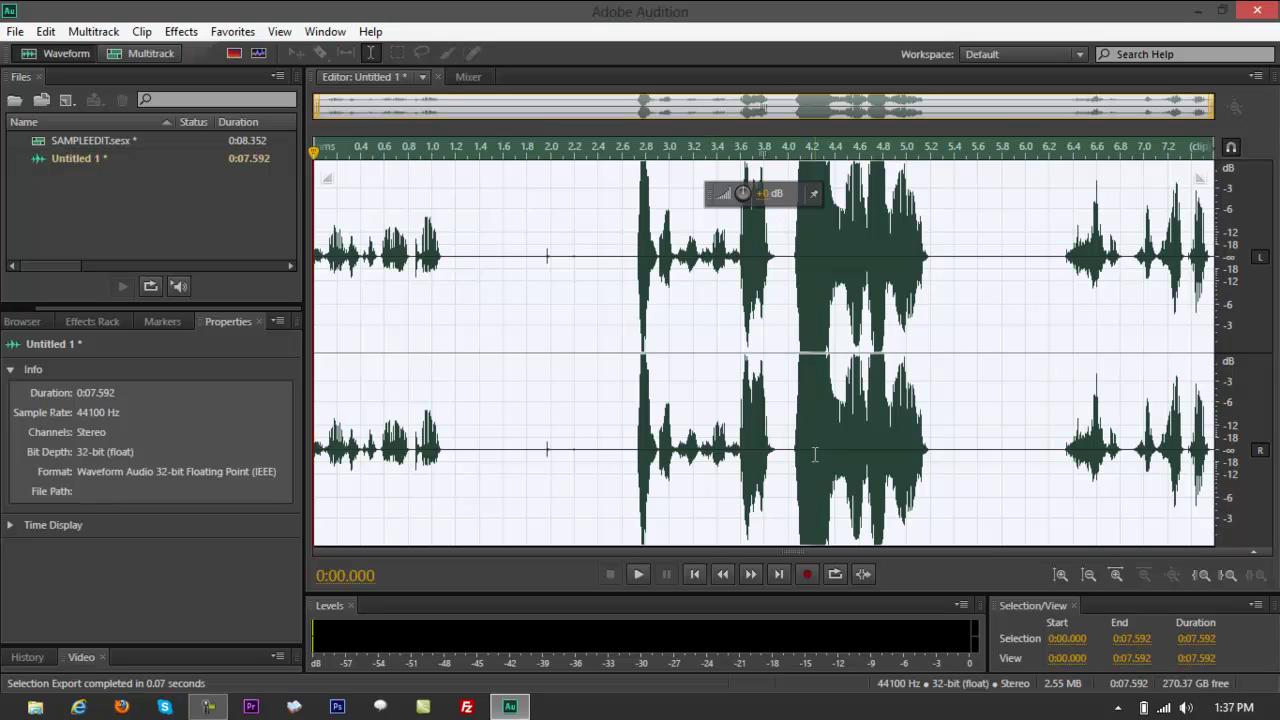
Reopen Save Selection As and cancel it without exporting again.
{"action": "right_click", "coordinate": [716, 303]}
{"action": "left_click", "coordinate": [780, 316]}
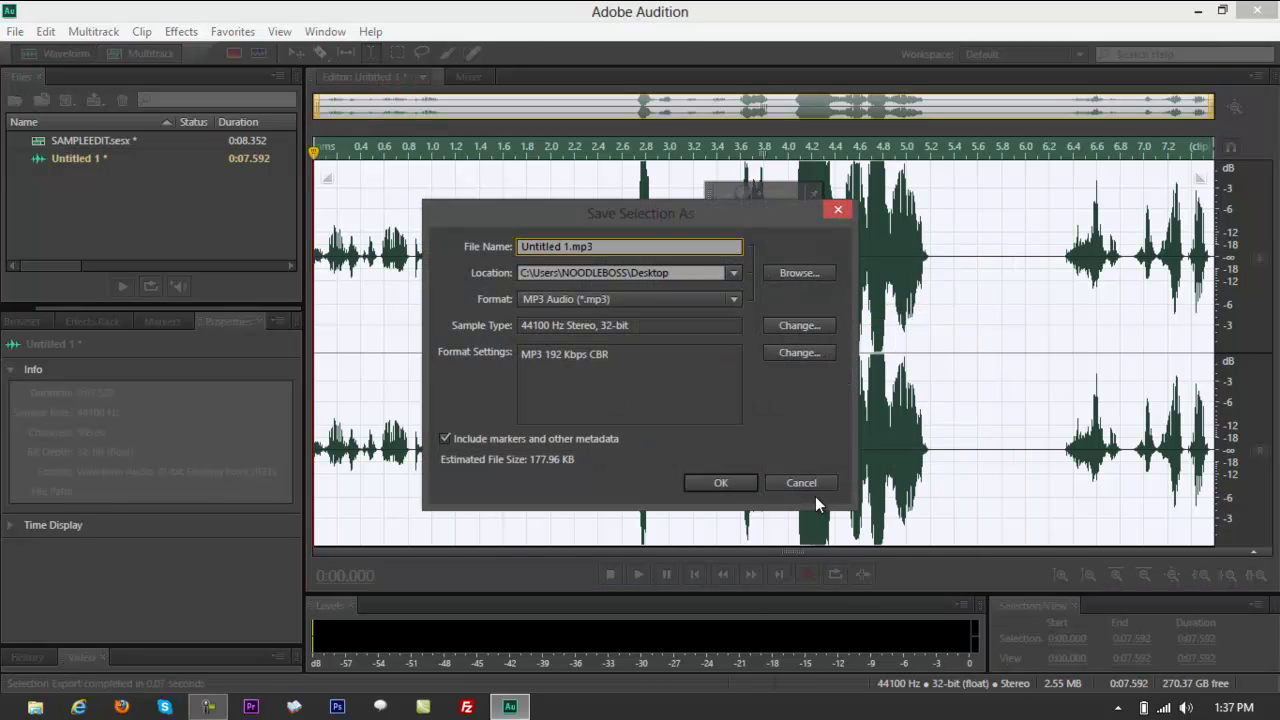
{"action": "left_click", "coordinate": [802, 484]}
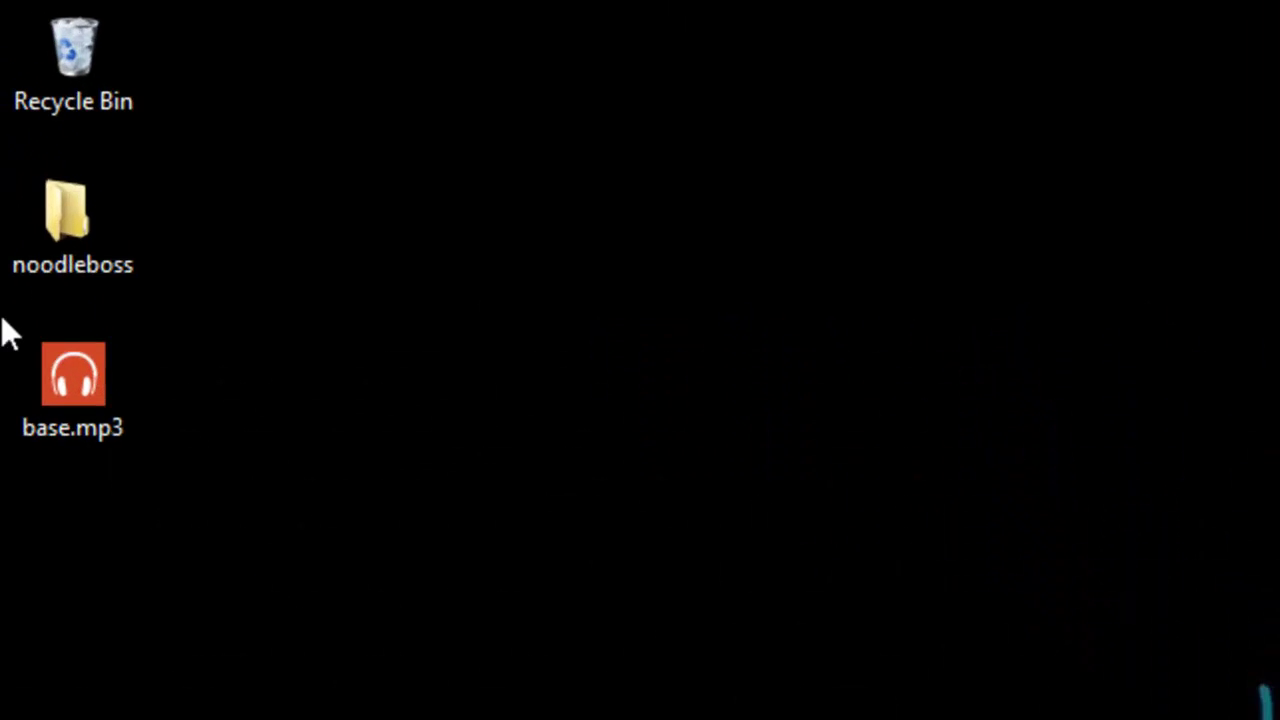
Clear the selection and try short waveform selections, leaving the playhead at 0:04.716.
{"action": "left_click_drag", "start_coordinate": [62, 470], "coordinate": [49, 543]}
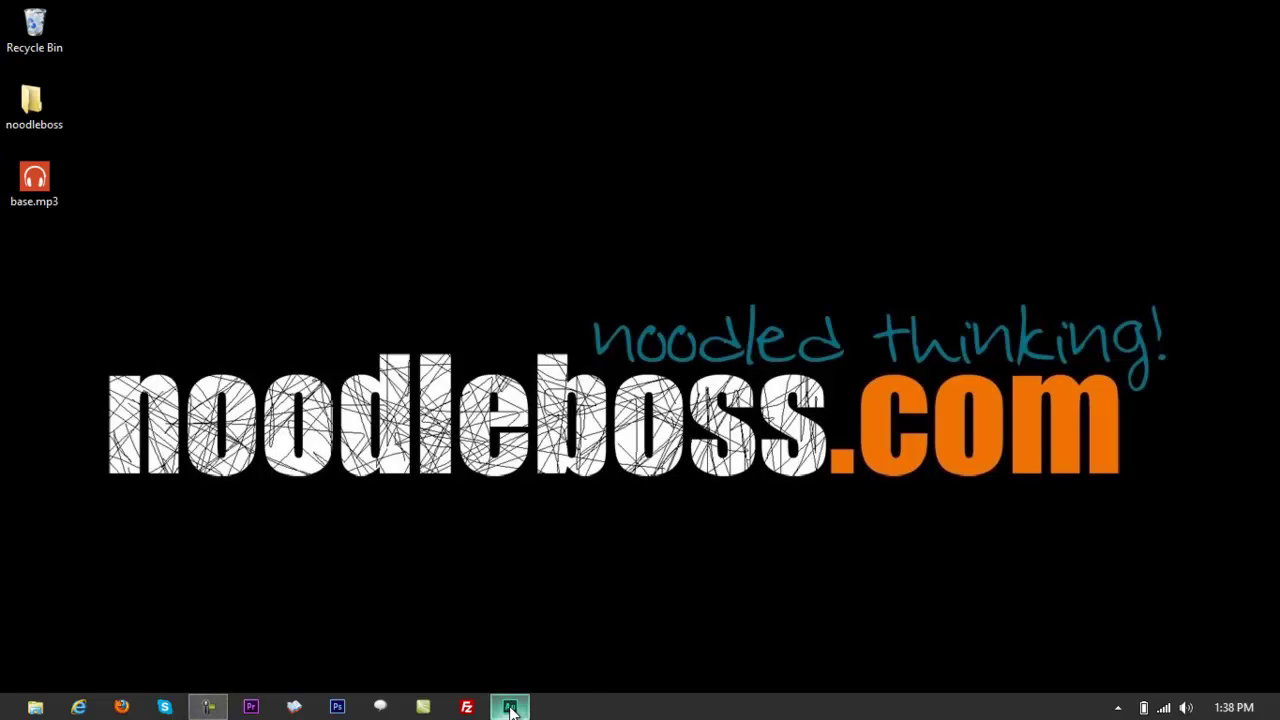
{"action": "mouse_move", "coordinate": [511, 710]}
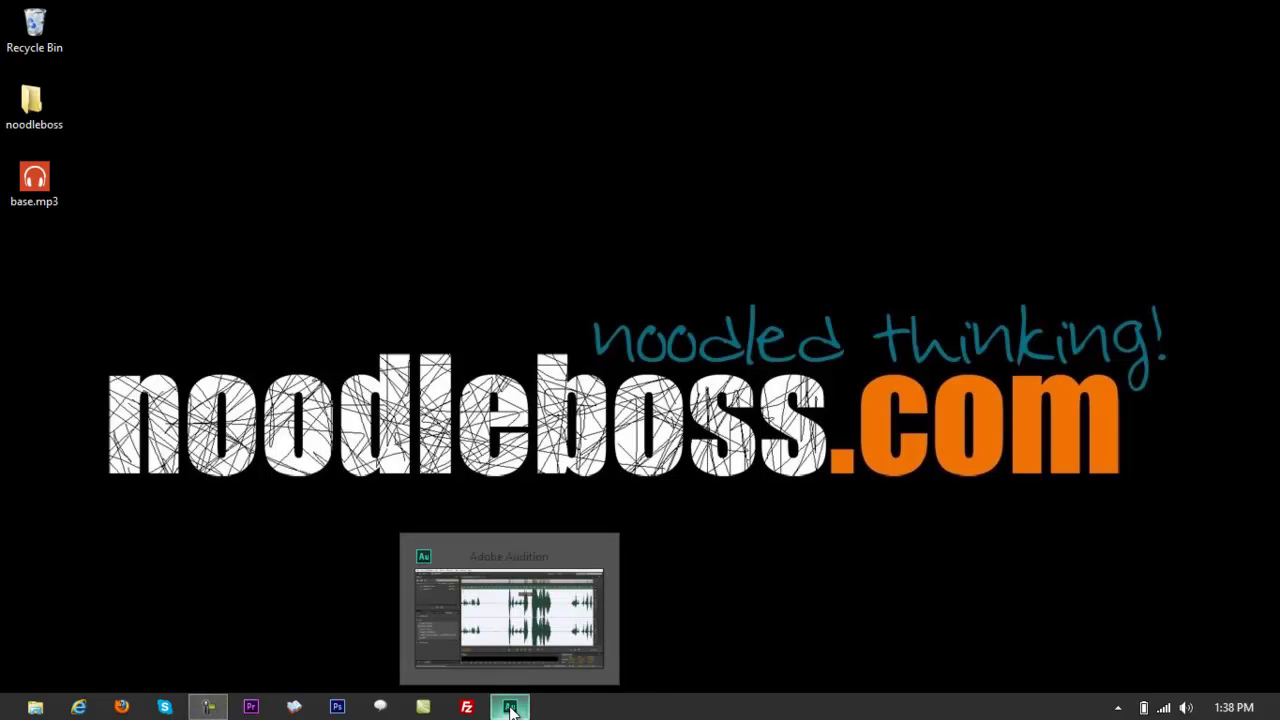
{"action": "left_click", "coordinate": [511, 710]}
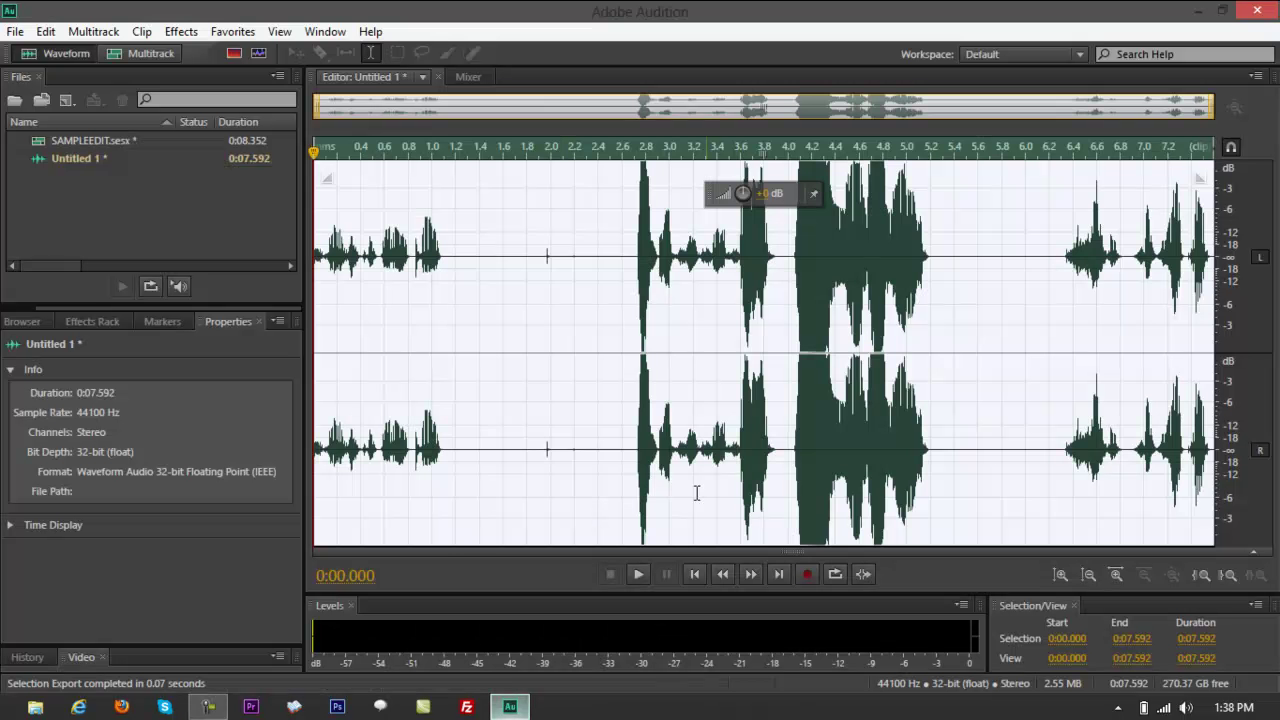
{"action": "left_click", "coordinate": [953, 441]}
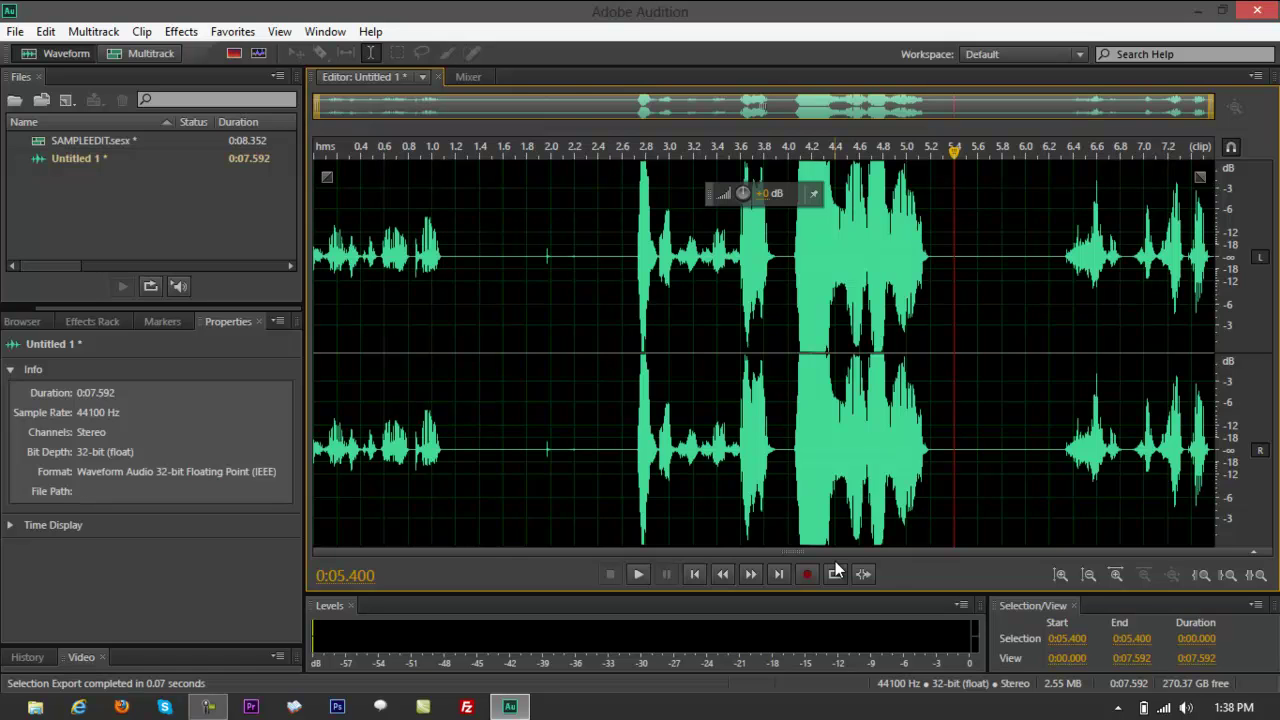
{"action": "left_click_drag", "start_coordinate": [480, 306], "coordinate": [606, 306]}
{"action": "left_click", "coordinate": [988, 303]}
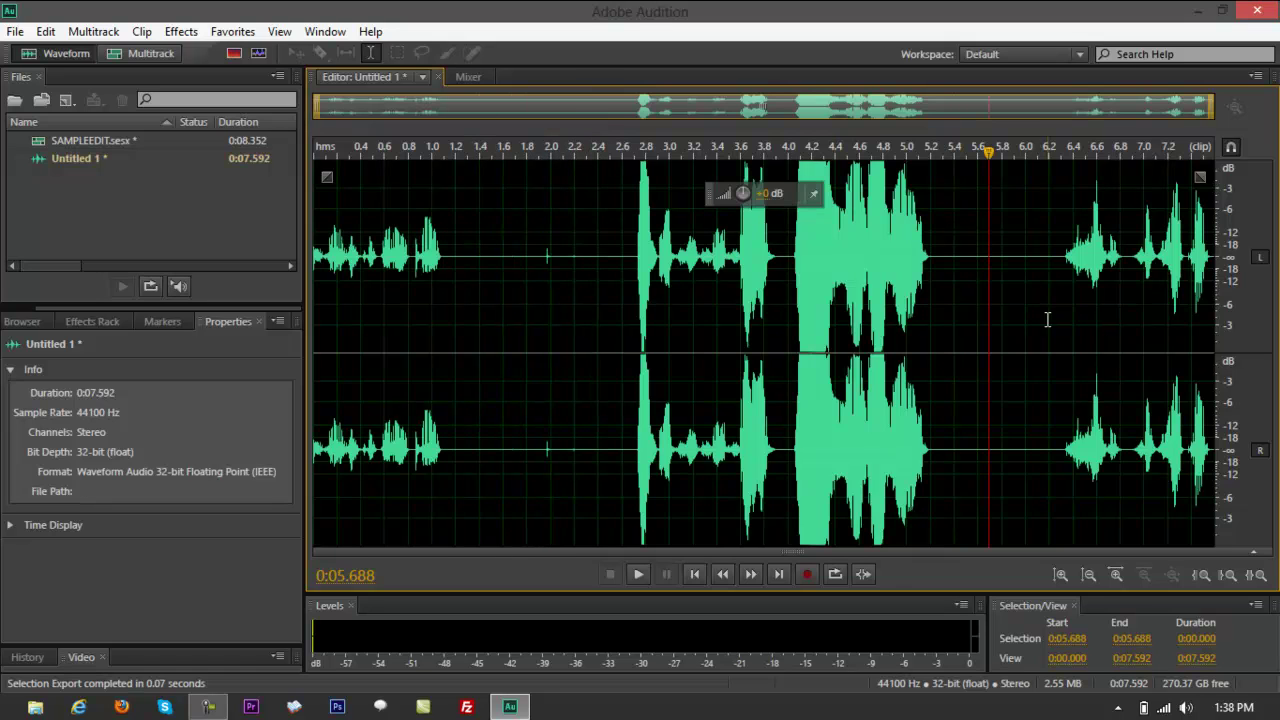
{"action": "left_click_drag", "start_coordinate": [998, 300], "coordinate": [1050, 298]}
{"action": "left_click", "coordinate": [875, 300]}
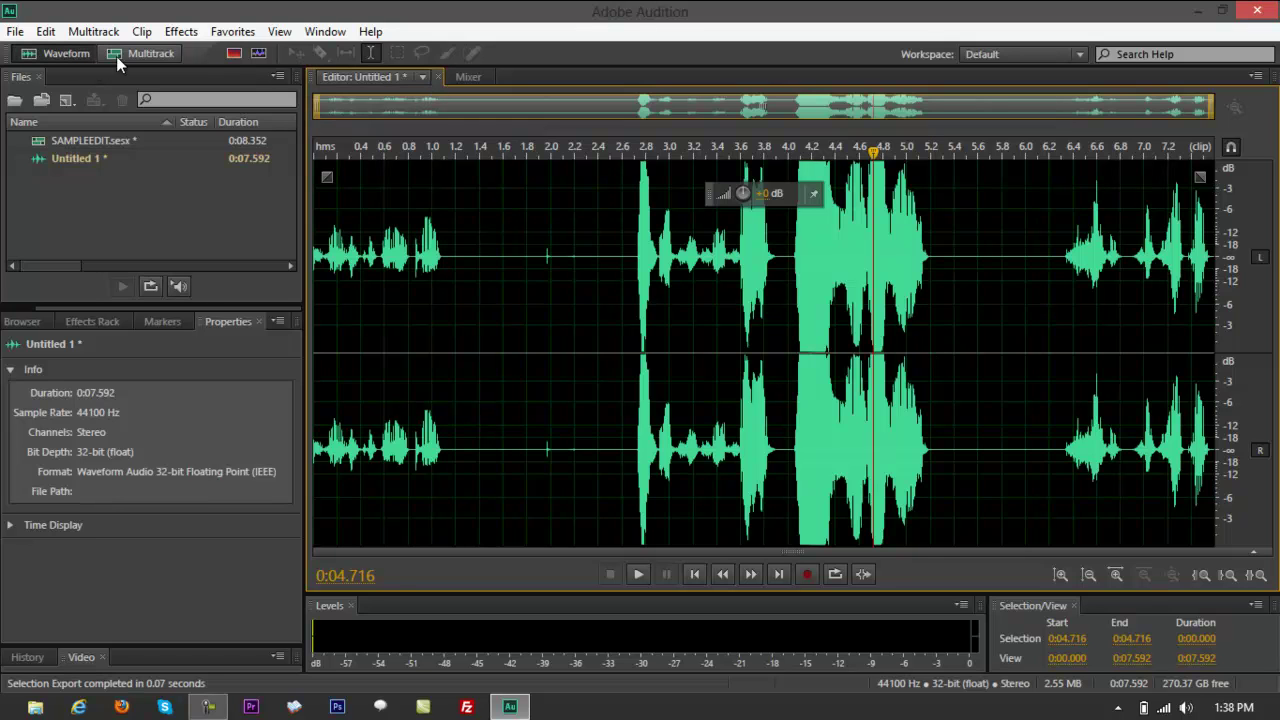
Select all audio in Untitled 1 and delete it, leaving a 0:00.000 waveform.
{"action": "left_click", "coordinate": [626, 341]}
{"action": "key", "text": "ctrl+a"}
{"action": "key", "text": "Delete"}
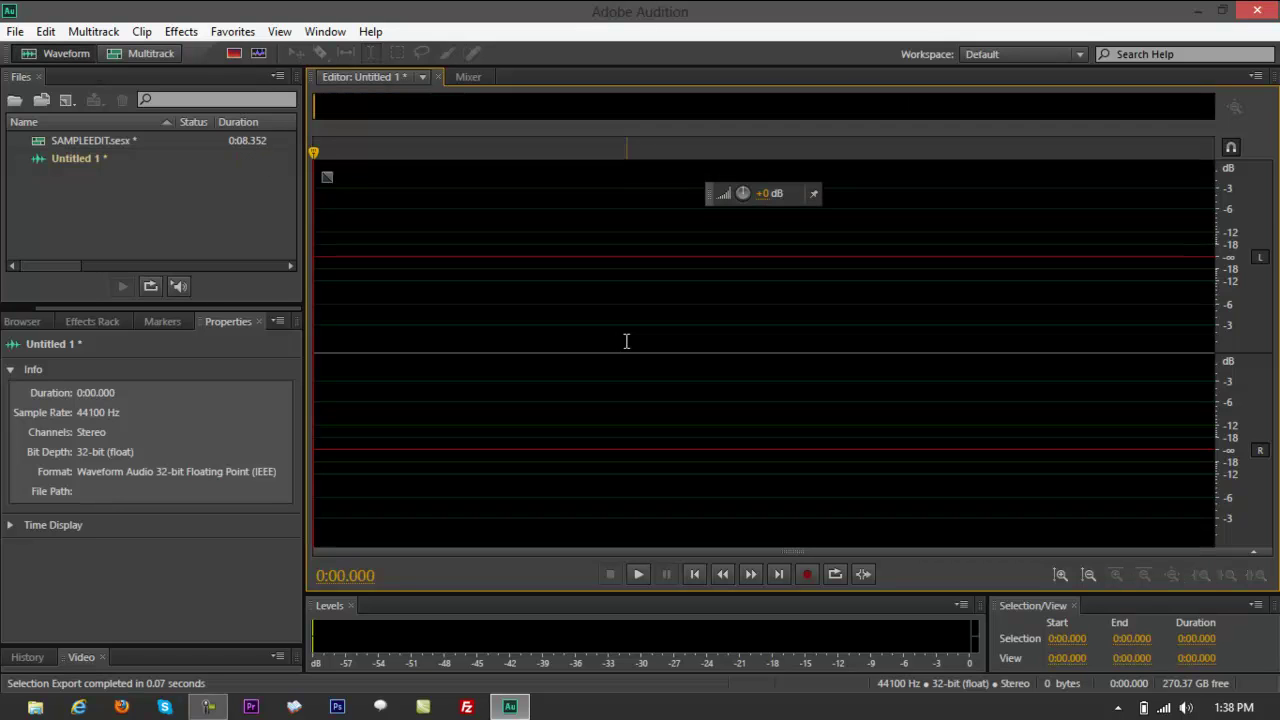
Check base.mp3 (184 KB) in the Desktop folder, then minimise everything to the desktop.
{"action": "left_click", "coordinate": [33, 708]}
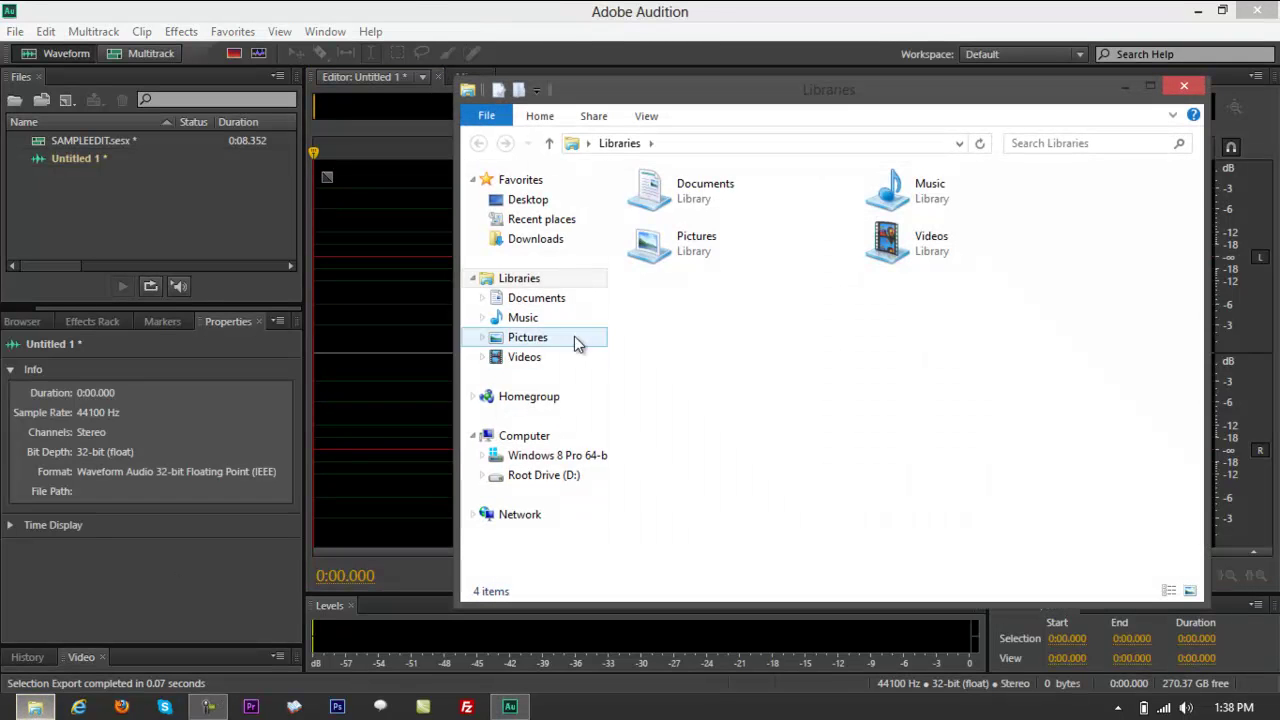
{"action": "left_click", "coordinate": [540, 203]}
{"action": "left_click_drag", "start_coordinate": [814, 98], "coordinate": [560, 95]}
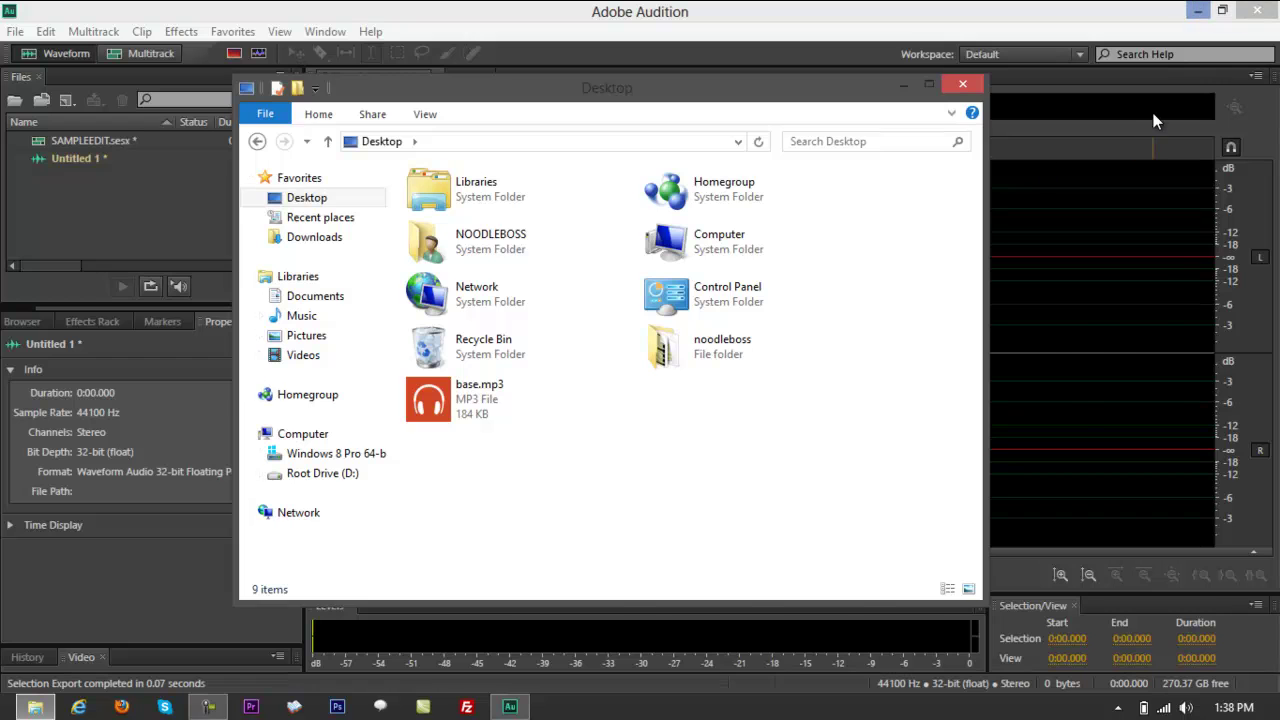
{"action": "key", "text": "super+d"}
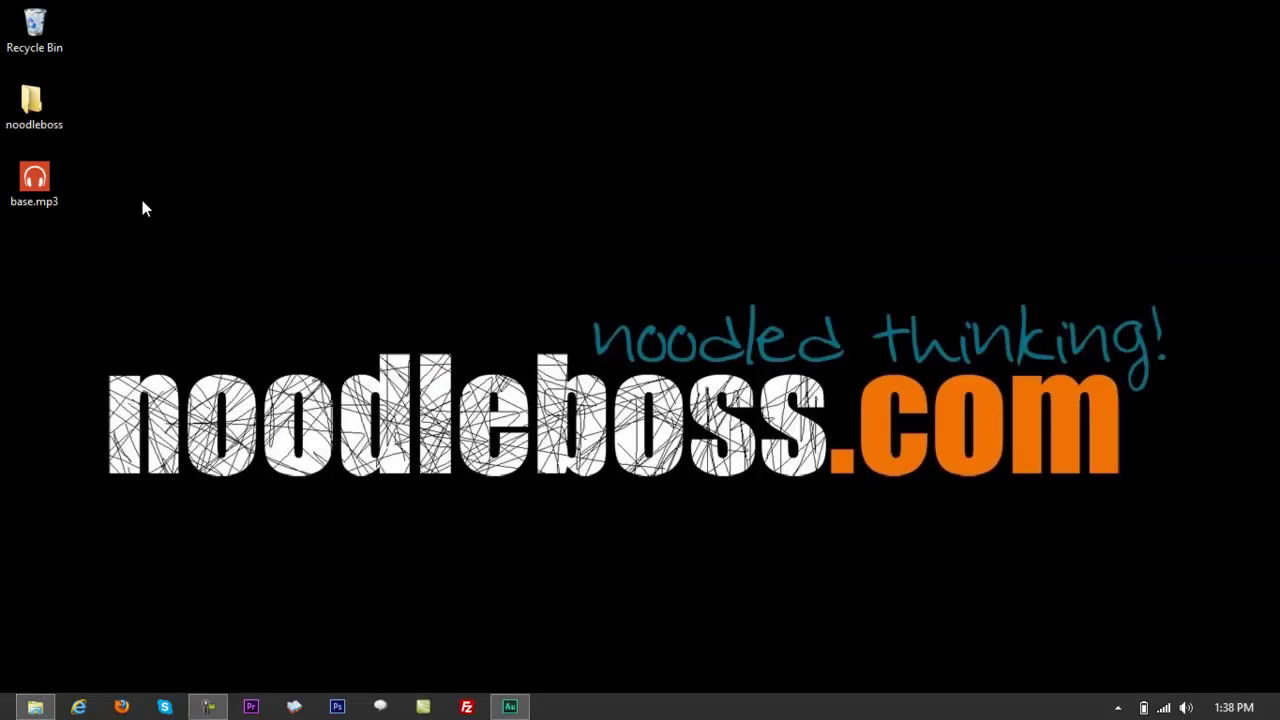
Create a new folder named dupe on the desktop.
{"action": "right_click", "coordinate": [43, 254]}
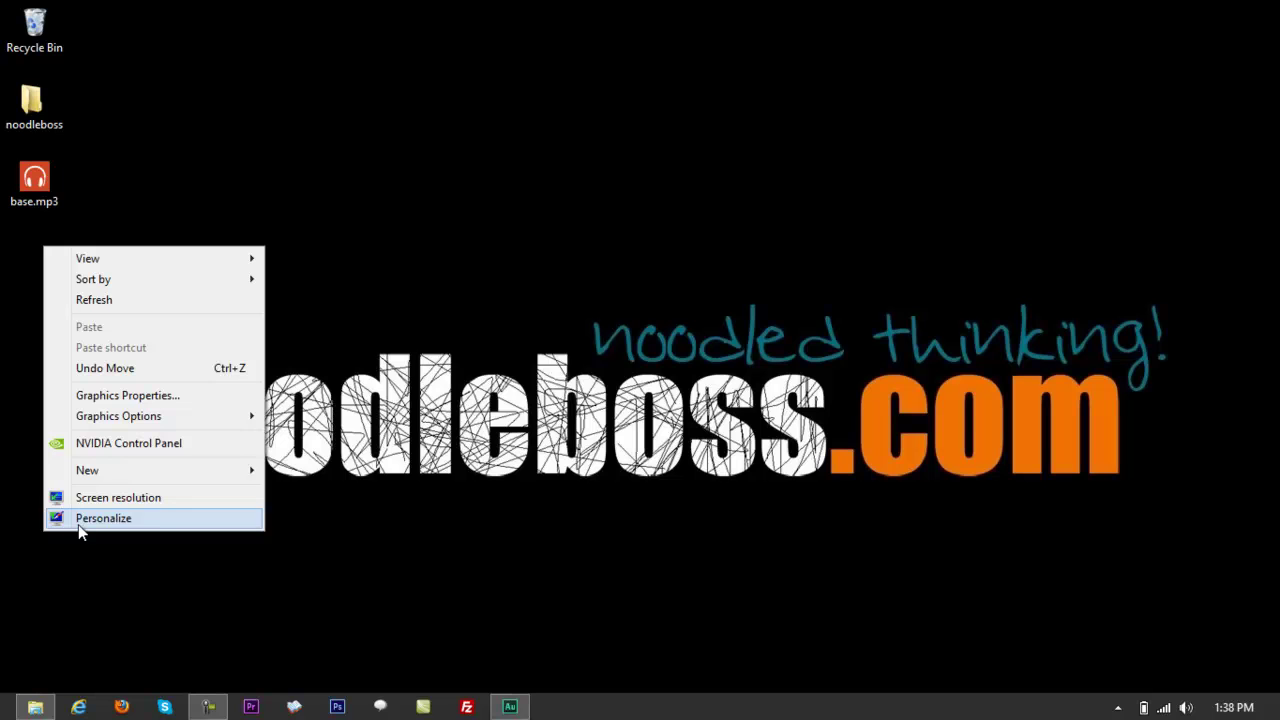
{"action": "mouse_move", "coordinate": [89, 469]}
{"action": "left_click", "coordinate": [300, 175]}
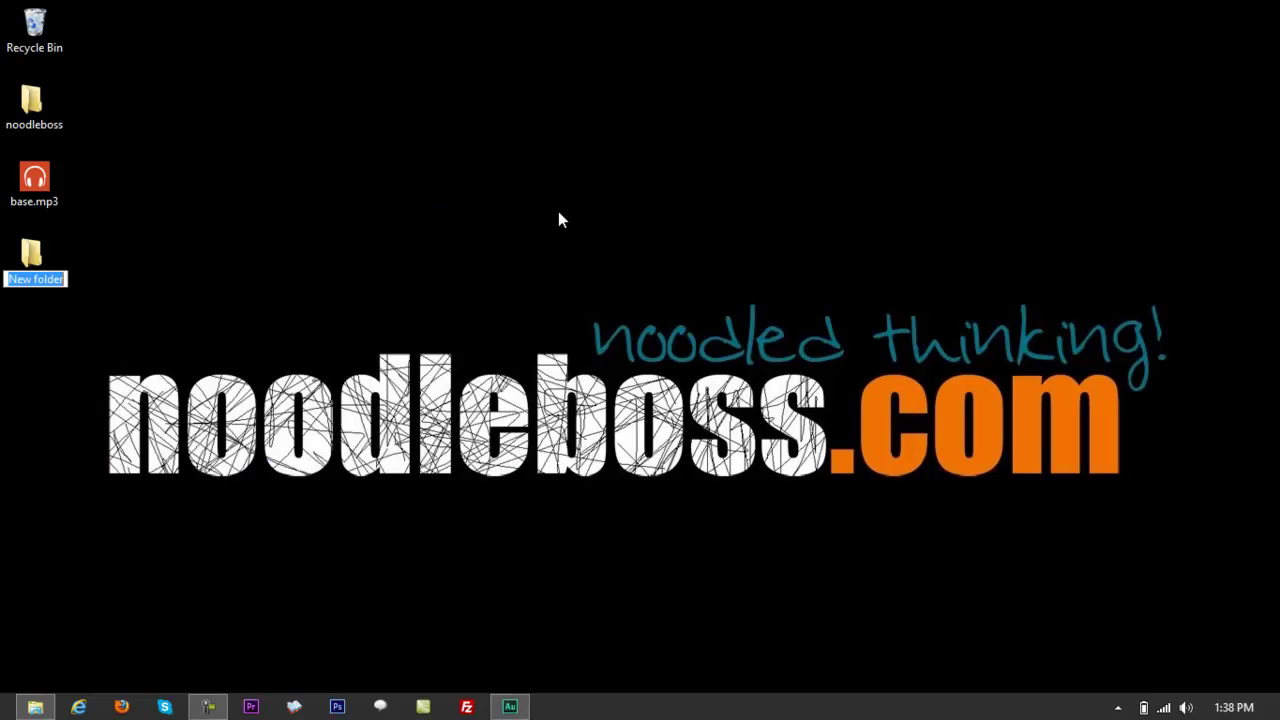
{"action": "type", "text": "dupe"}
{"action": "key", "text": "Return"}
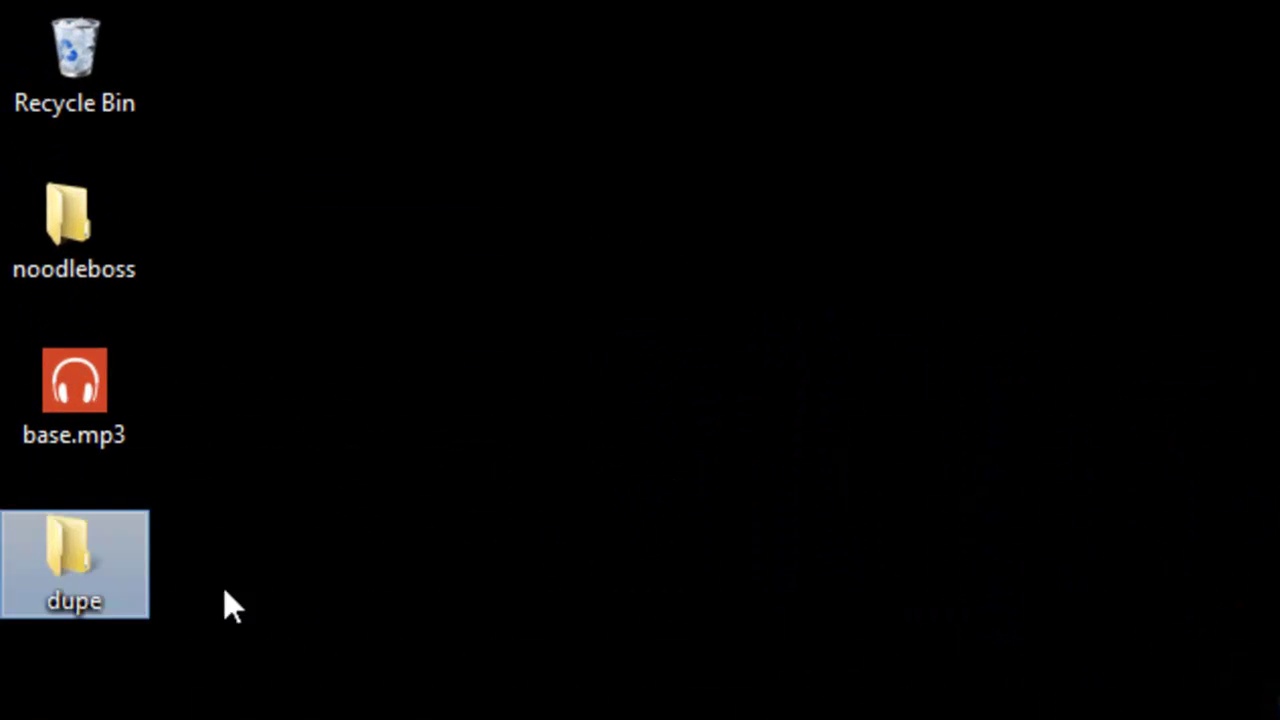
{"action": "left_click_drag", "start_coordinate": [115, 575], "coordinate": [375, 308]}
Copy base.mp3 into the dupe folder and open it.
{"action": "left_click_drag", "start_coordinate": [62, 408], "coordinate": [383, 220]}
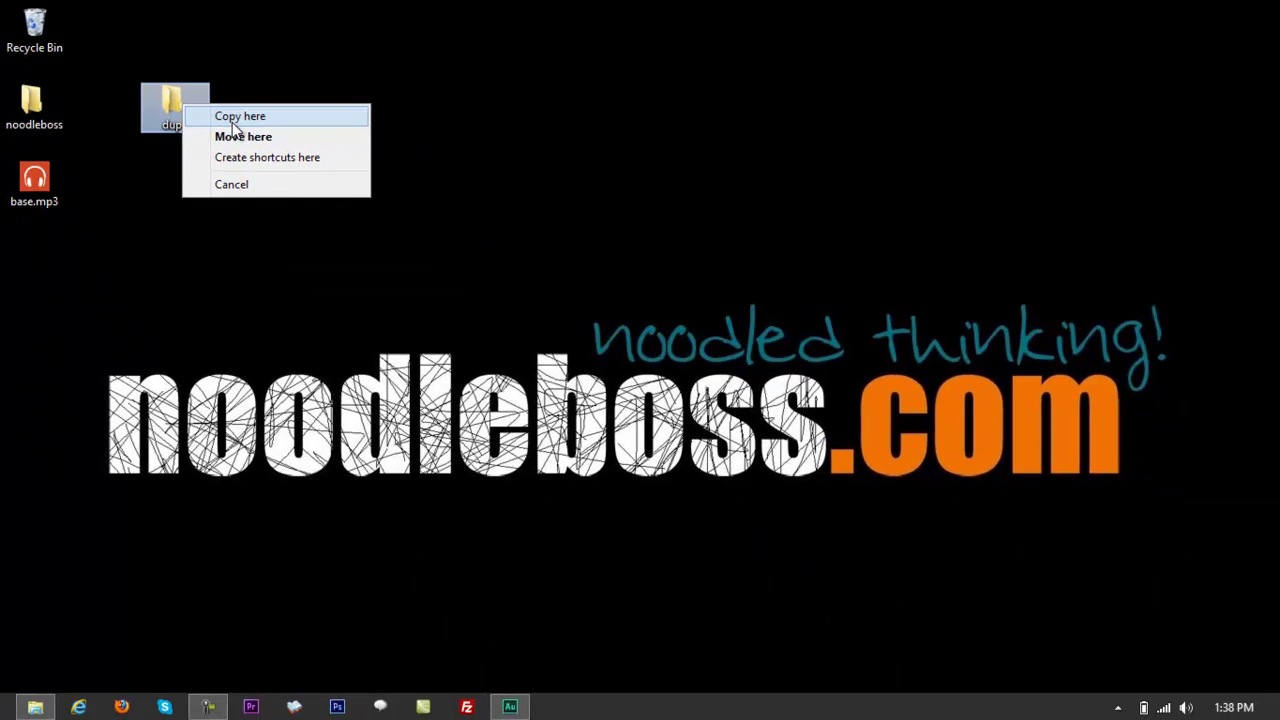
{"action": "left_click", "coordinate": [233, 118]}
{"action": "double_click", "coordinate": [171, 109]}
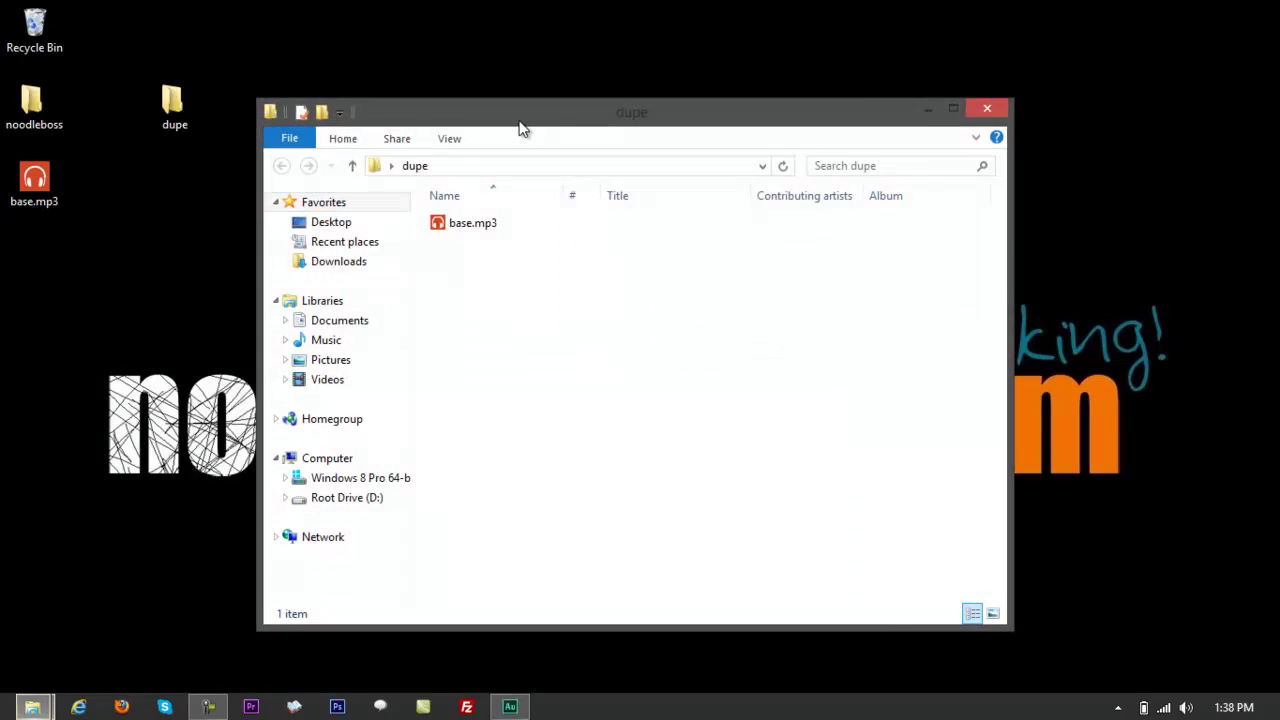
Duplicate base.mp3 twice as base - Copy.mp3 and base - Copy (2).mp3, then close the window.
{"action": "left_click_drag", "start_coordinate": [520, 126], "coordinate": [401, 137]}
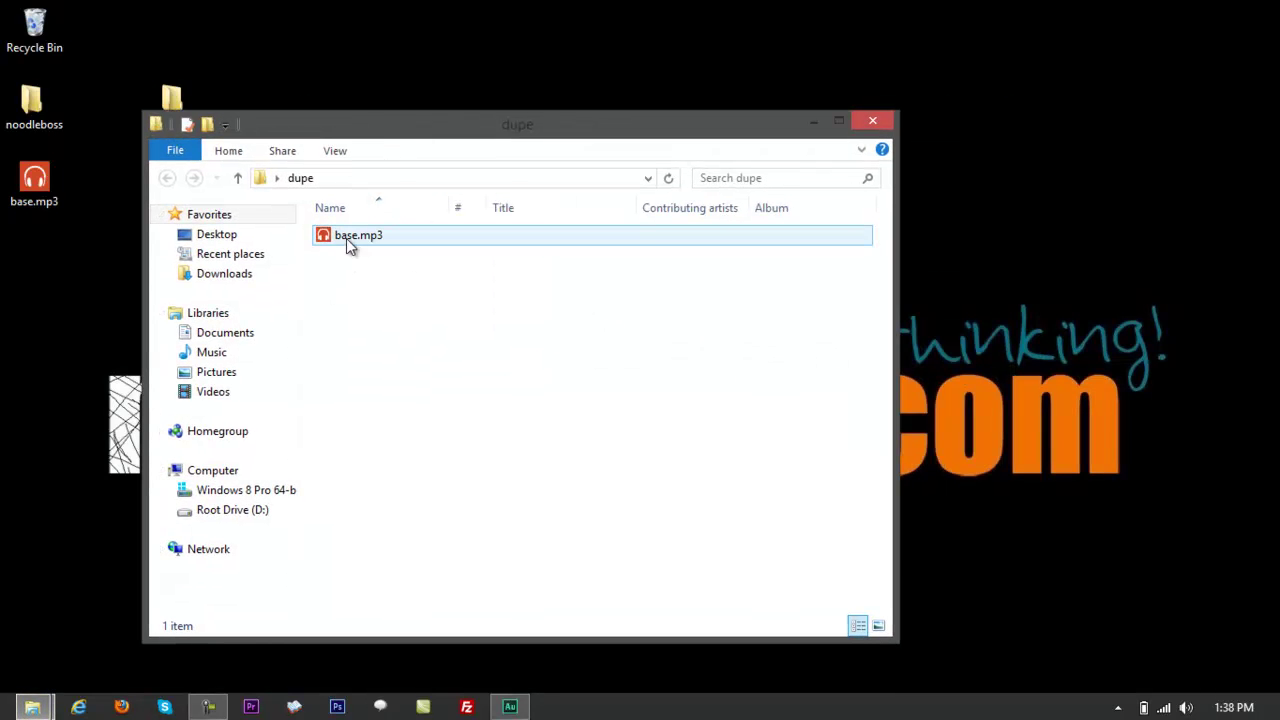
{"action": "left_click_drag", "start_coordinate": [362, 250], "coordinate": [409, 307]}
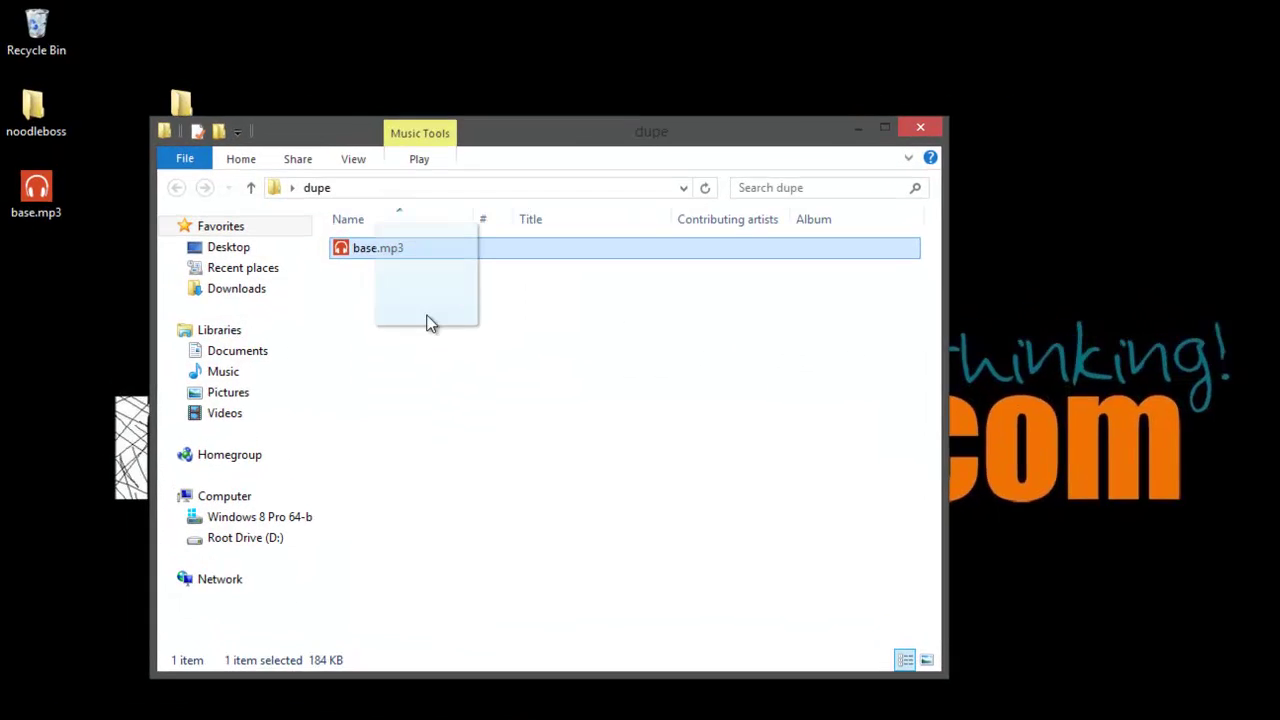
{"action": "right_click", "coordinate": [430, 318]}
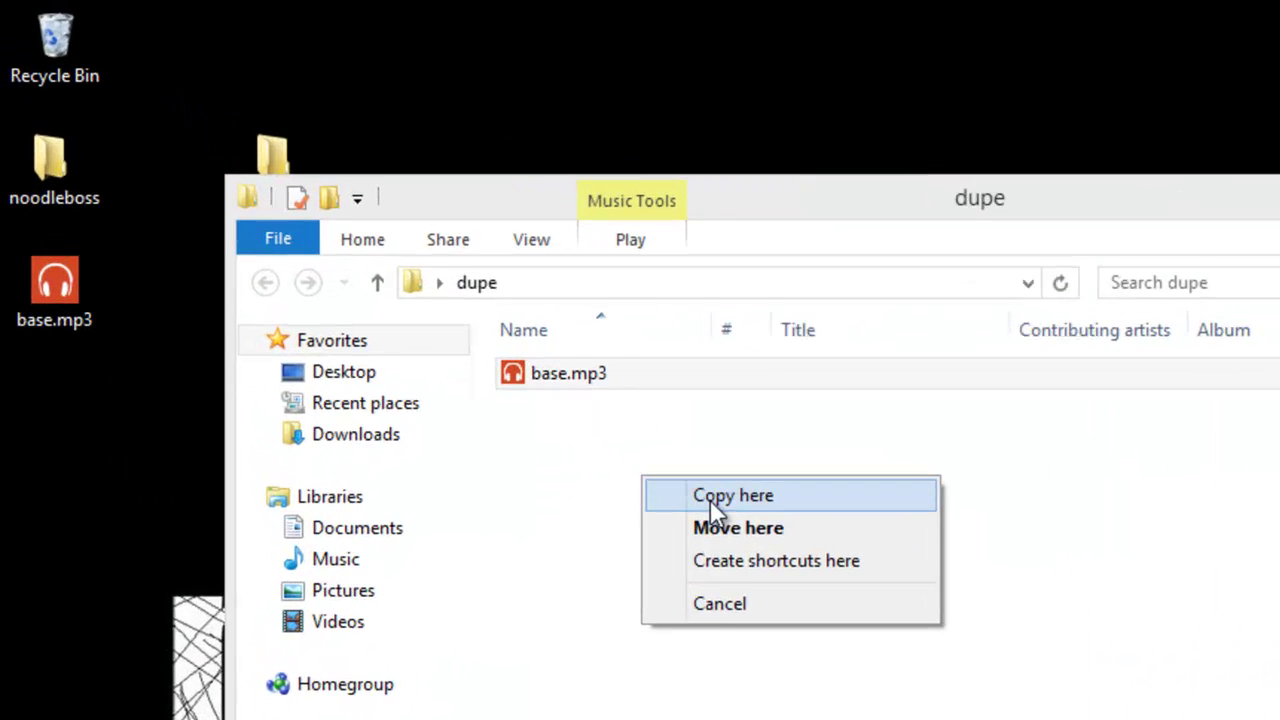
{"action": "left_click", "coordinate": [480, 332]}
{"action": "key", "text": "F2"}
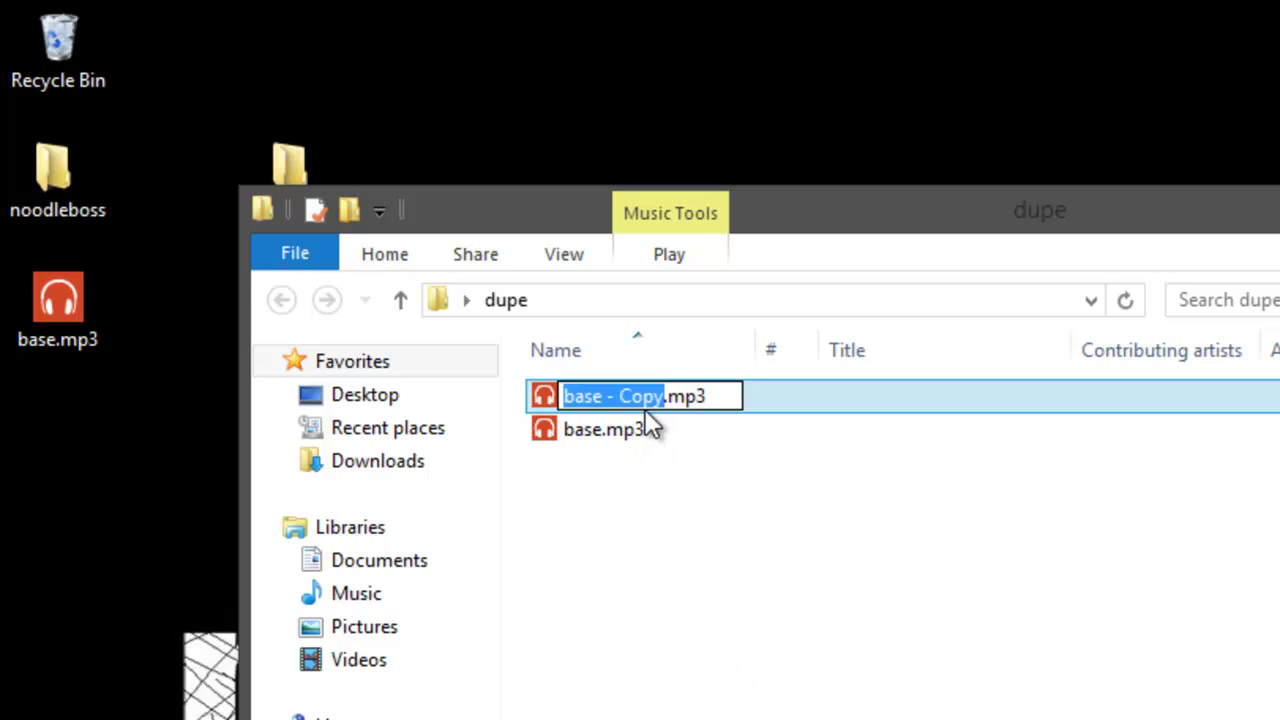
{"action": "right_click", "coordinate": [627, 432]}
{"action": "left_click", "coordinate": [743, 545]}
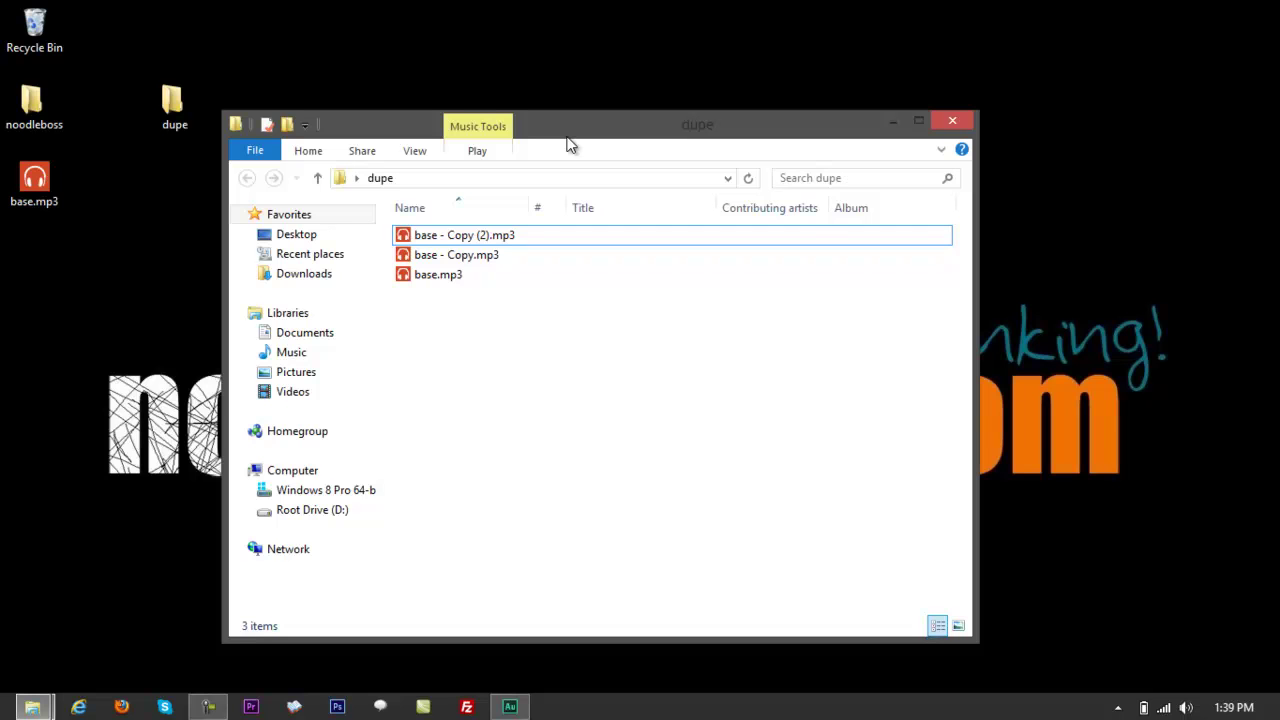
{"action": "left_click_drag", "start_coordinate": [580, 131], "coordinate": [605, 133]}
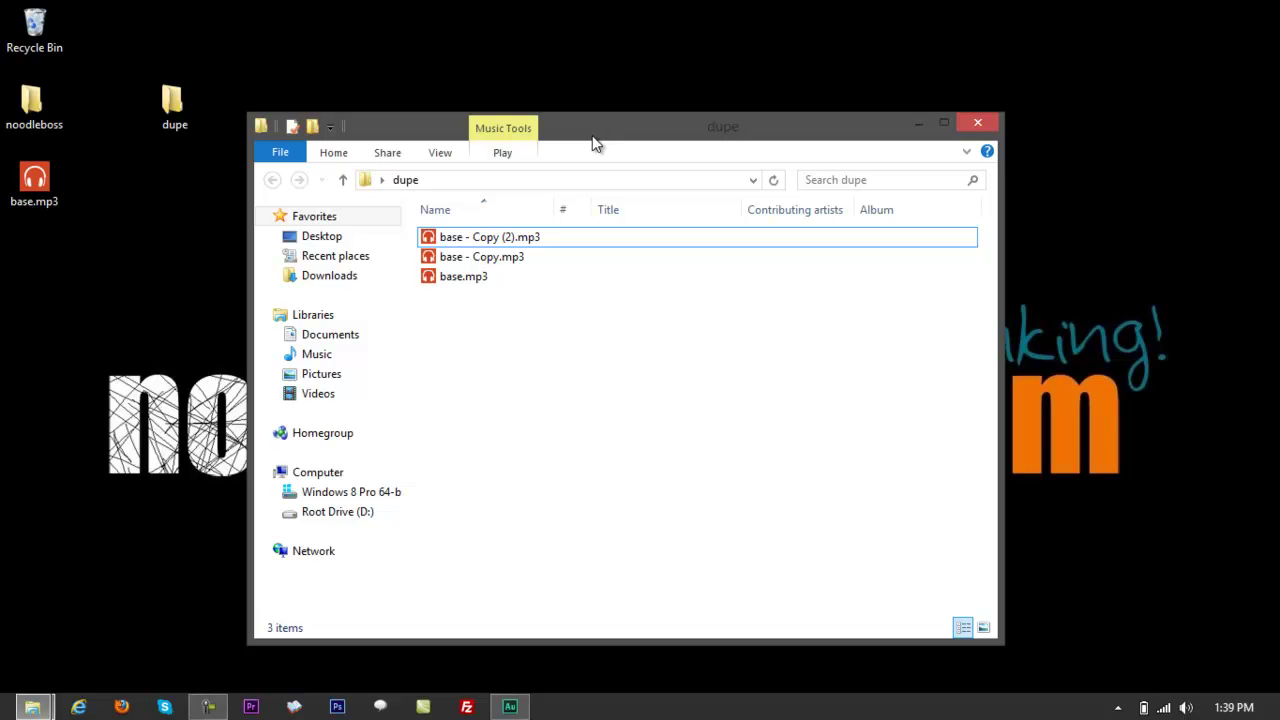
{"action": "left_click_drag", "start_coordinate": [593, 140], "coordinate": [569, 127]}
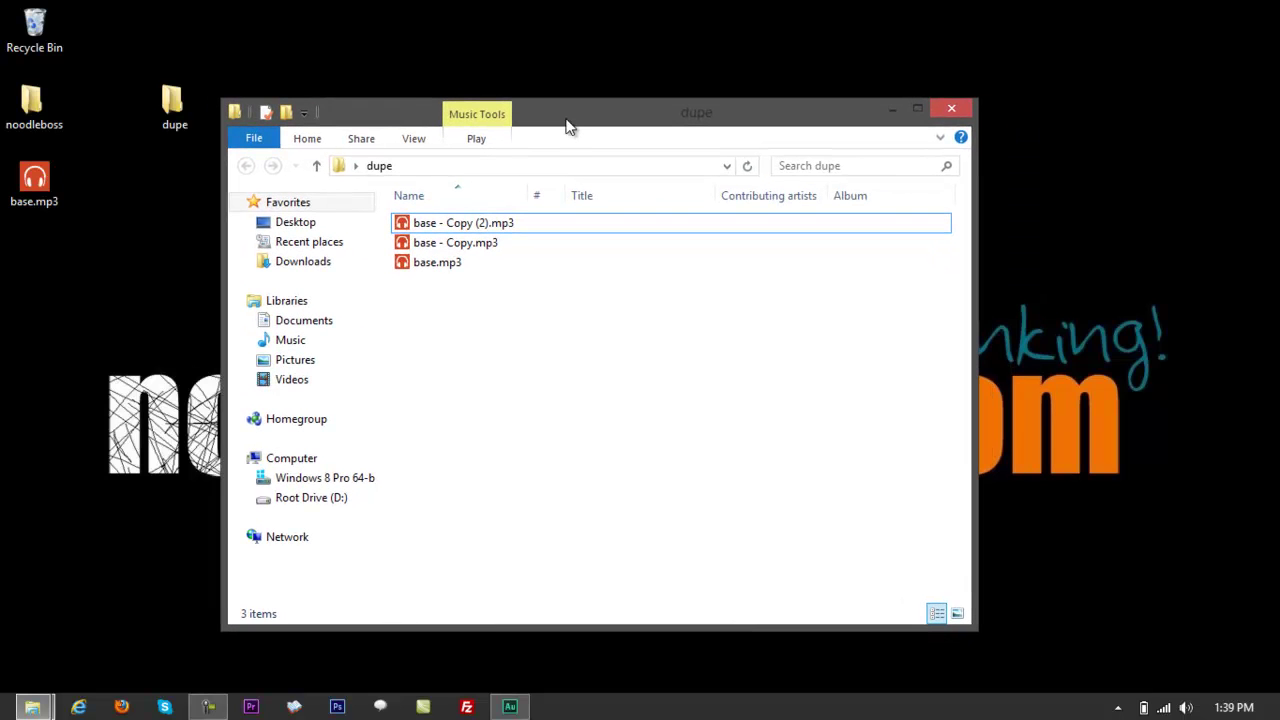
{"action": "left_click", "coordinate": [947, 119]}
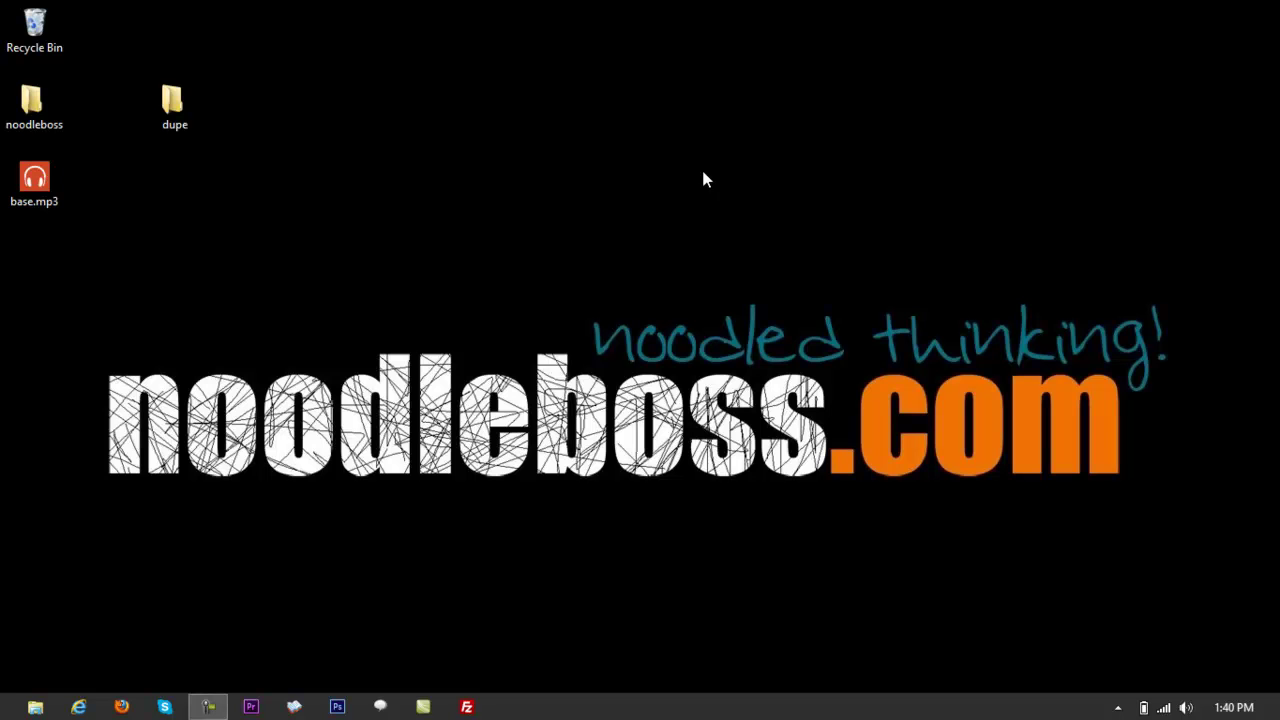
Relaunch Audition and create an empty multitrack session named SAMPLEEDIT001.
{"action": "left_click", "coordinate": [2, 717]}
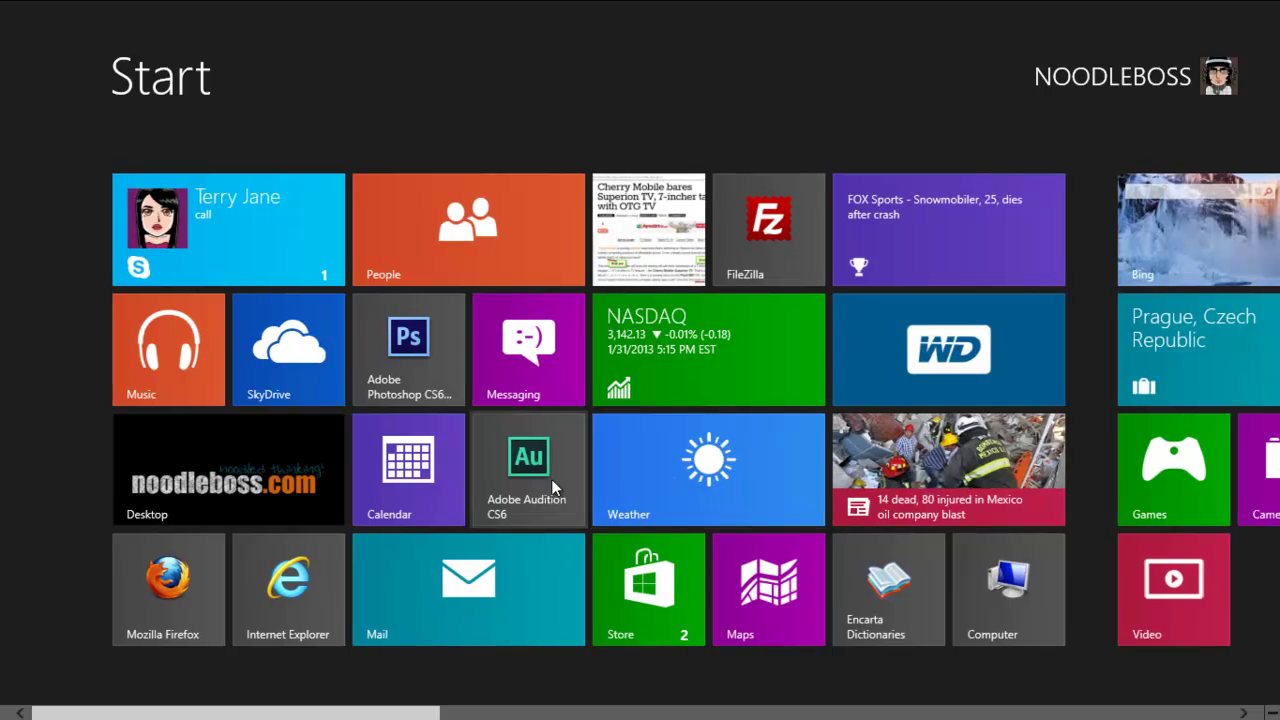
{"action": "left_click", "coordinate": [549, 480]}
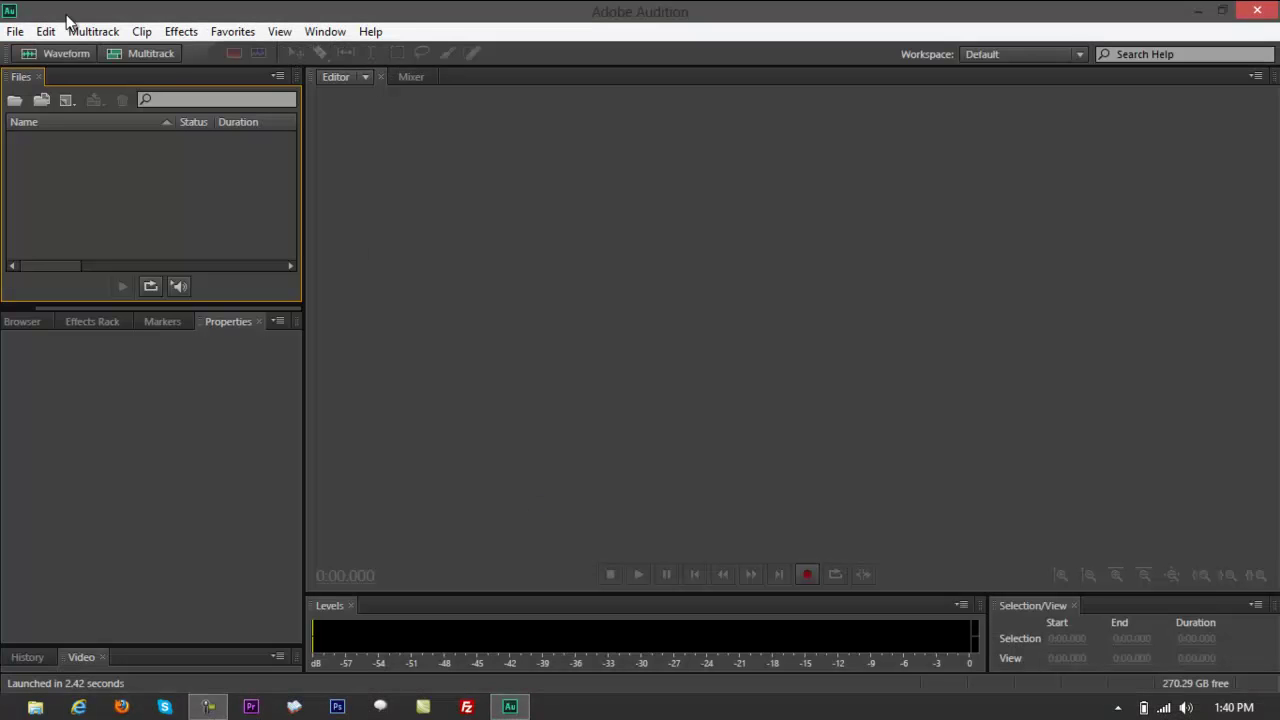
{"action": "left_click", "coordinate": [147, 54]}
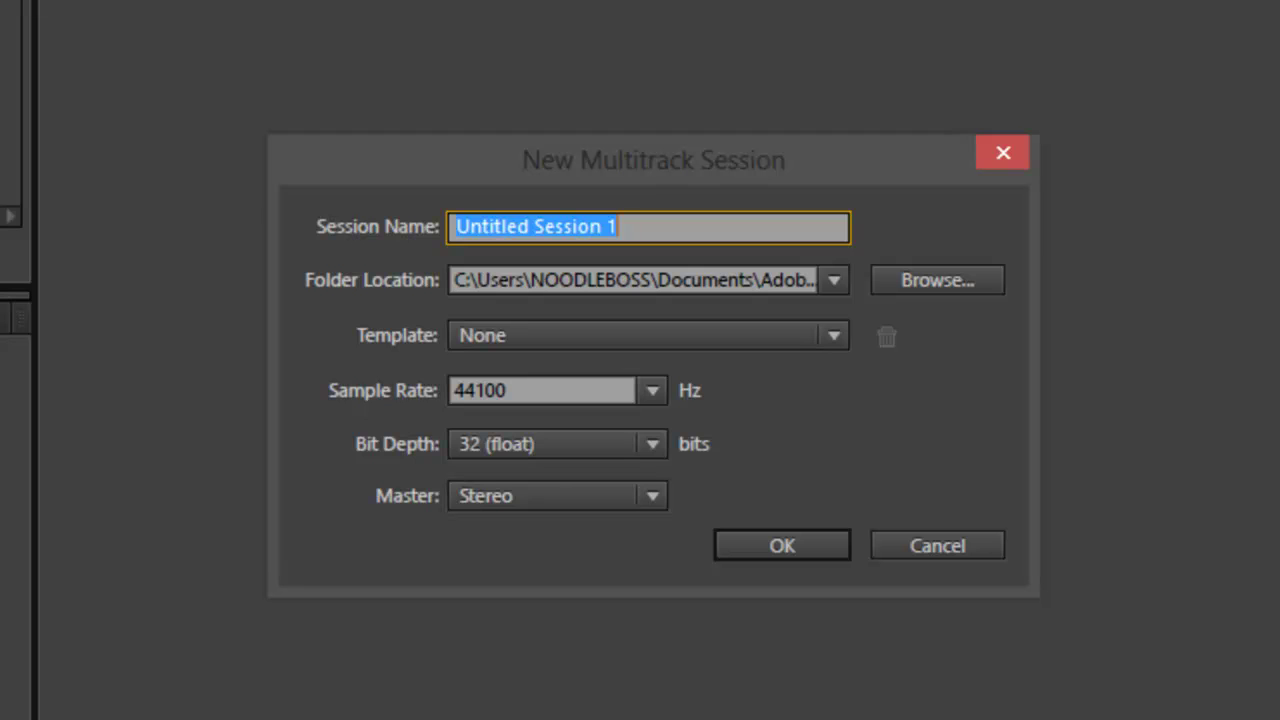
{"action": "type", "text": "SAMPLE"}
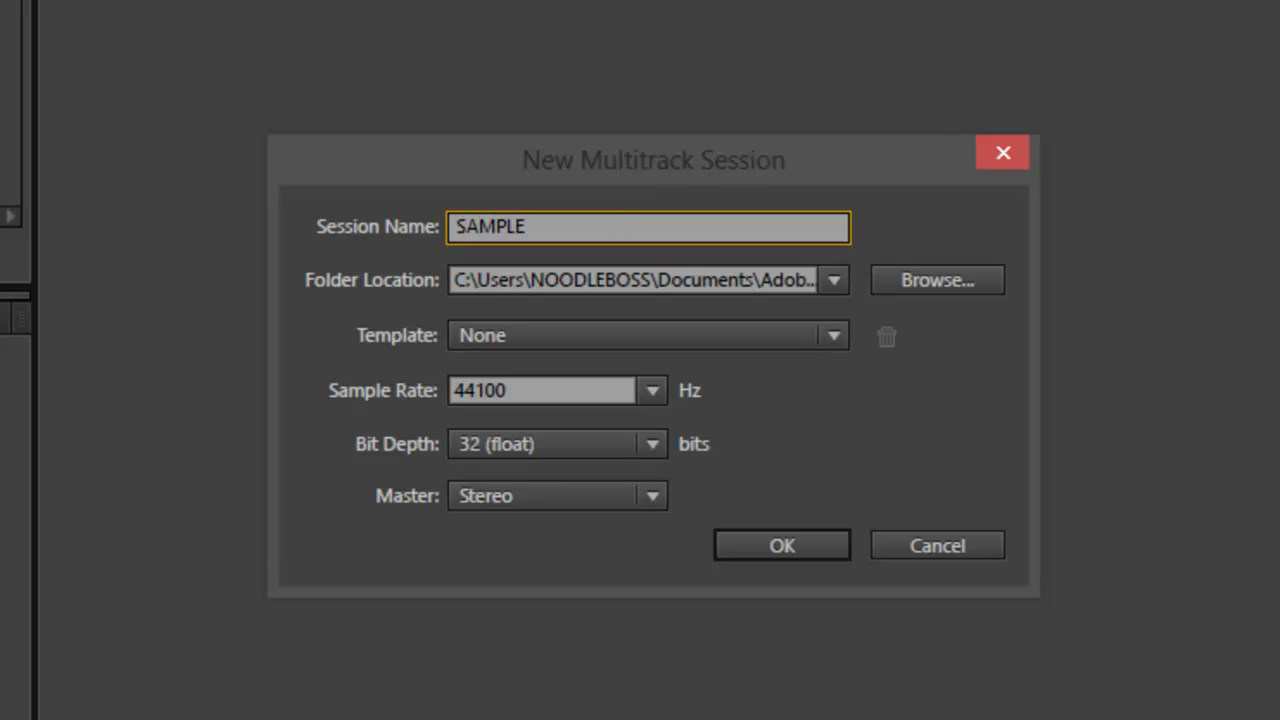
{"action": "type", "text": "EDIT001"}
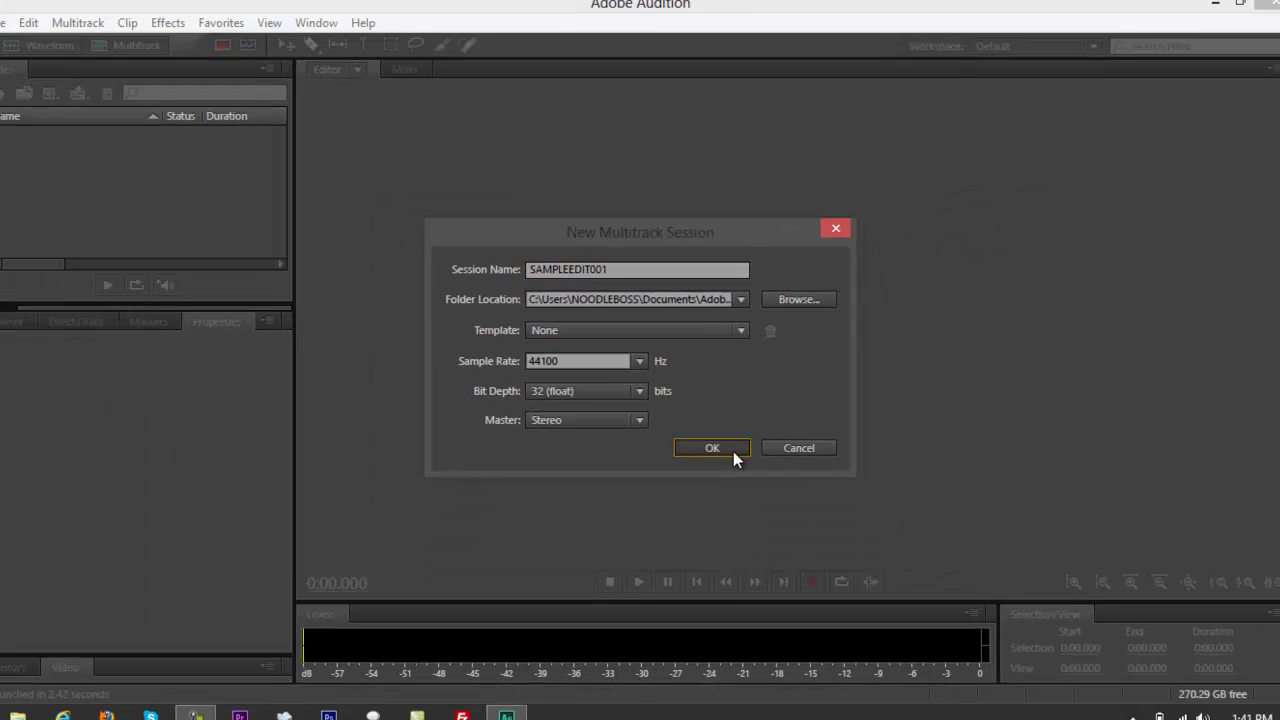
{"action": "left_click", "coordinate": [782, 545]}
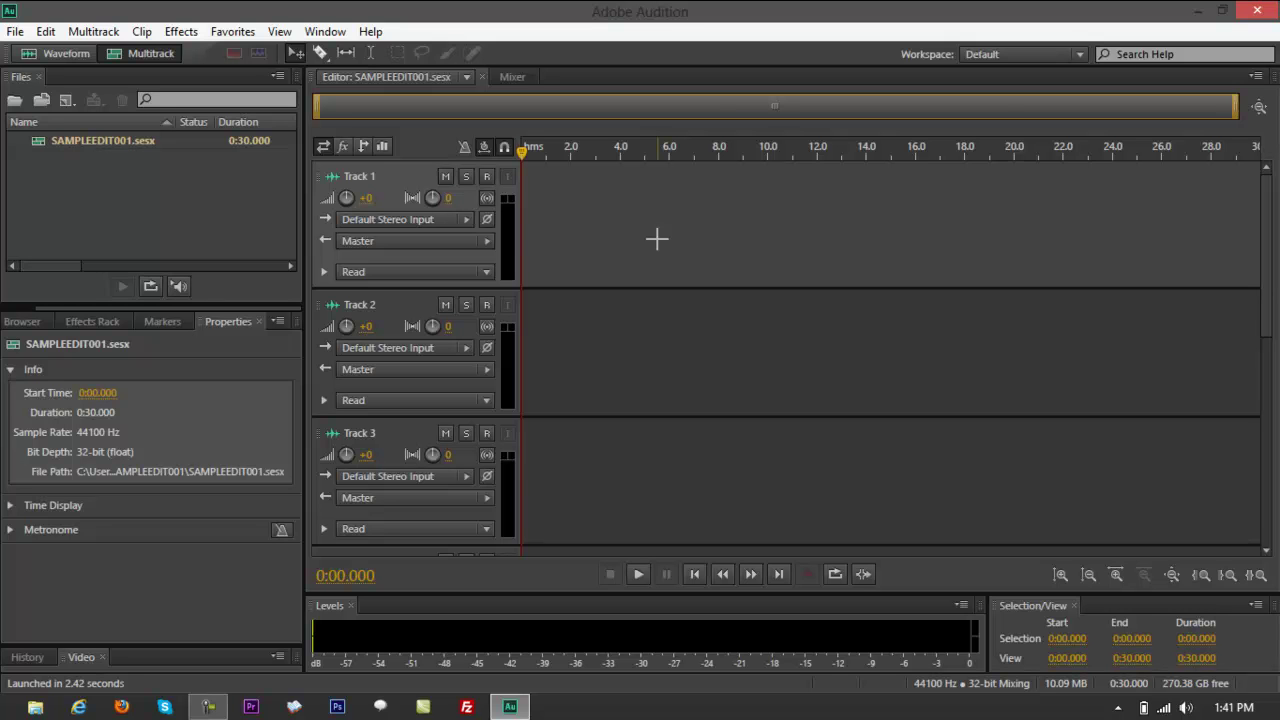
Drag base.mp3 from the Desktop onto Track 1 and align the clip to 0:00.000.
{"action": "right_click", "coordinate": [657, 239]}
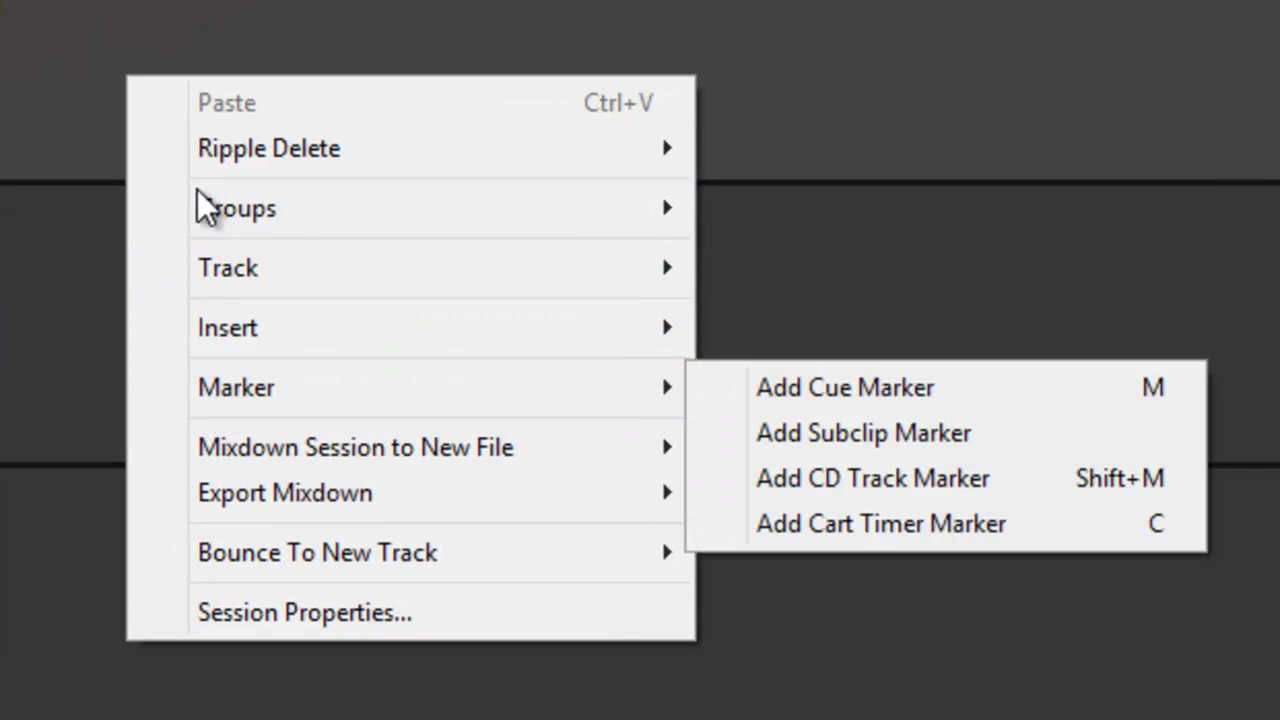
{"action": "mouse_move", "coordinate": [245, 325]}
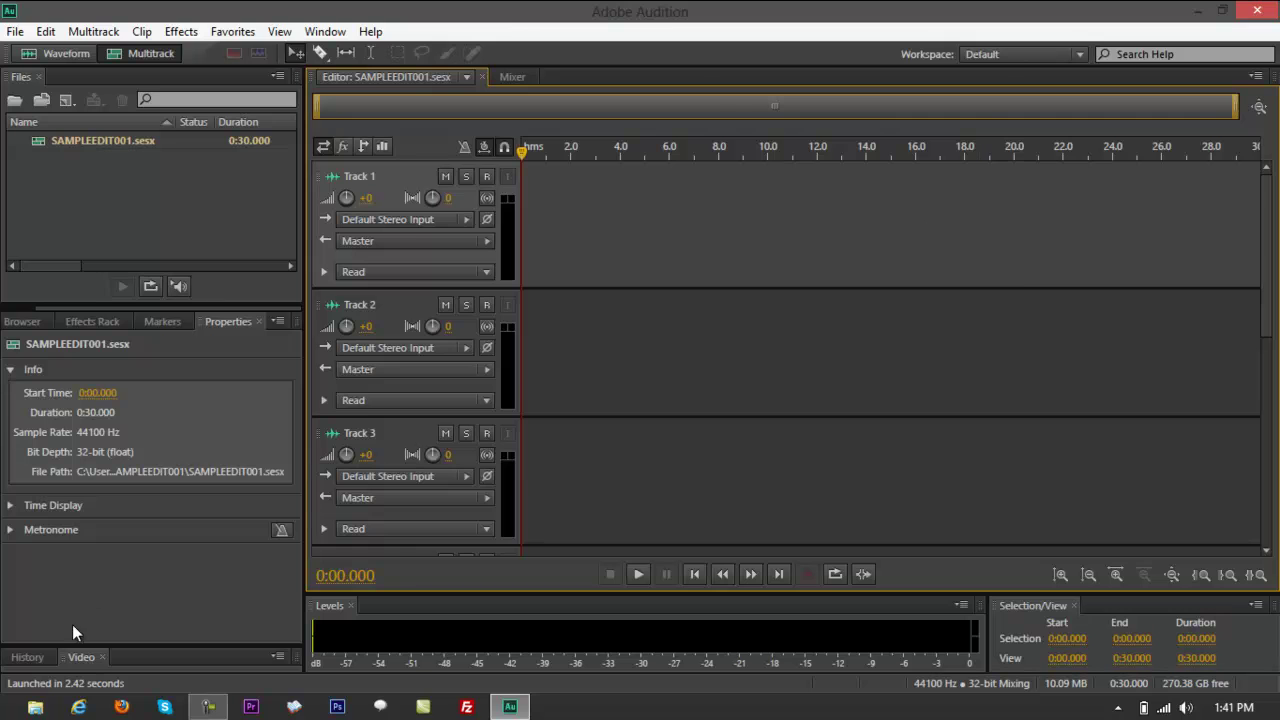
{"action": "left_click", "coordinate": [35, 707]}
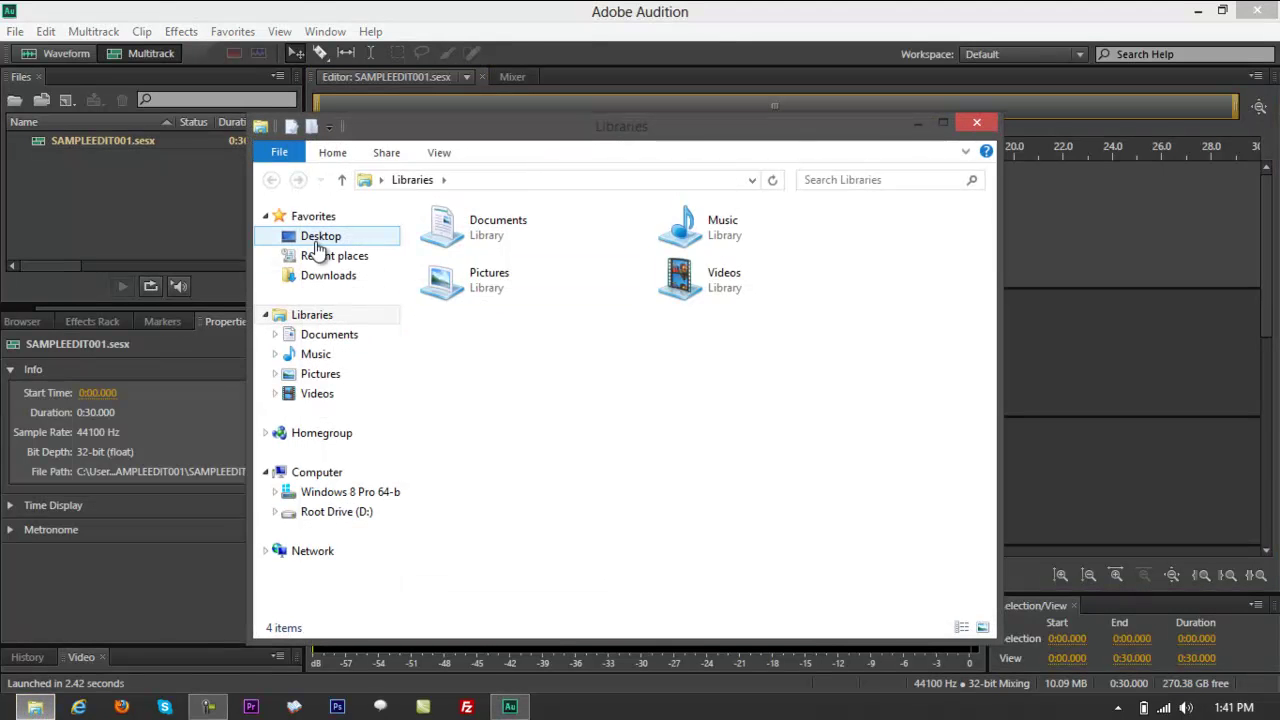
{"action": "left_click", "coordinate": [318, 240]}
{"action": "left_click_drag", "start_coordinate": [523, 130], "coordinate": [1040, 135]}
{"action": "left_click", "coordinate": [1220, 450]}
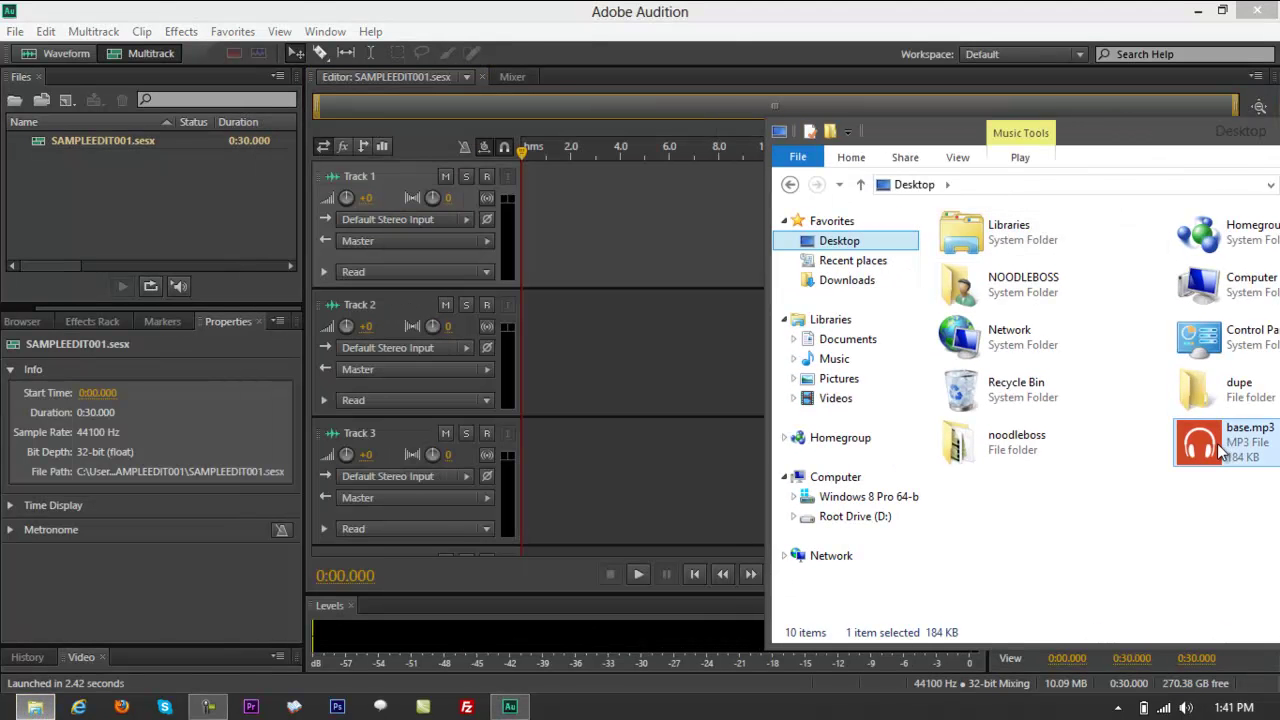
{"action": "left_click_drag", "start_coordinate": [1220, 450], "coordinate": [548, 250]}
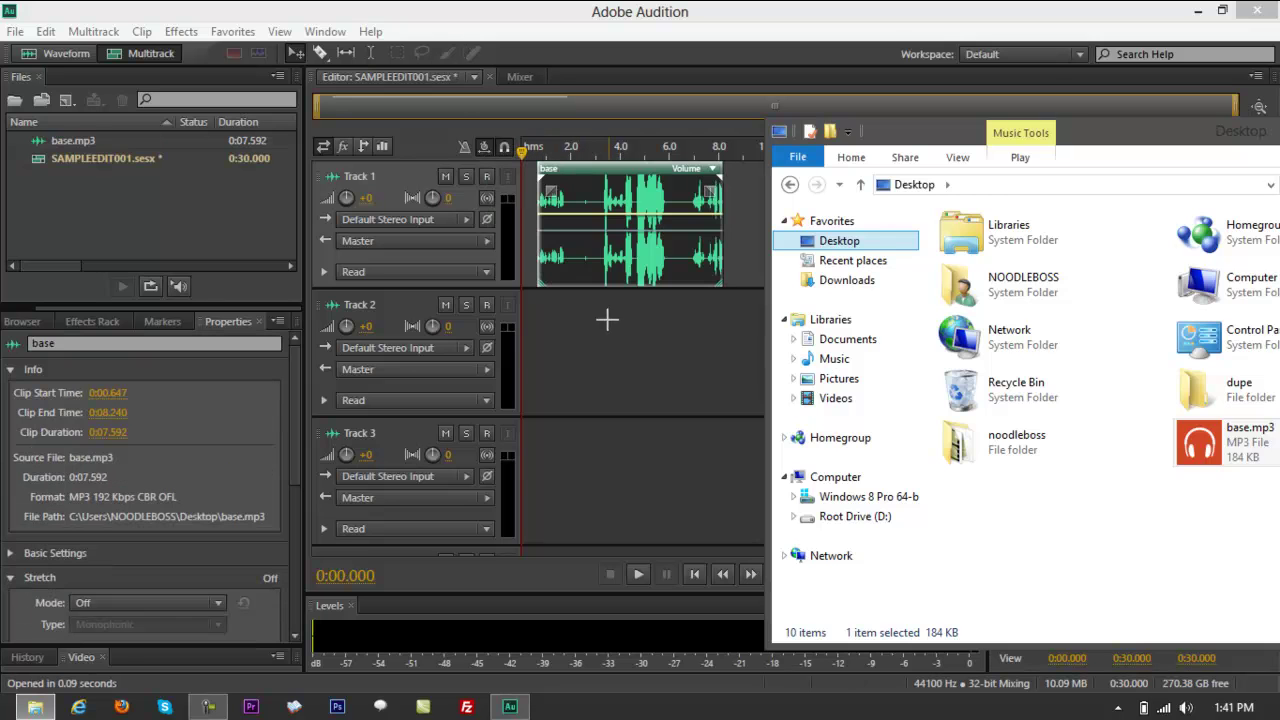
{"action": "left_click", "coordinate": [620, 349]}
{"action": "left_click_drag", "start_coordinate": [641, 180], "coordinate": [600, 178]}
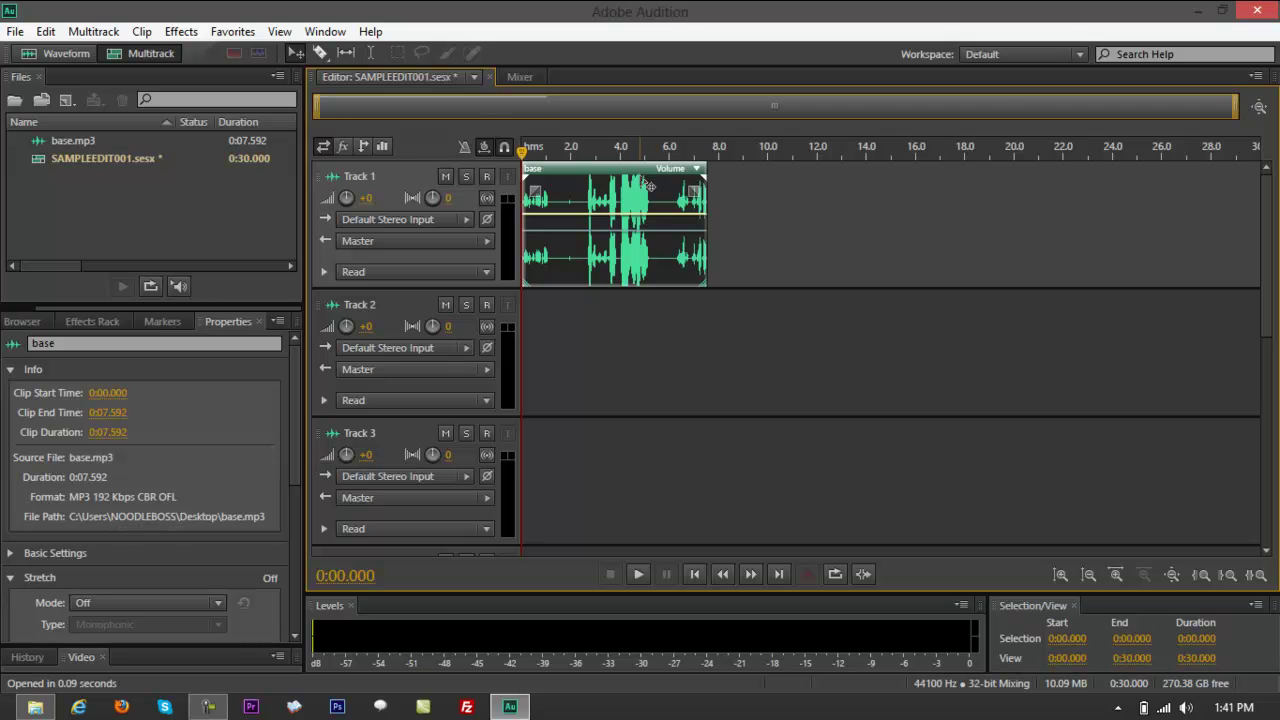
Open the dupe folder and rename base - Copy (2).mp3 to music.mp3.
{"action": "left_click", "coordinate": [35, 707]}
{"action": "left_click_drag", "start_coordinate": [1061, 131], "coordinate": [290, 98]}
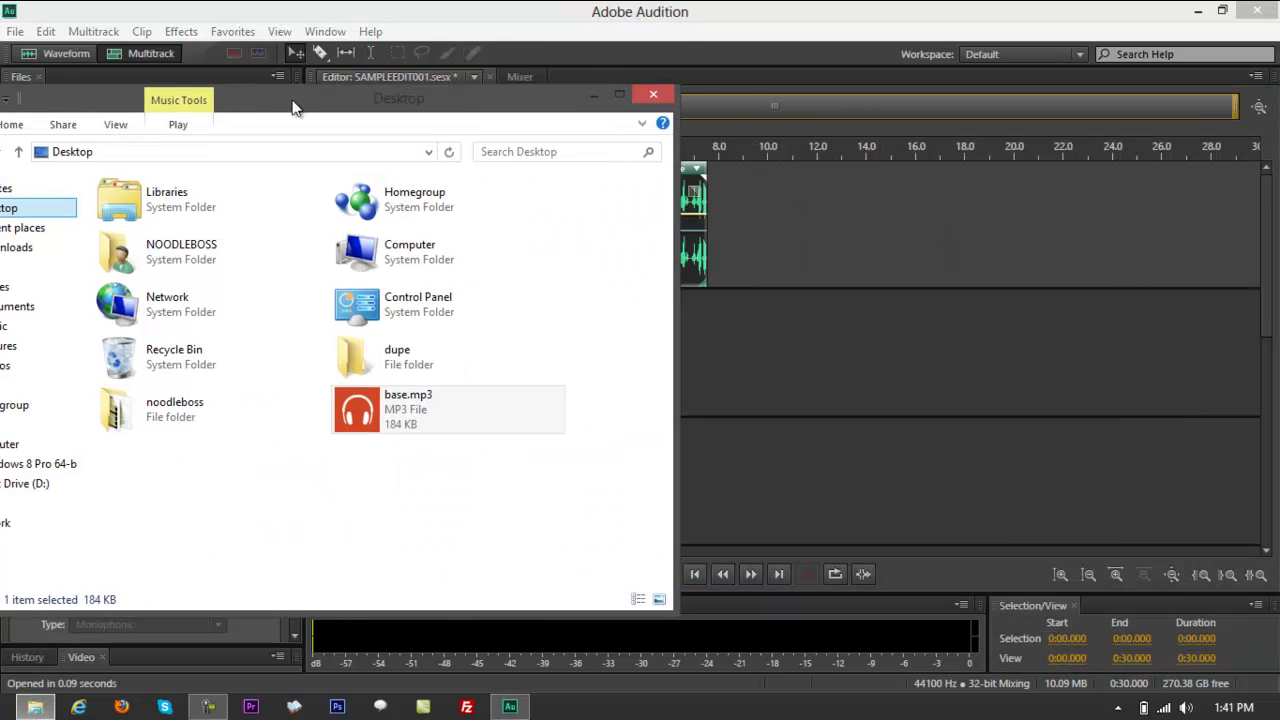
{"action": "double_click", "coordinate": [503, 342]}
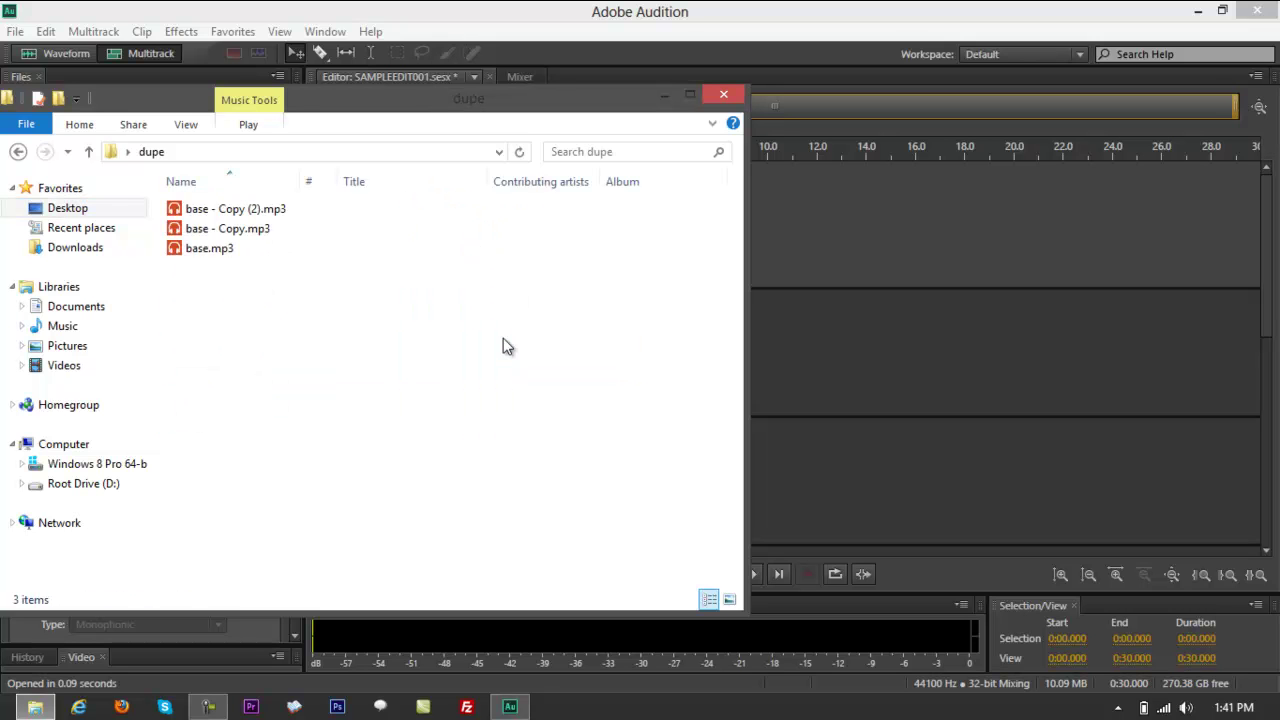
{"action": "left_click", "coordinate": [196, 212]}
{"action": "key", "text": "F2"}
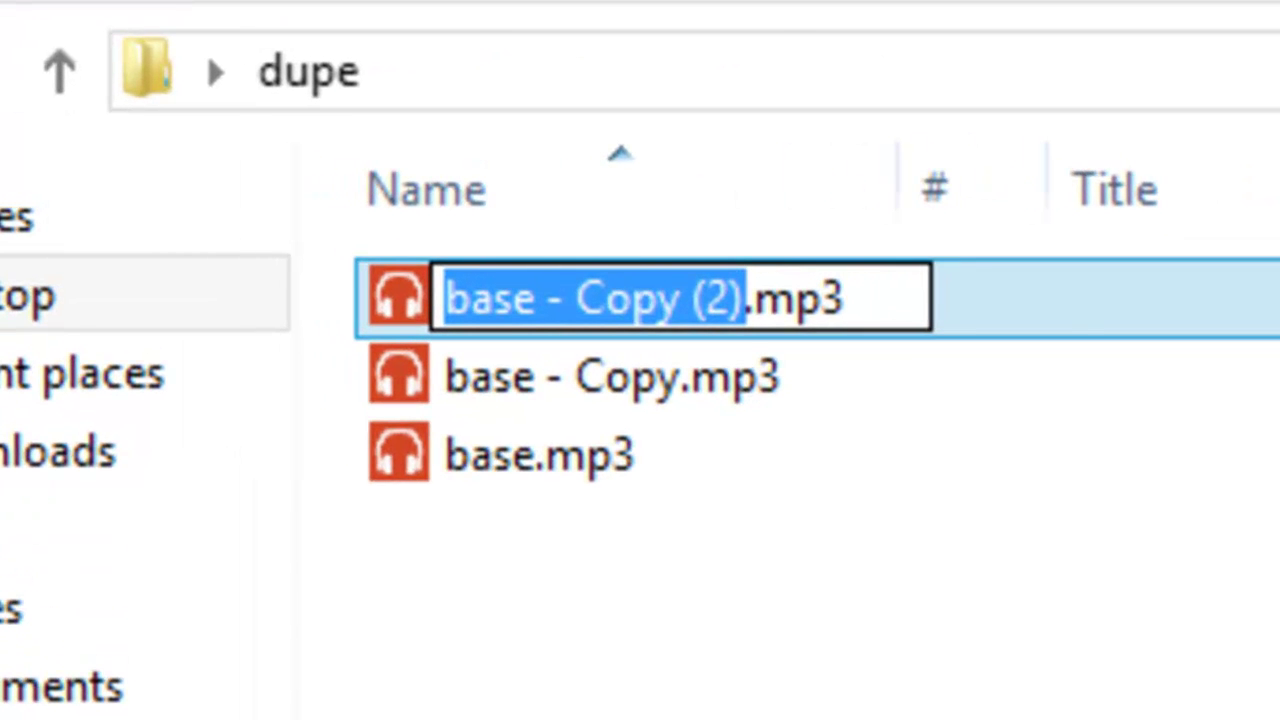
{"action": "key", "text": "Return"}
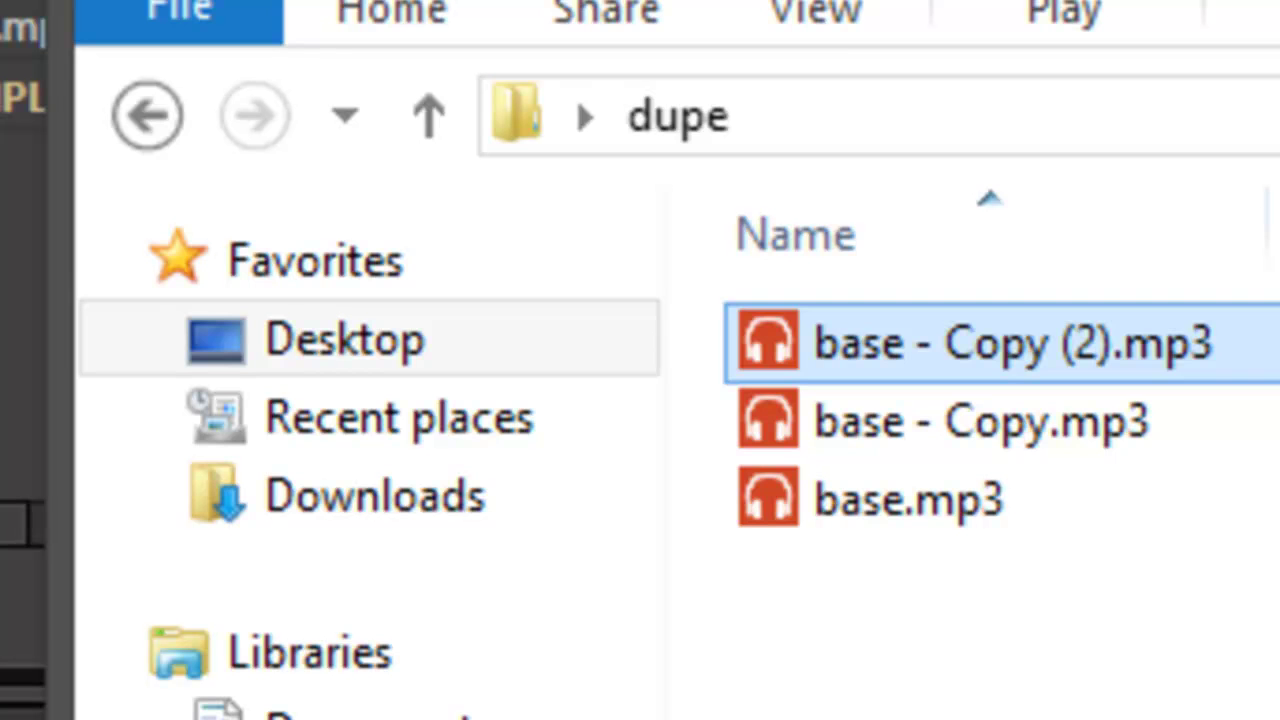
{"action": "key", "text": "F2"}
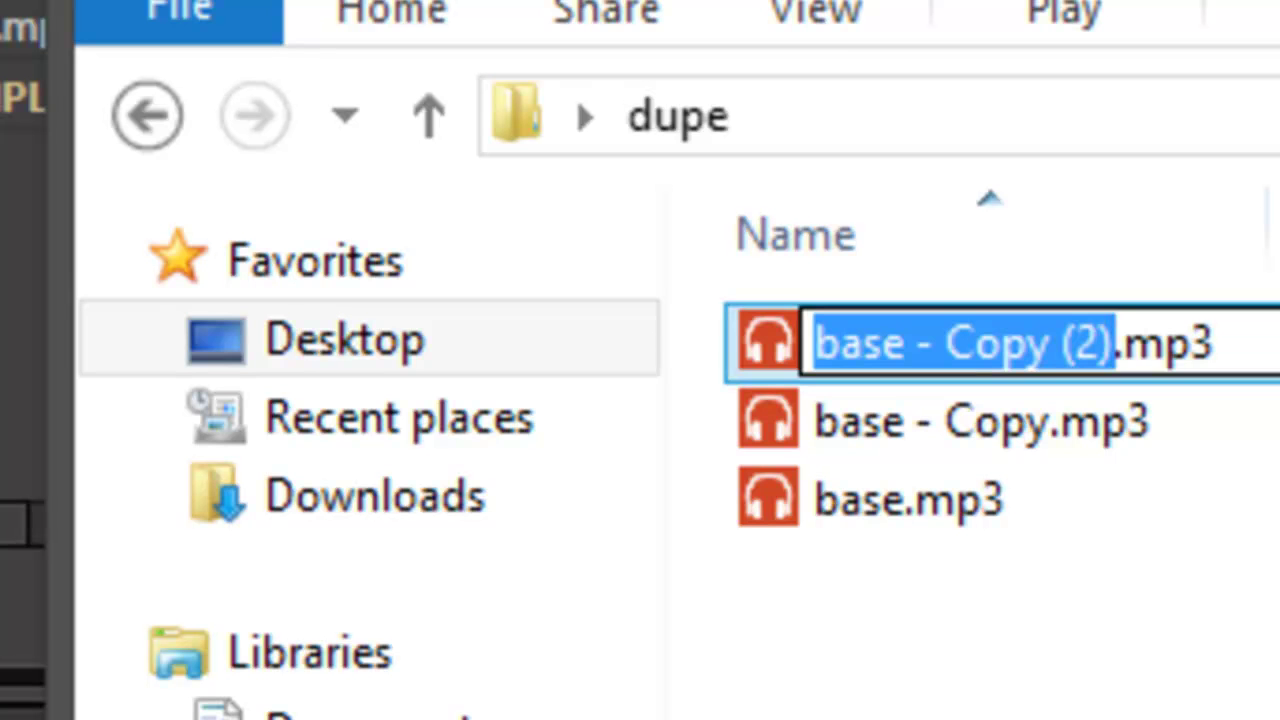
{"action": "type", "text": "music"}
{"action": "key", "text": "Return"}
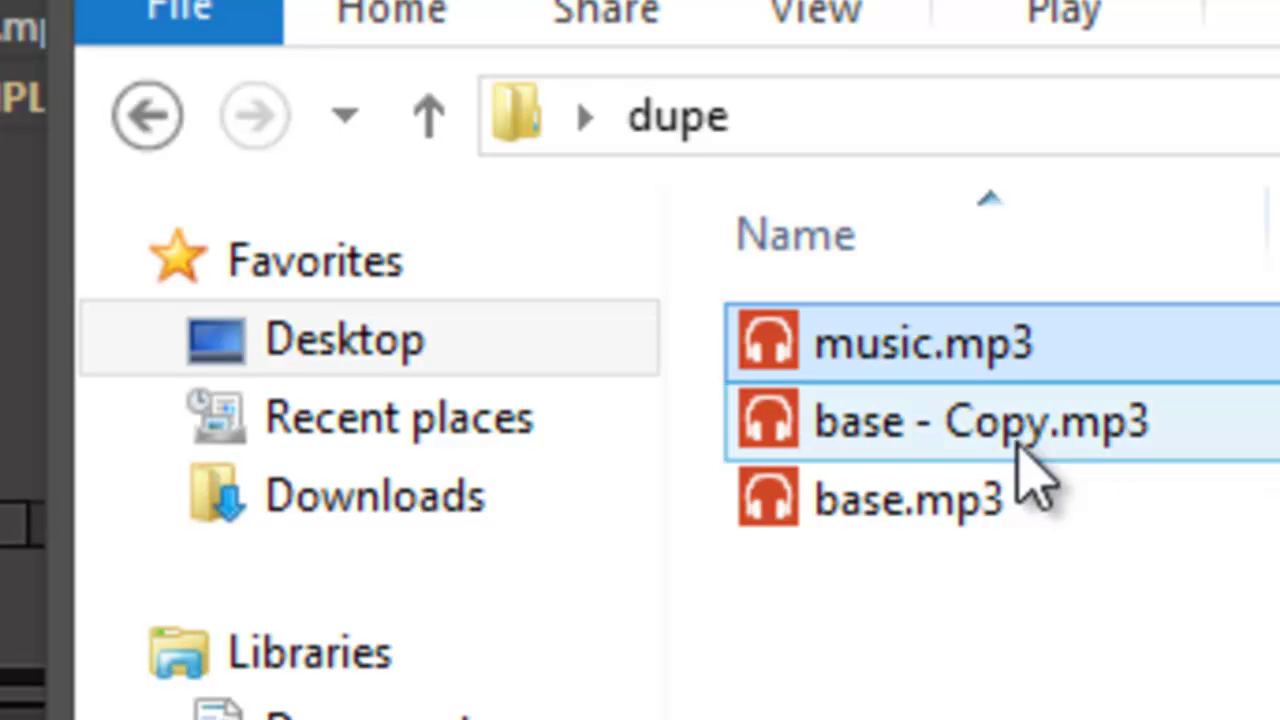
Rename base - Copy.mp3 to bgm.mp3.
{"action": "left_click", "coordinate": [1022, 448]}
{"action": "key", "text": "F2"}
{"action": "type", "text": "bg"}
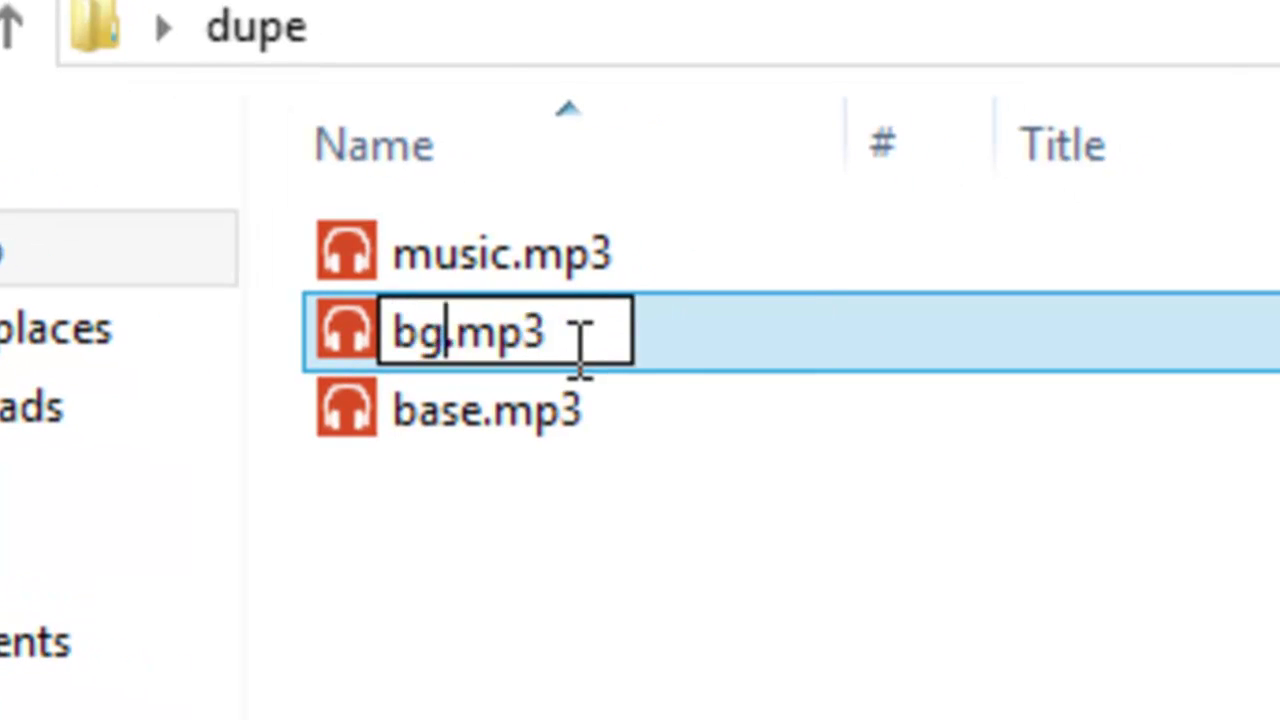
{"action": "type", "text": "n"}
{"action": "key", "text": "BackSpace"}
{"action": "type", "text": "m"}
{"action": "key", "text": "Return"}
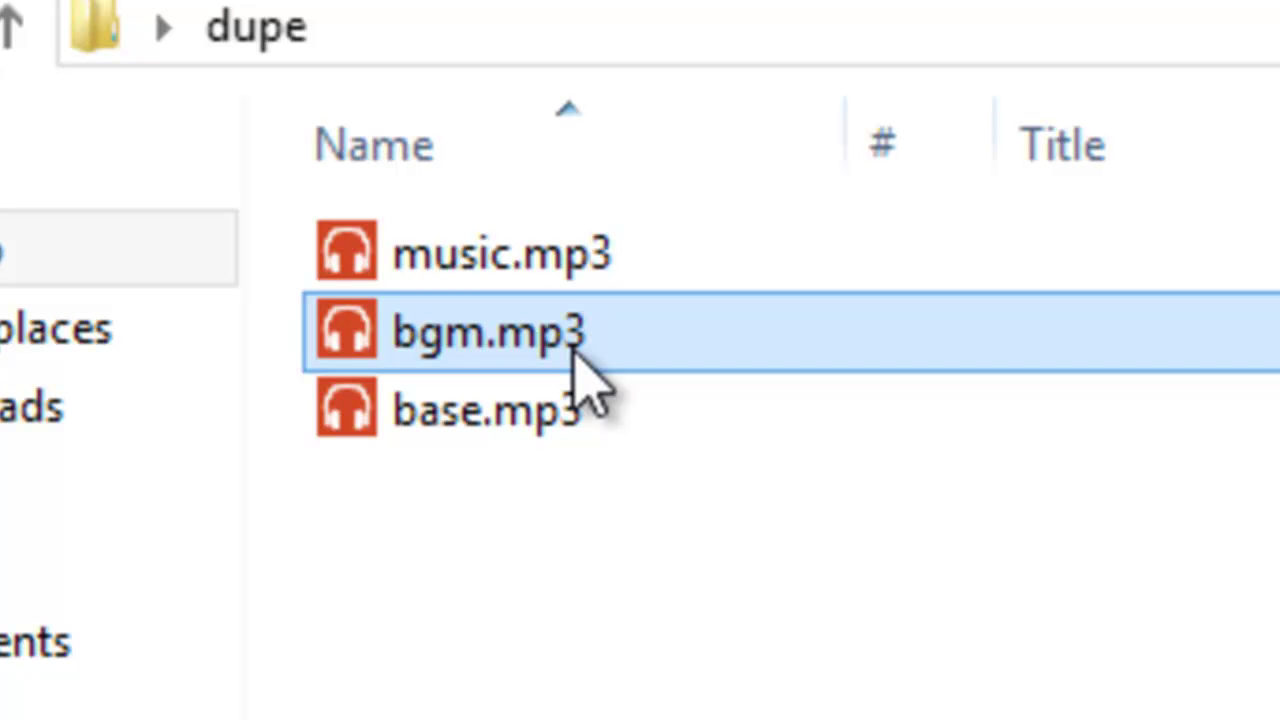
Duplicate base.mp3 and name the copy voiceover.mp3.
{"action": "left_click", "coordinate": [563, 428]}
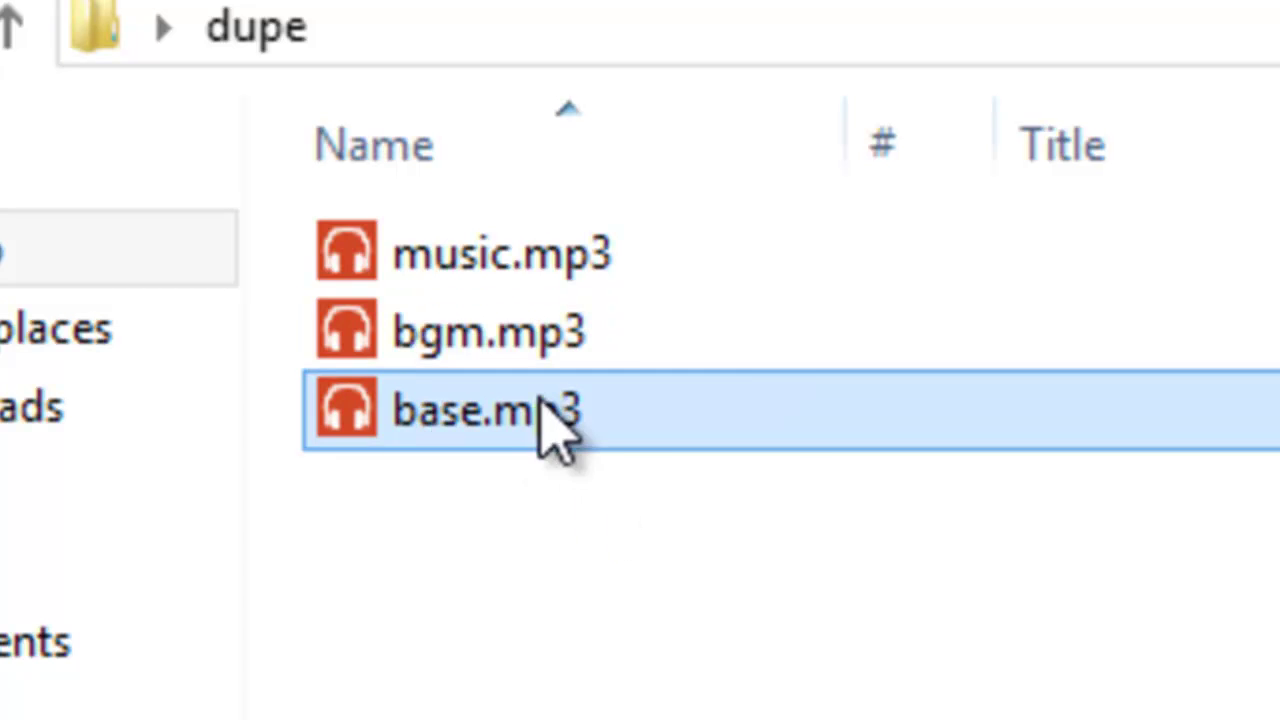
{"action": "key", "text": "ctrl+c"}
{"action": "key", "text": "ctrl+v"}
{"action": "key", "text": "F2"}
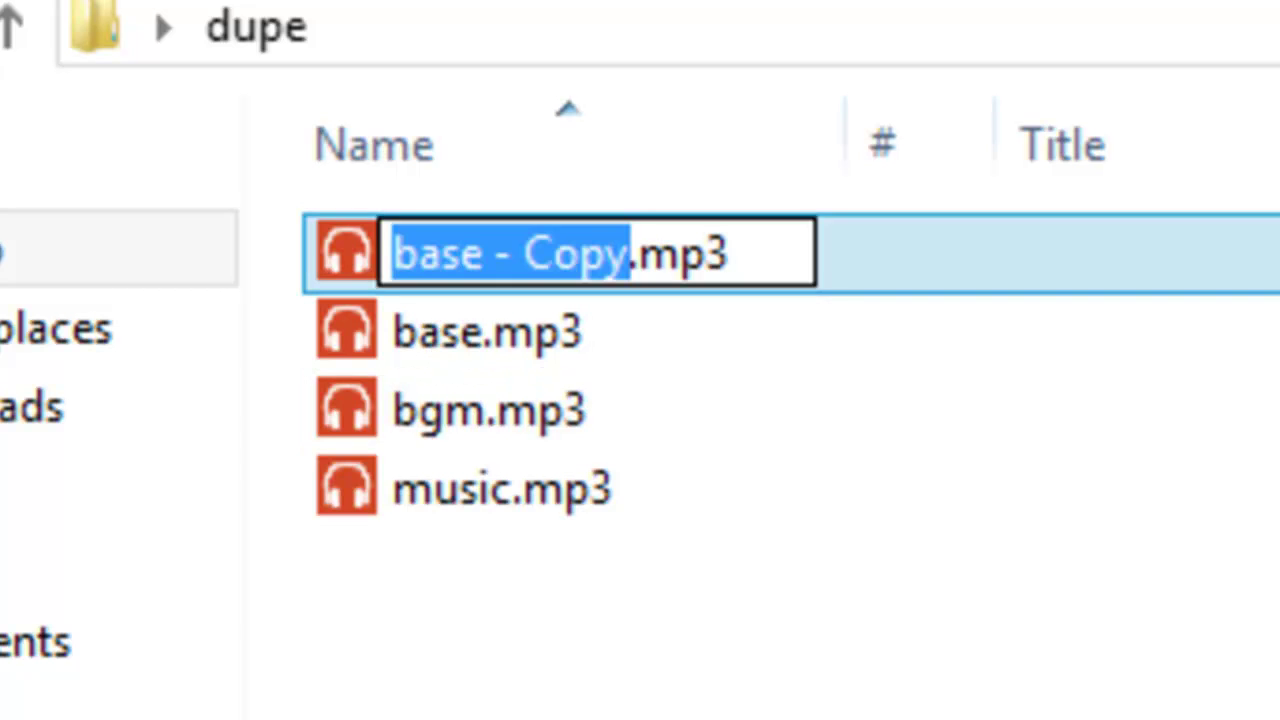
{"action": "type", "text": "voiceover"}
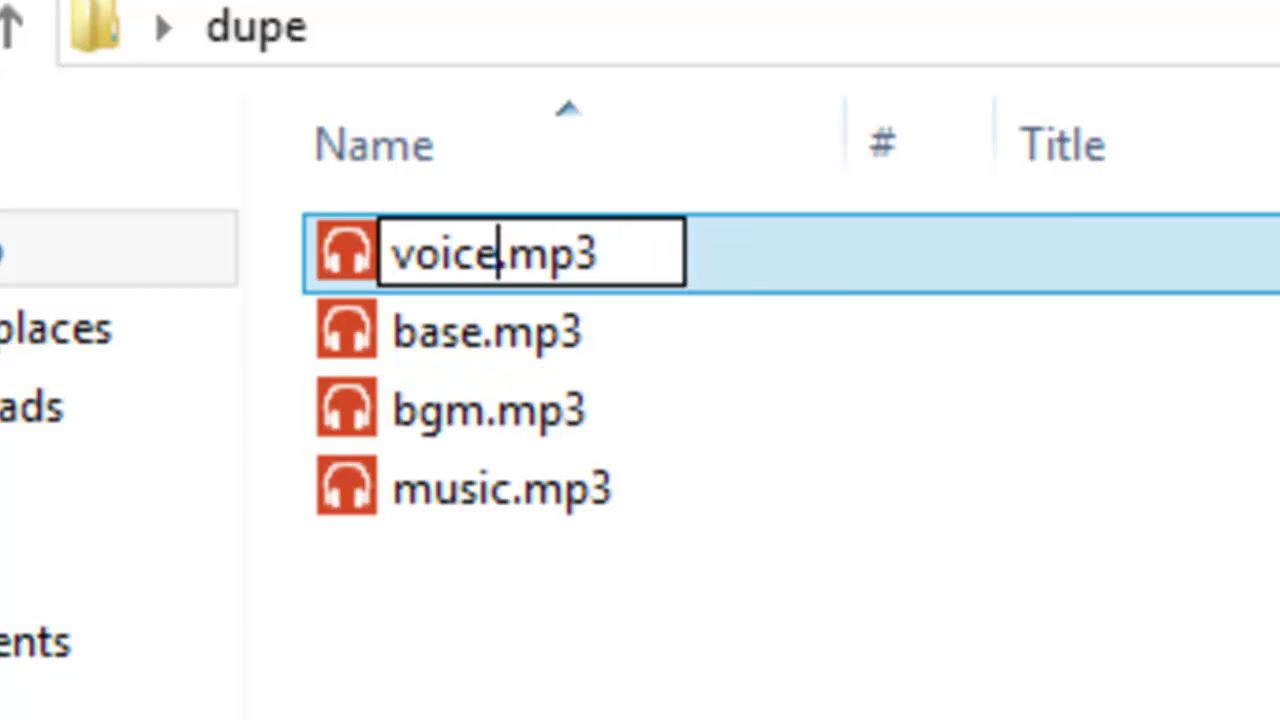
{"action": "key", "text": "Return"}
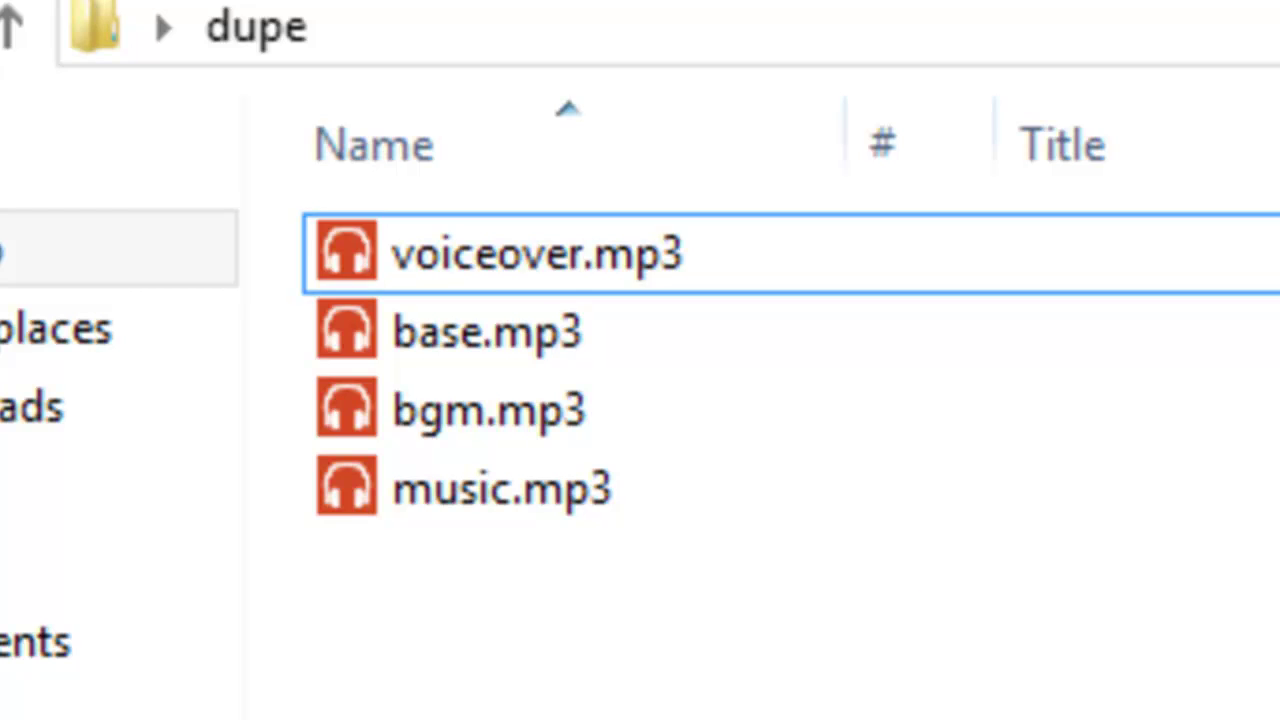
{"action": "key", "text": "ctrl+a"}
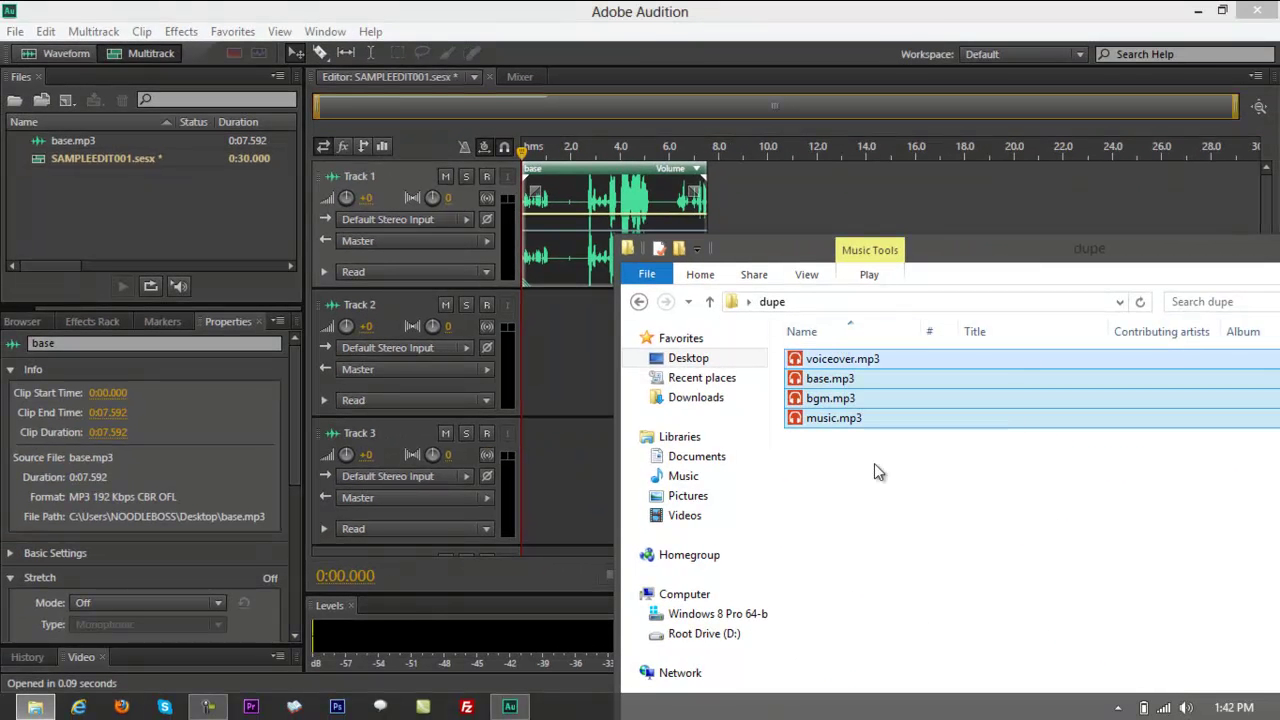
Delete the old base clip from Track 1.
{"action": "left_click", "coordinate": [1167, 632]}
{"action": "left_click", "coordinate": [683, 200]}
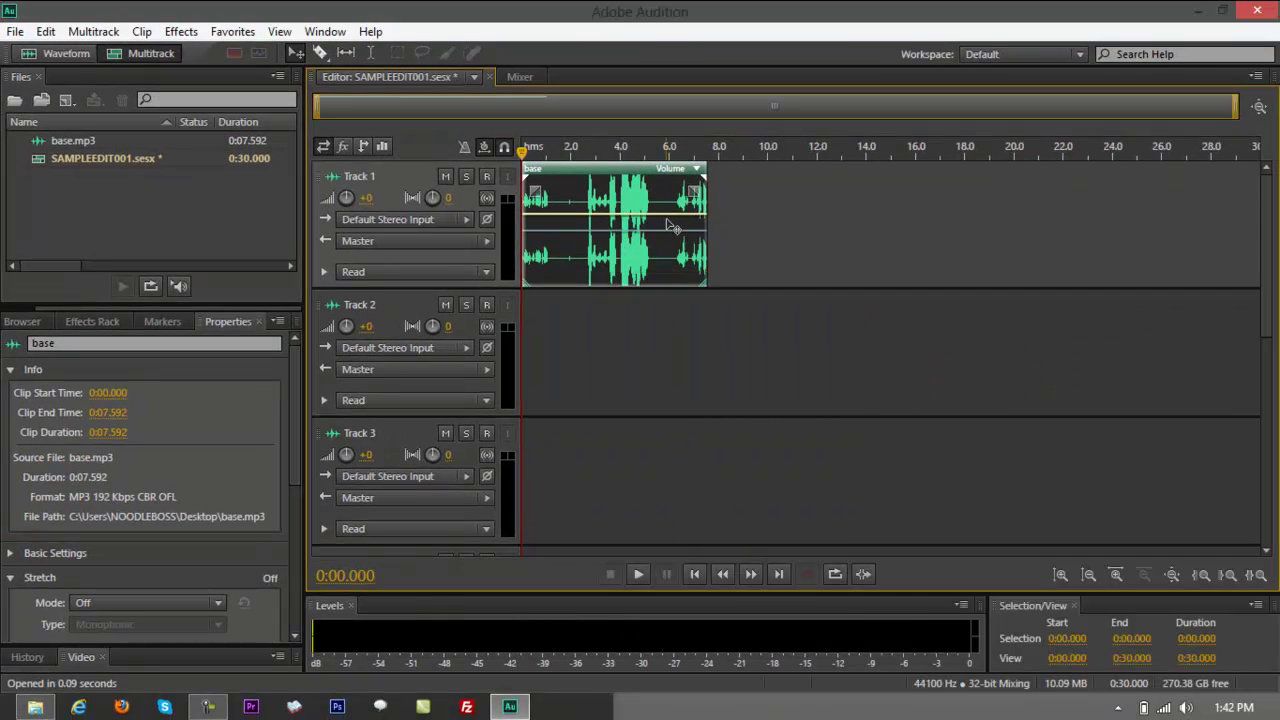
{"action": "key", "text": "Delete"}
Drag voiceover.mp3, base.mp3 and bgm.mp3 from Explorer onto Tracks 1, 2 and 3.
{"action": "key", "text": "alt+Tab"}
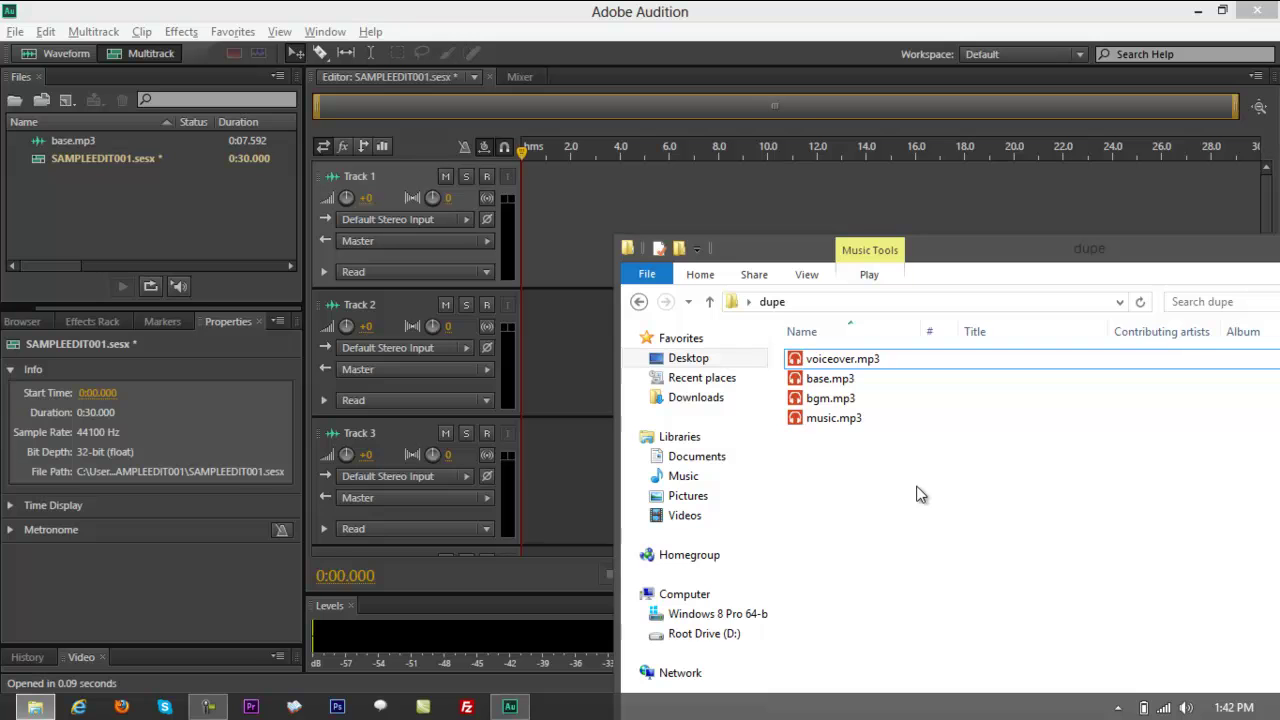
{"action": "left_click_drag", "start_coordinate": [1051, 257], "coordinate": [290, 164]}
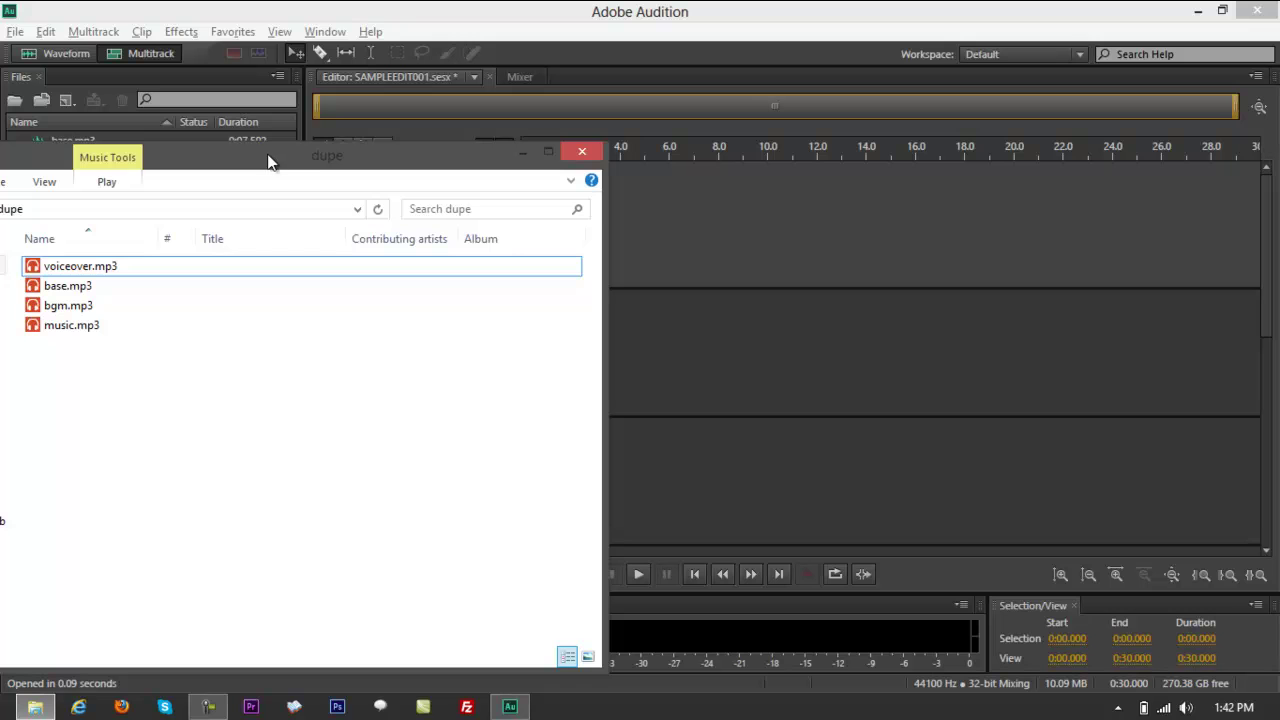
{"action": "left_click", "coordinate": [119, 266]}
{"action": "left_click_drag", "start_coordinate": [183, 168], "coordinate": [1116, 300]}
{"action": "left_click_drag", "start_coordinate": [1005, 406], "coordinate": [544, 219]}
{"action": "left_click_drag", "start_coordinate": [998, 425], "coordinate": [672, 346]}
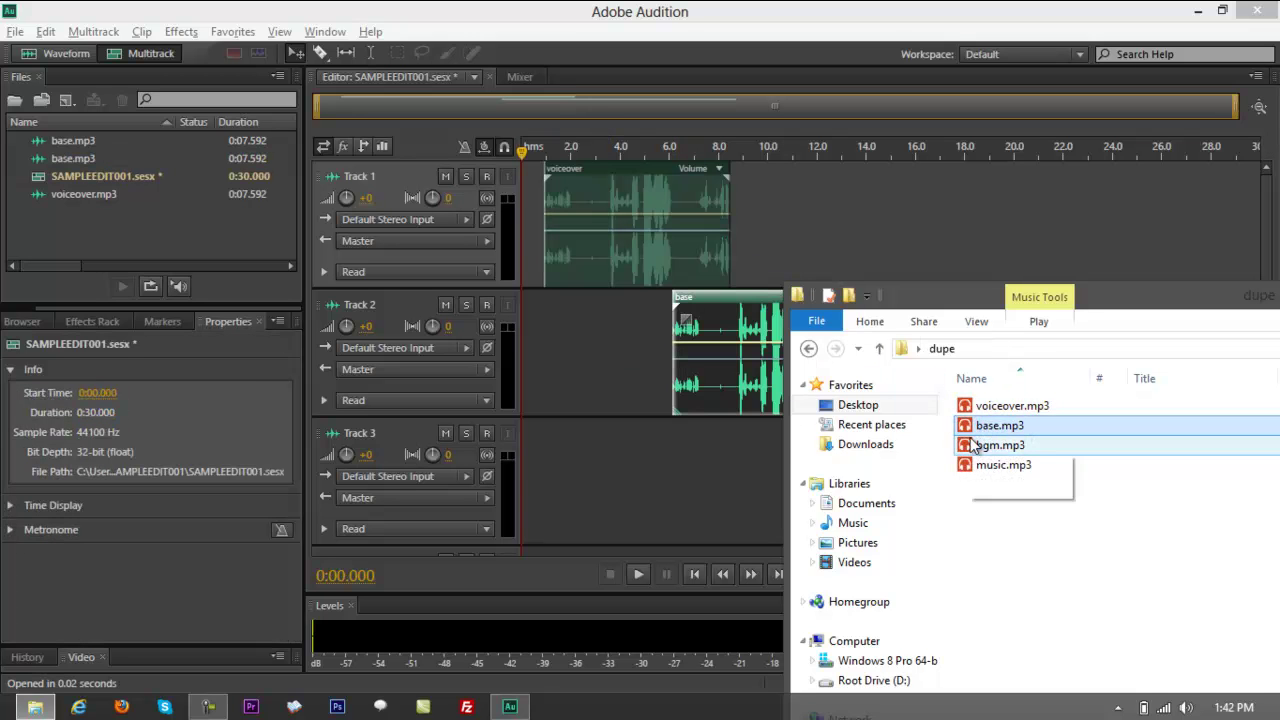
{"action": "left_click_drag", "start_coordinate": [972, 447], "coordinate": [622, 484]}
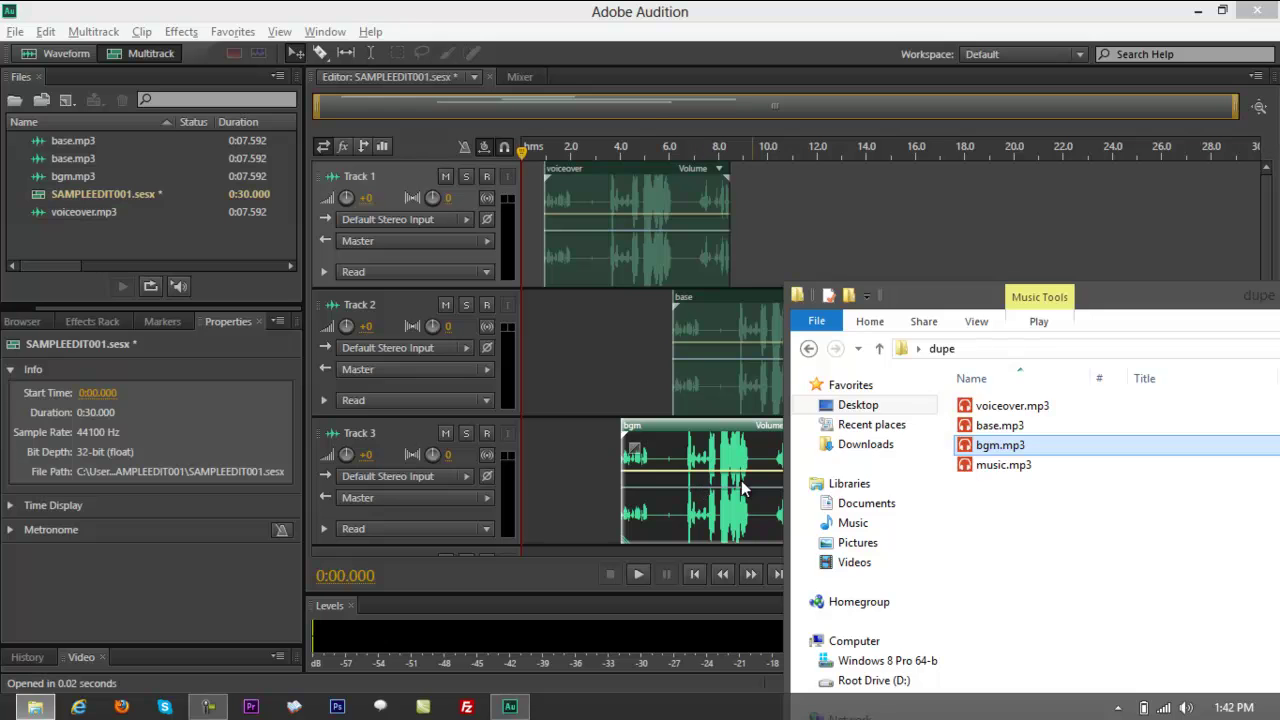
Add music.mp3 to Track 1 near 18 s and slide the base clip to about 10 s.
{"action": "left_click_drag", "start_coordinate": [997, 466], "coordinate": [970, 262]}
{"action": "left_click_drag", "start_coordinate": [1097, 291], "coordinate": [636, 190]}
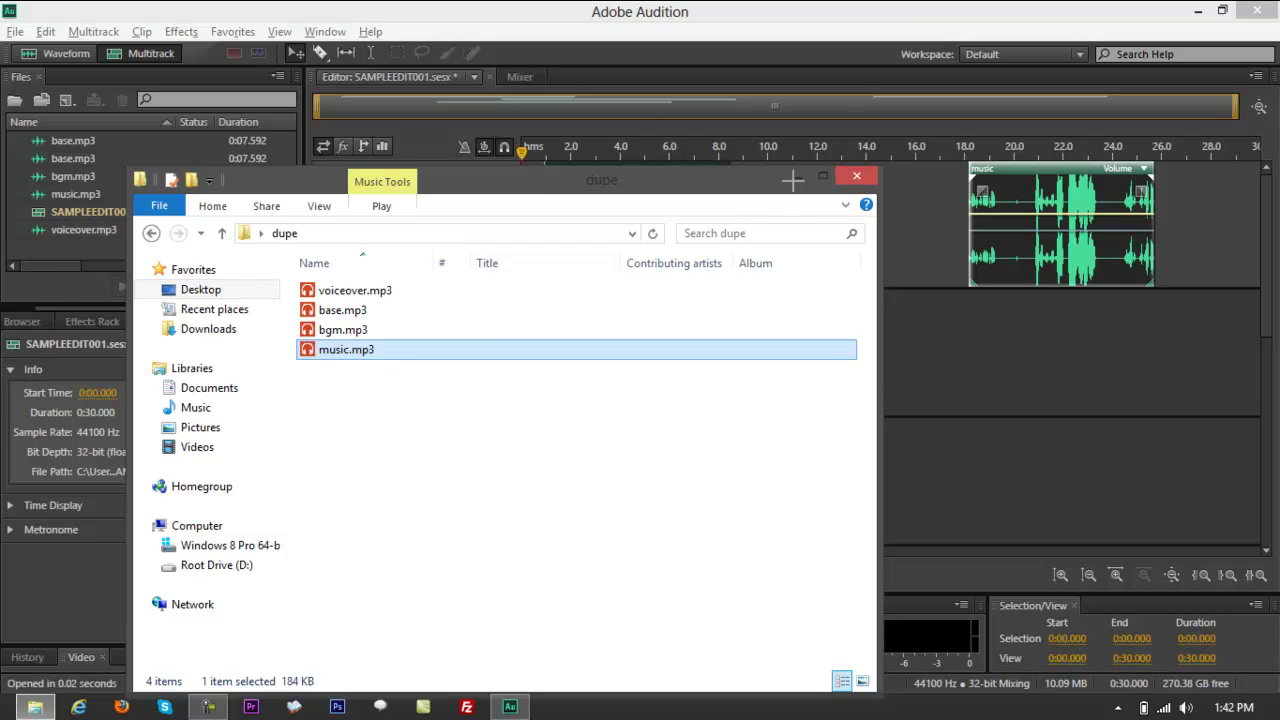
{"action": "left_click", "coordinate": [795, 178]}
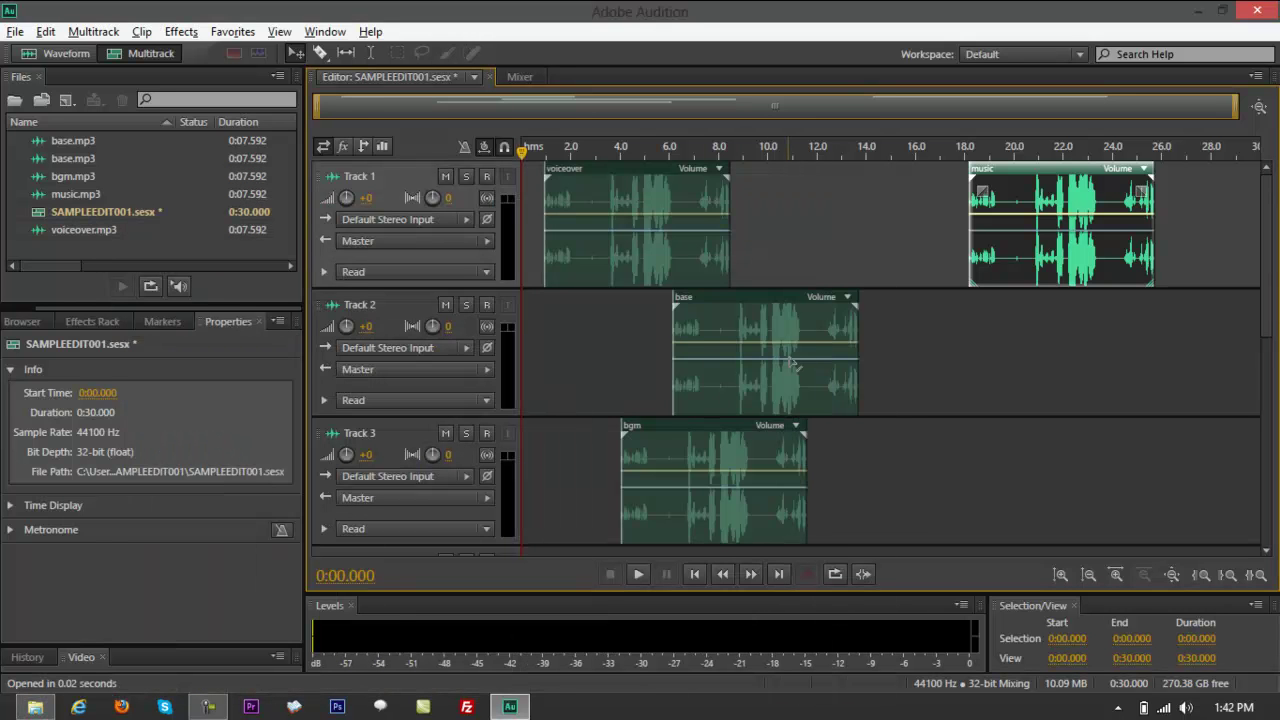
{"action": "left_click_drag", "start_coordinate": [782, 320], "coordinate": [877, 321]}
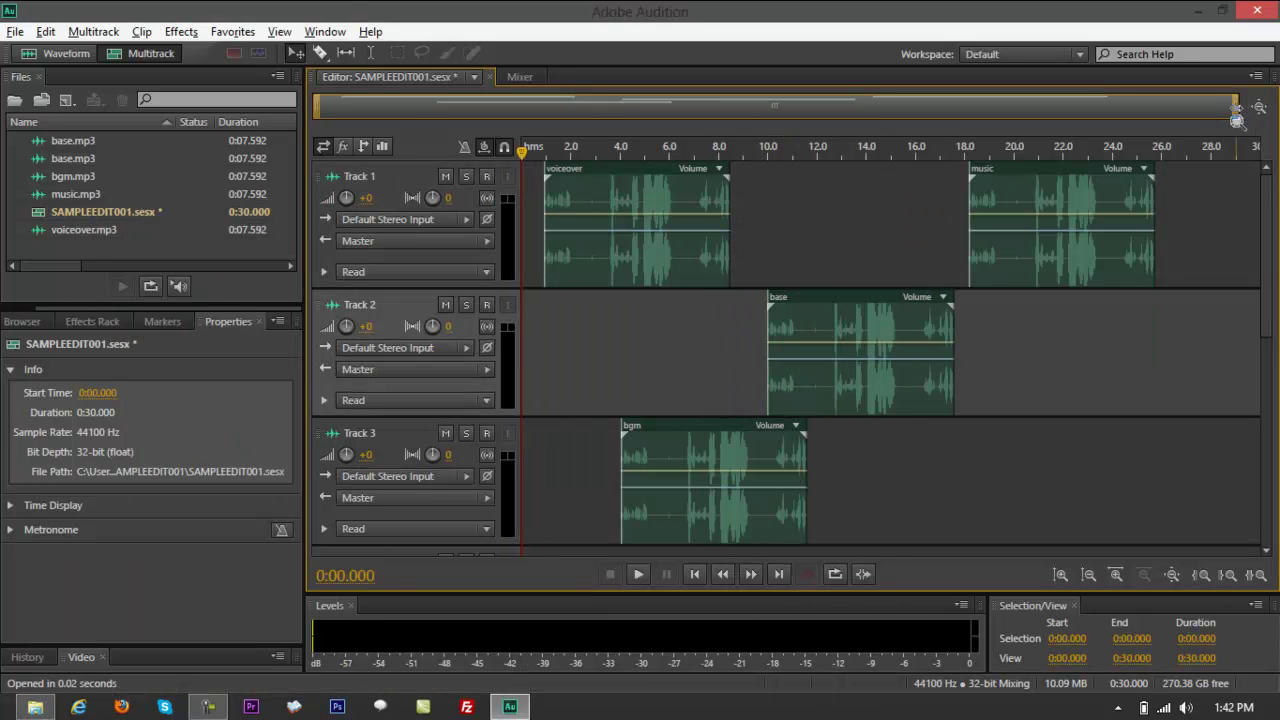
{"action": "left_click_drag", "start_coordinate": [1236, 105], "coordinate": [1205, 128]}
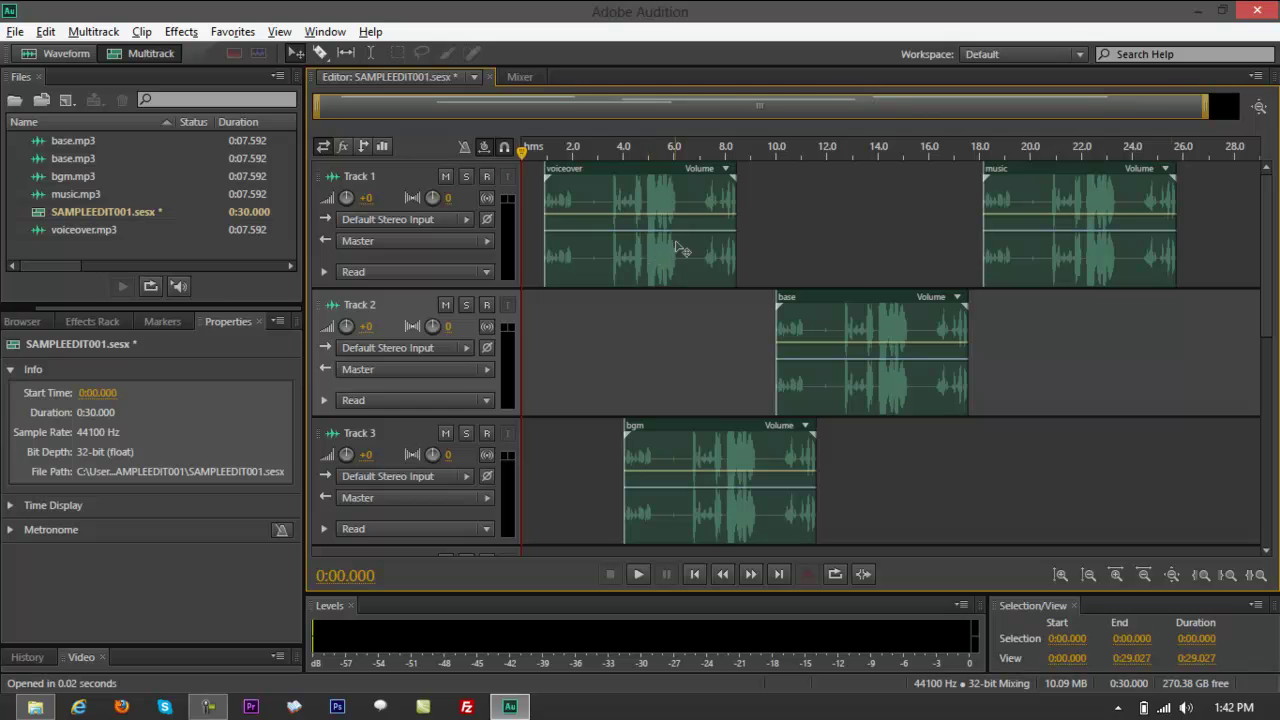
{"action": "left_click_drag", "start_coordinate": [1212, 132], "coordinate": [1063, 112]}
Open the voiceover audio in the Waveform editor and delete the range from about 0.9 s to 3.6 s.
{"action": "double_click", "coordinate": [672, 213]}
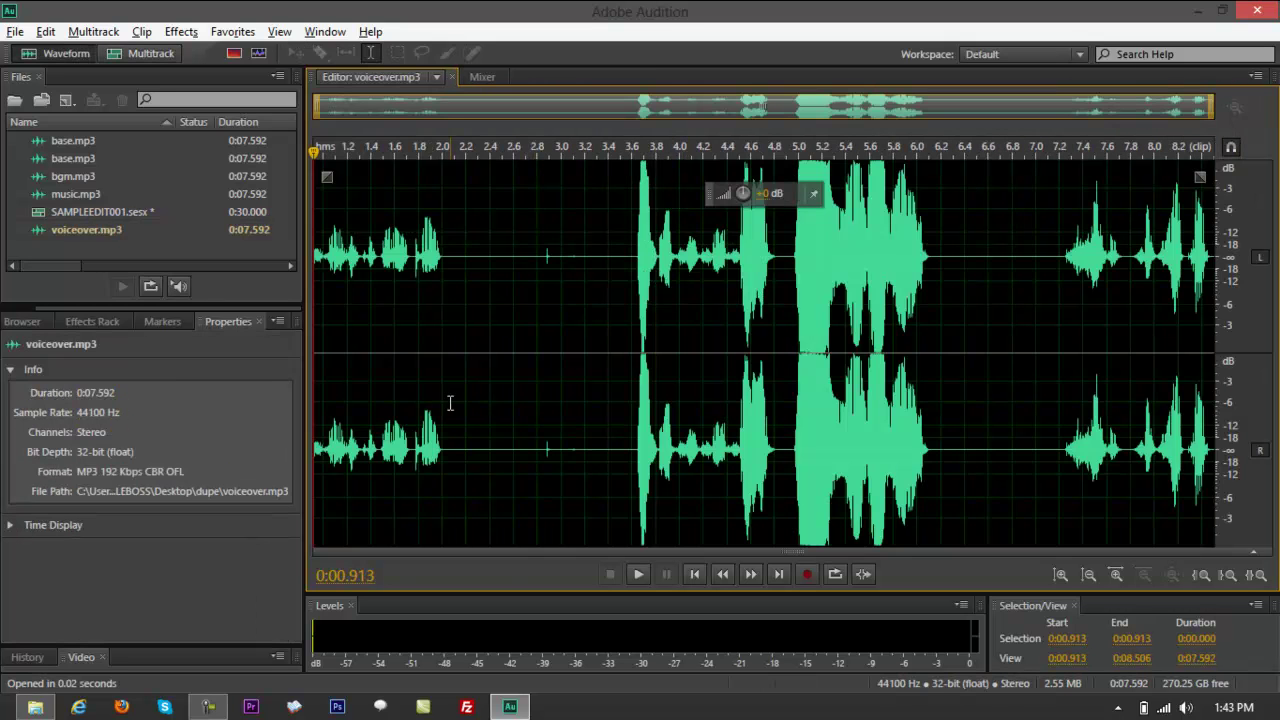
{"action": "left_click_drag", "start_coordinate": [636, 275], "coordinate": [2, 262]}
{"action": "left_click", "coordinate": [372, 304]}
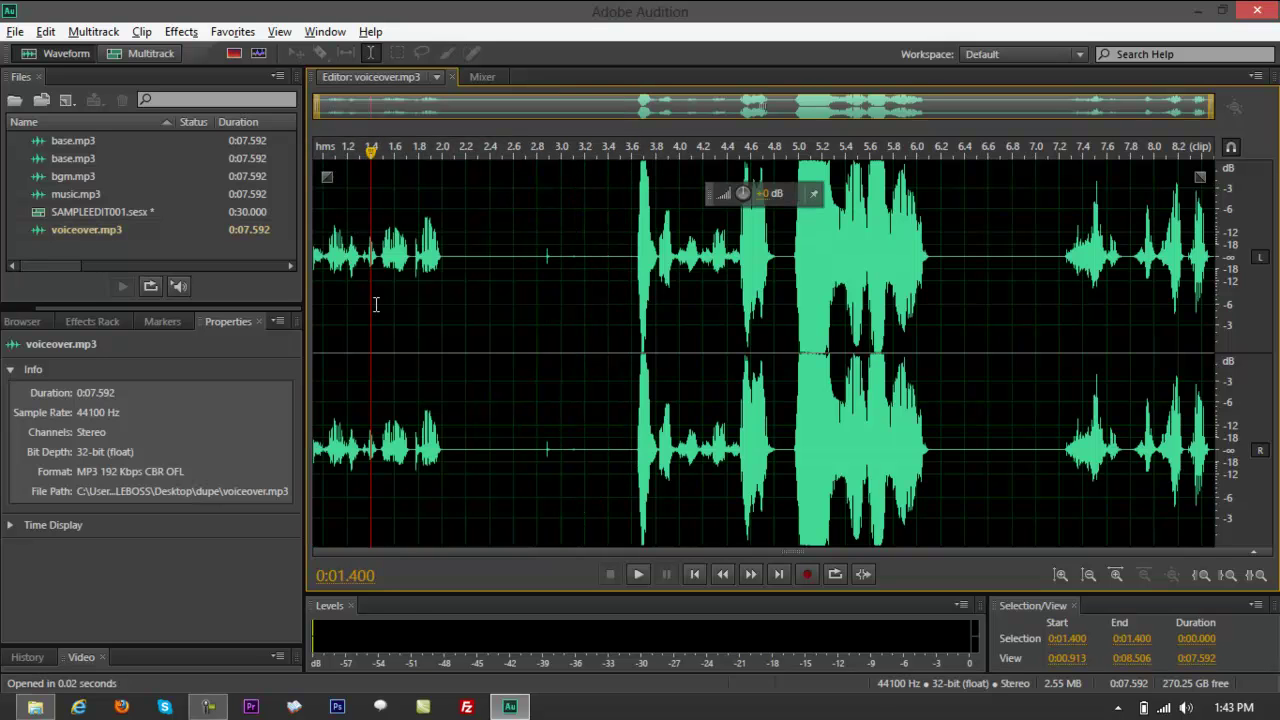
{"action": "left_click", "coordinate": [138, 53]}
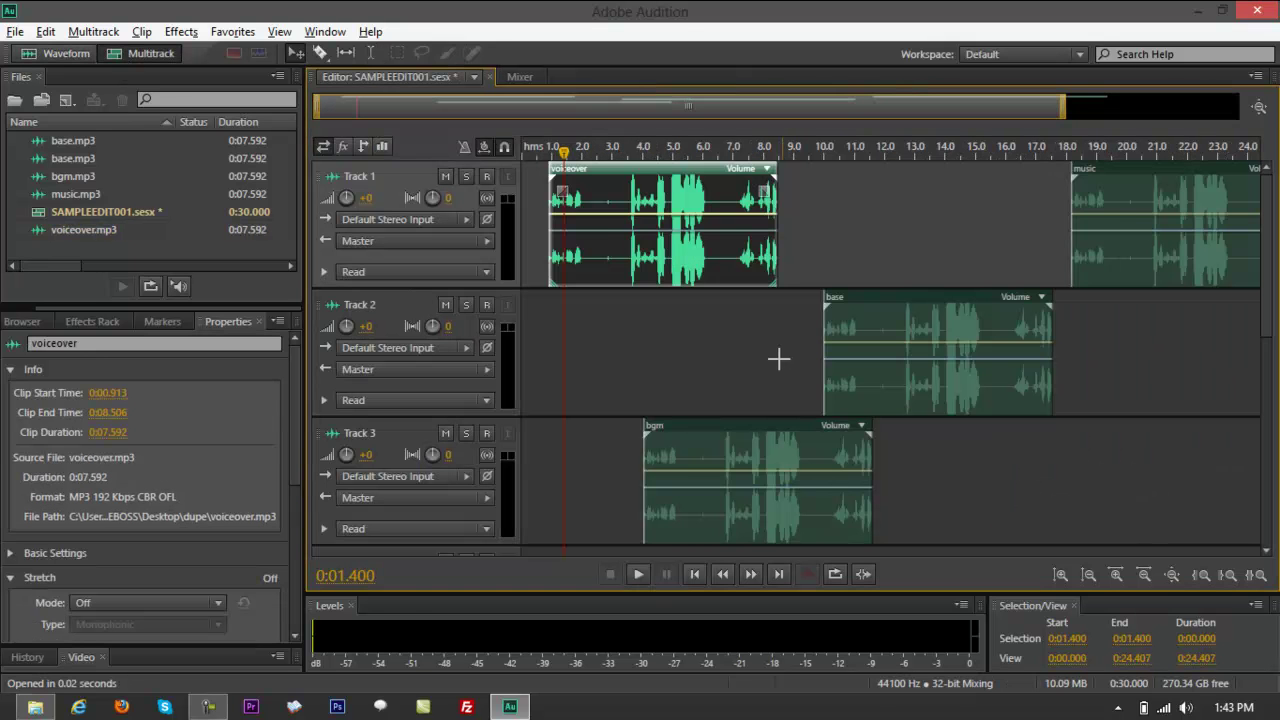
{"action": "double_click", "coordinate": [601, 238]}
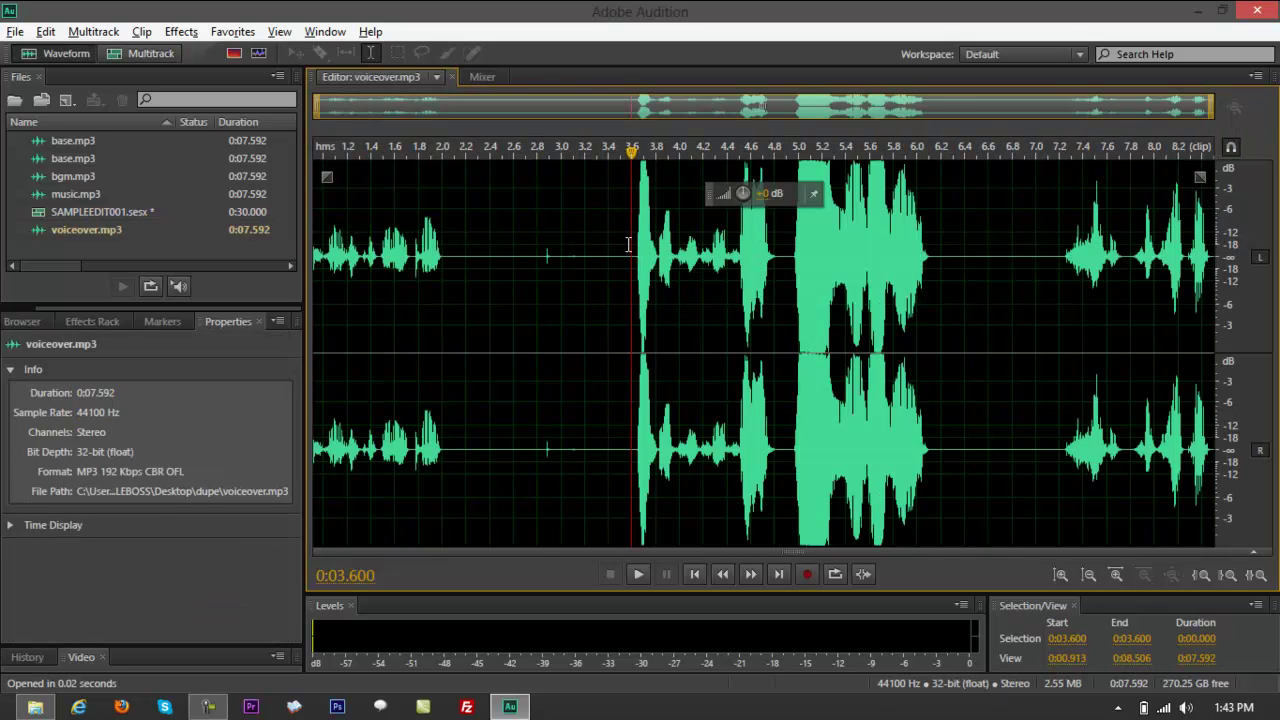
{"action": "left_click_drag", "start_coordinate": [631, 245], "coordinate": [314, 250]}
{"action": "key", "text": "Delete"}
Delete the audio tail, then shift the voiceover clip to start near 1.7 s.
{"action": "left_click_drag", "start_coordinate": [800, 258], "coordinate": [1225, 300]}
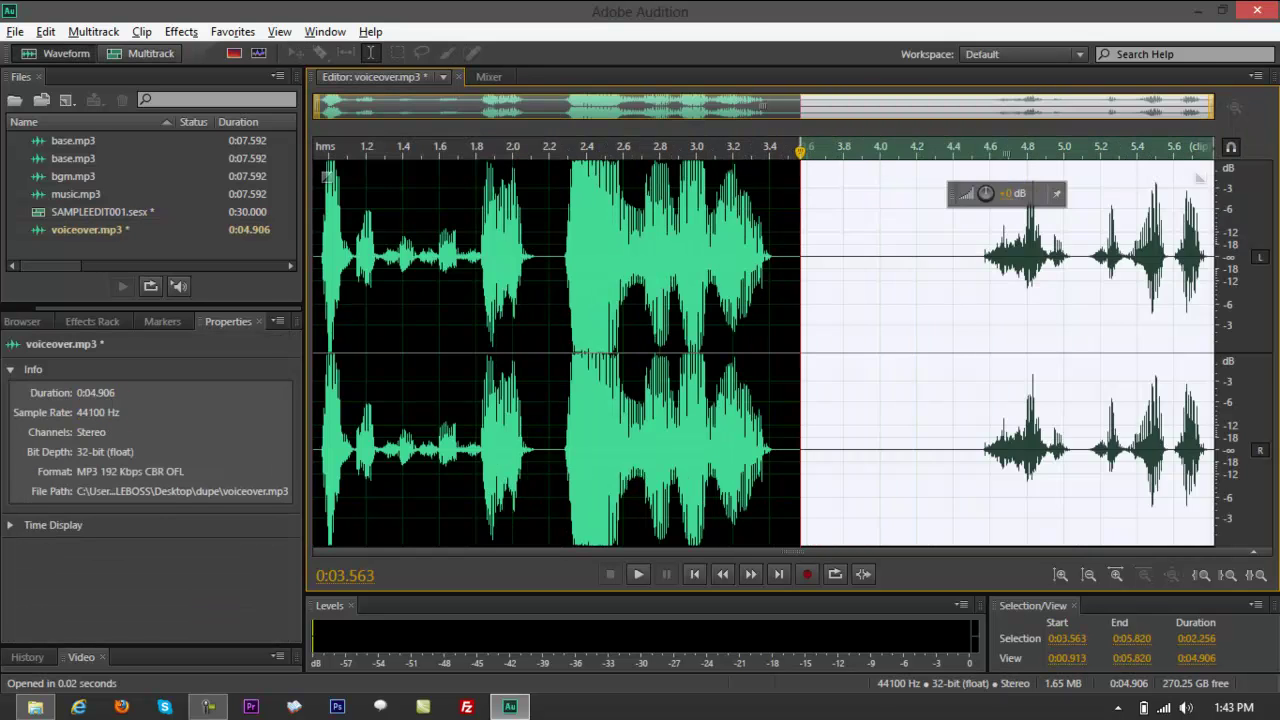
{"action": "key", "text": "Delete"}
{"action": "left_click", "coordinate": [116, 55]}
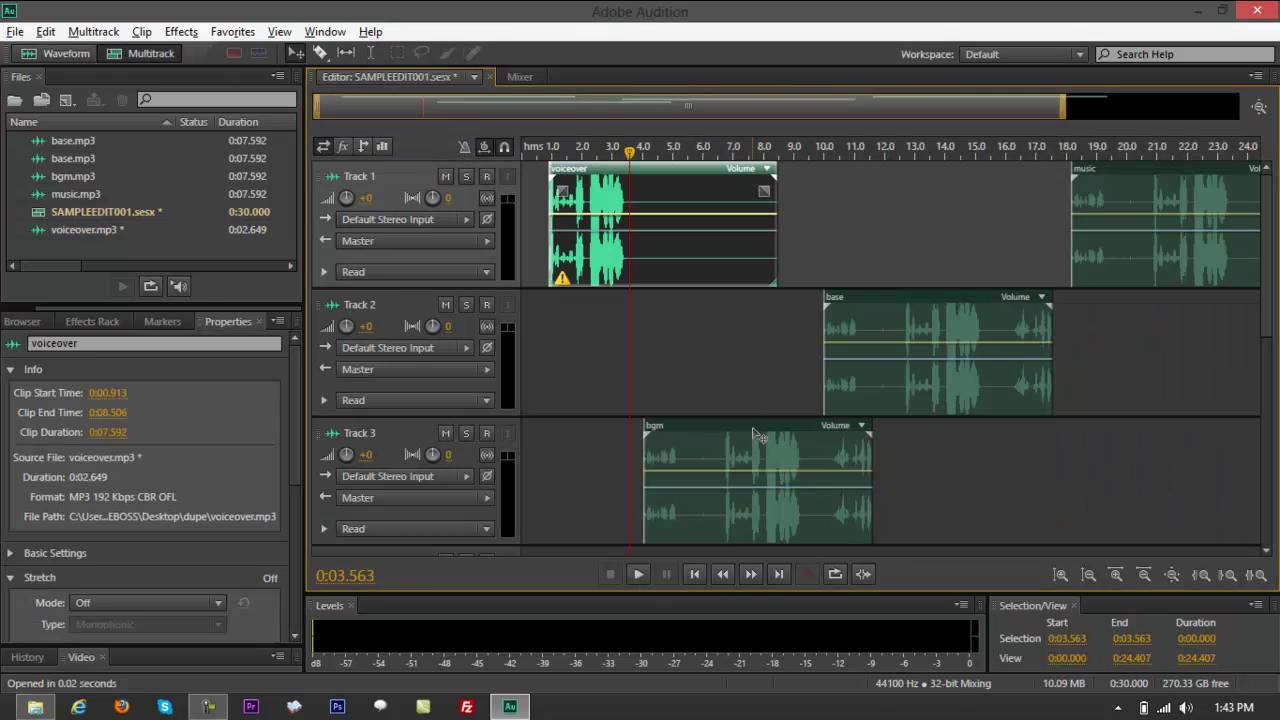
{"action": "mouse_move", "coordinate": [686, 178]}
{"action": "left_mouse_down"}
{"action": "mouse_move", "coordinate": [722, 177]}
{"action": "mouse_move", "coordinate": [708, 176]}
{"action": "left_mouse_up"}
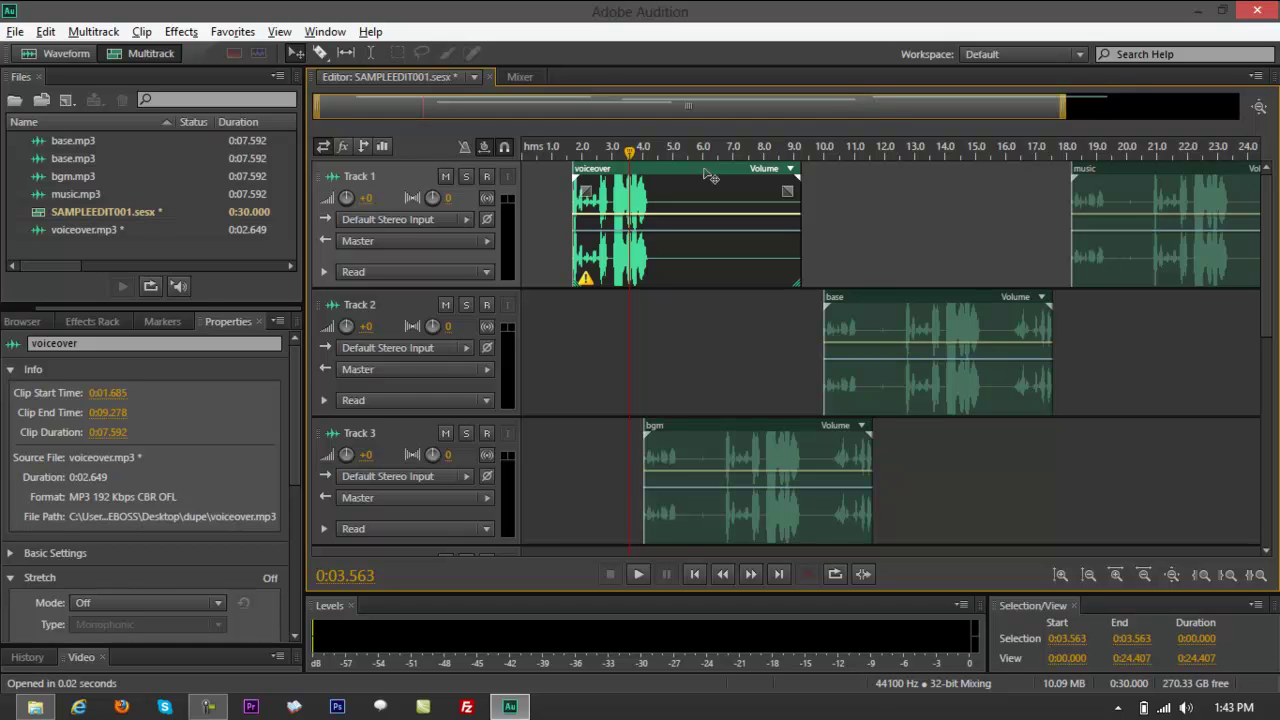
Nudge the voiceover clip slightly earlier and play back the session.
{"action": "left_click_drag", "start_coordinate": [708, 176], "coordinate": [707, 176]}
{"action": "key", "text": "space"}
{"action": "key", "text": "space"}
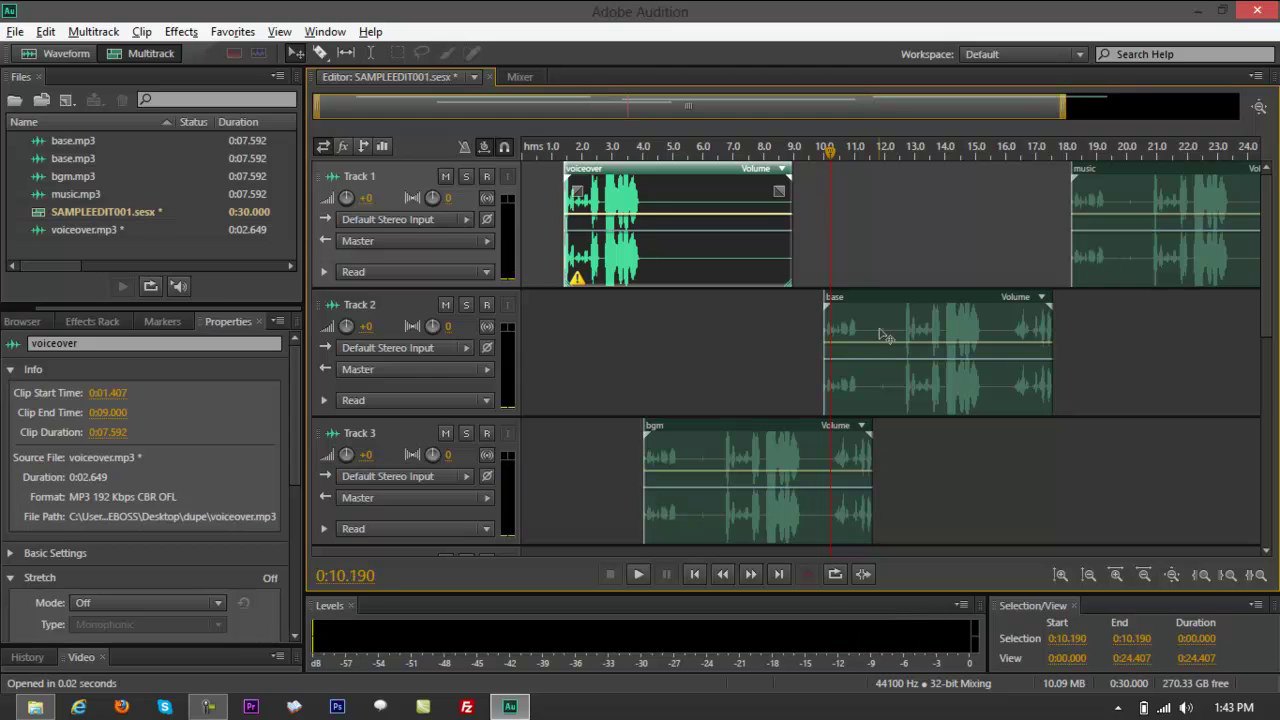
{"action": "left_click", "coordinate": [882, 333]}
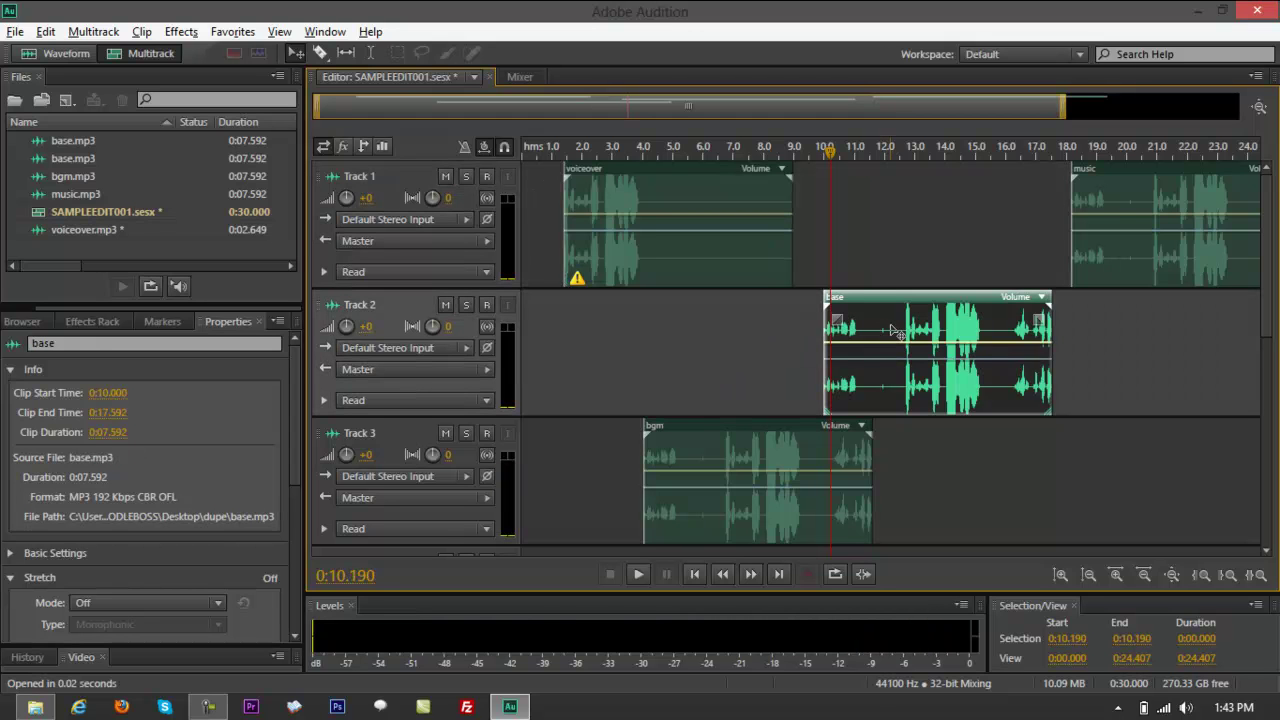
{"action": "left_click", "coordinate": [676, 153]}
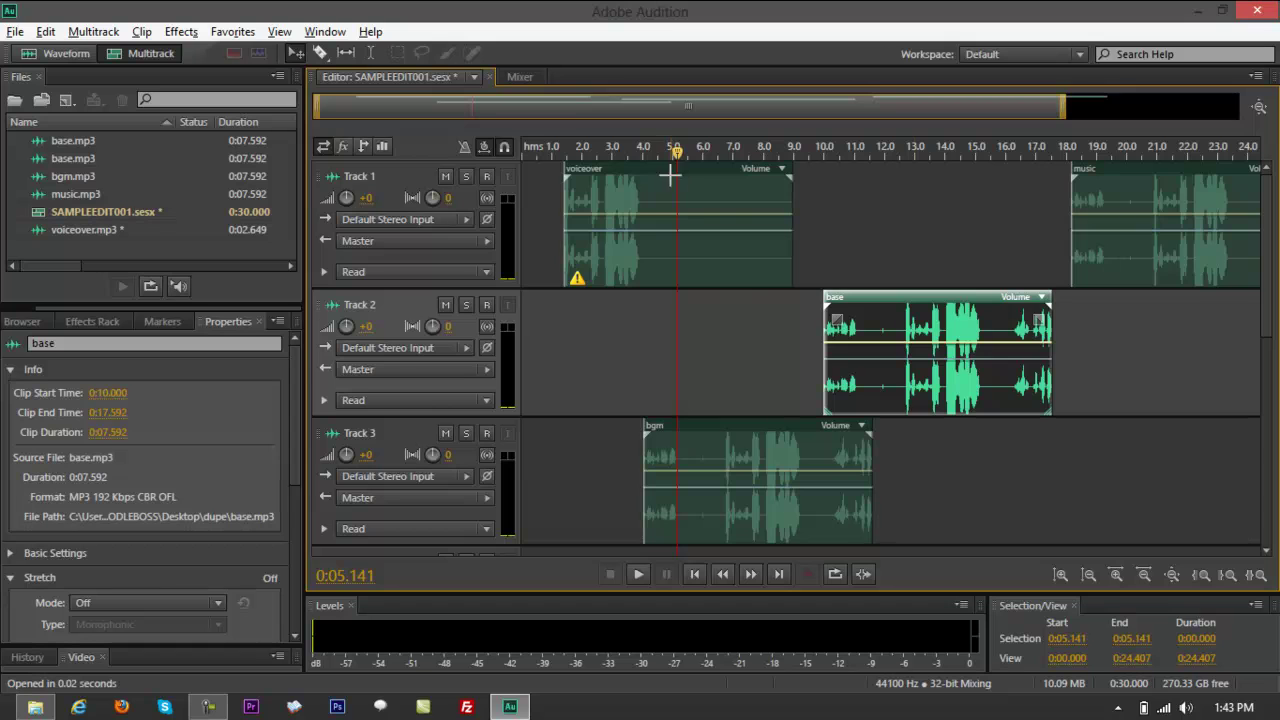
Resize the tracks and zoom in so the first 18 seconds and all six tracks show.
{"action": "left_click", "coordinate": [1082, 577]}
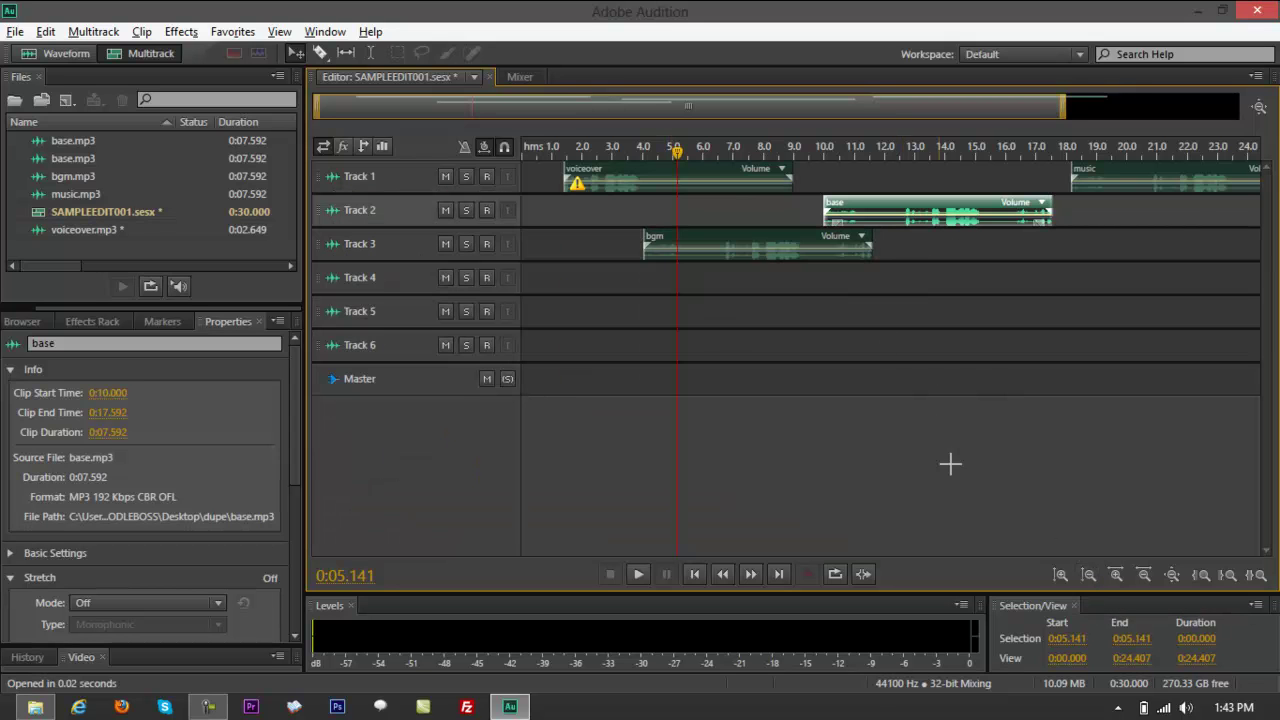
{"action": "left_click", "coordinate": [1082, 575]}
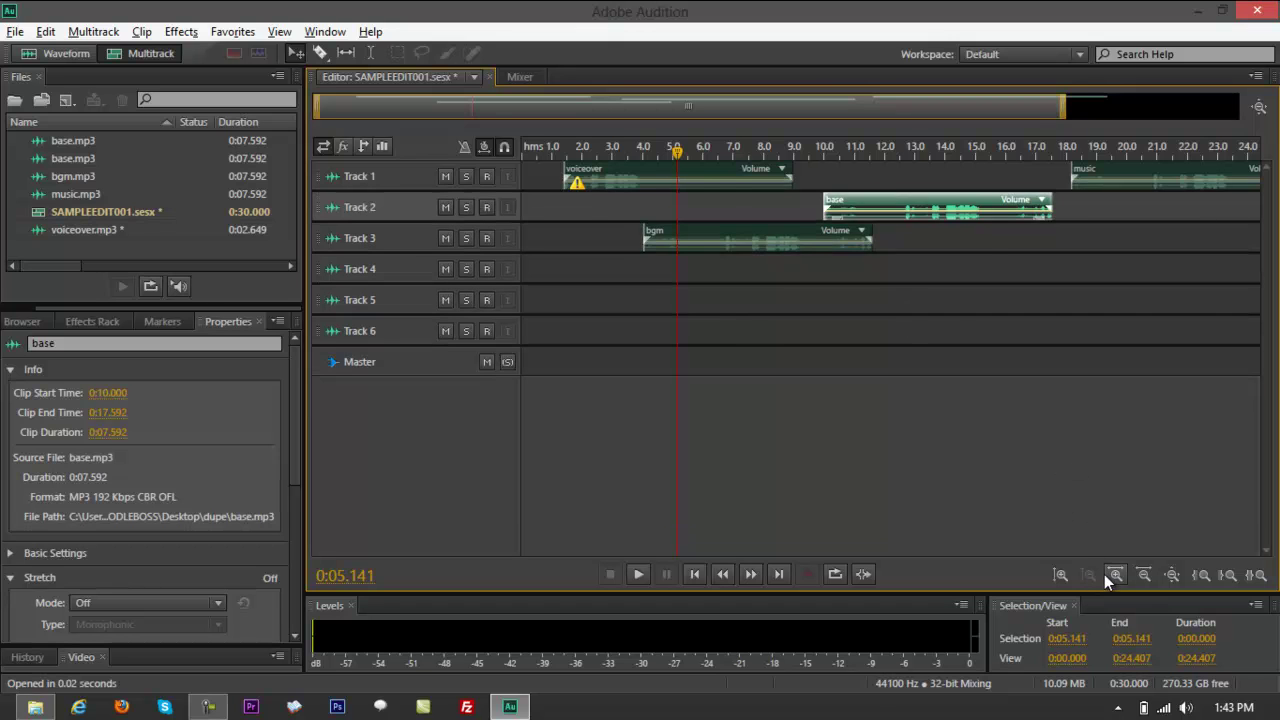
{"action": "left_click", "coordinate": [1115, 576]}
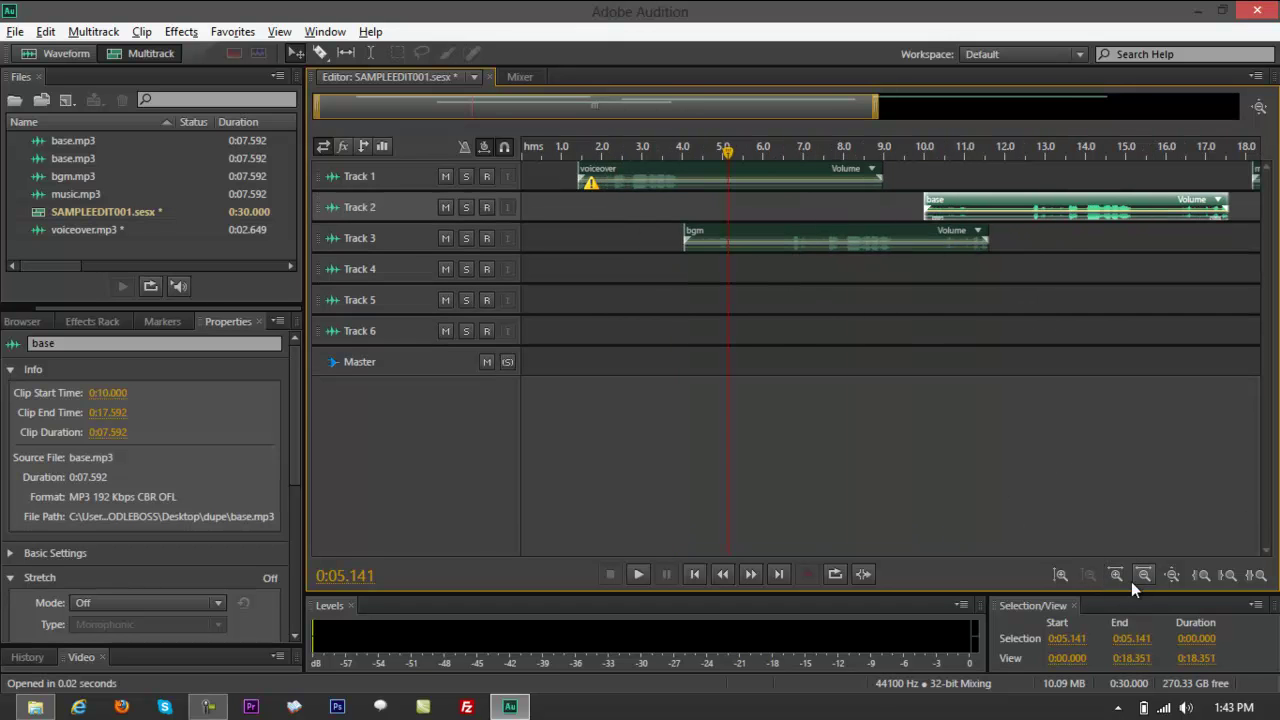
{"action": "left_click", "coordinate": [1062, 577]}
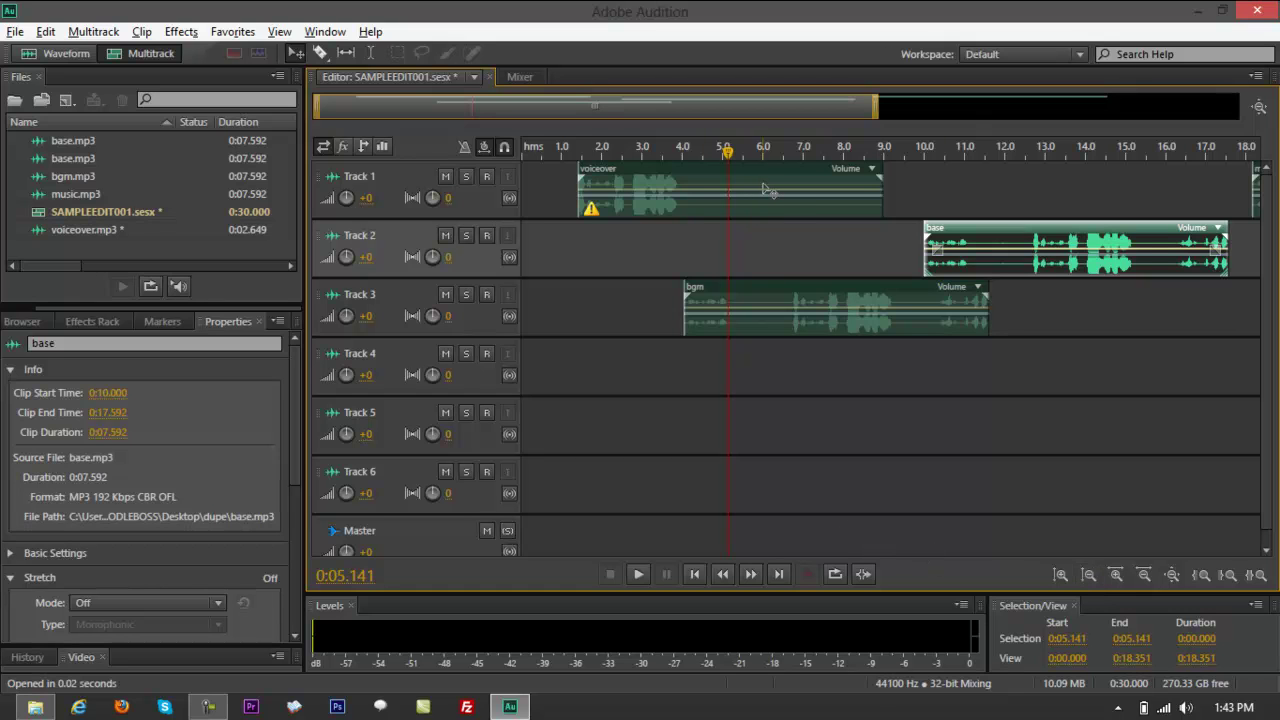
Recolour the voiceover clip on Track 1 orange-red (hue 11) via Clip/Group Color.
{"action": "left_click", "coordinate": [1063, 584]}
{"action": "right_click", "coordinate": [791, 248]}
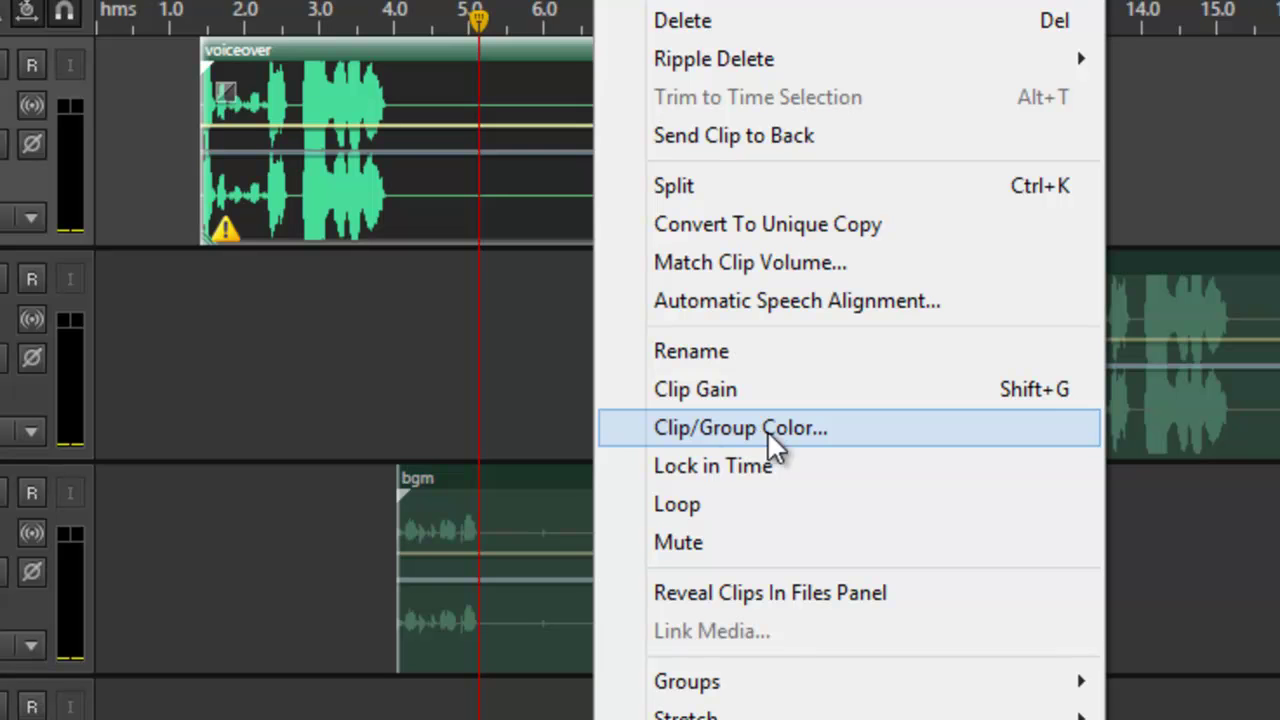
{"action": "right_click", "coordinate": [437, 157]}
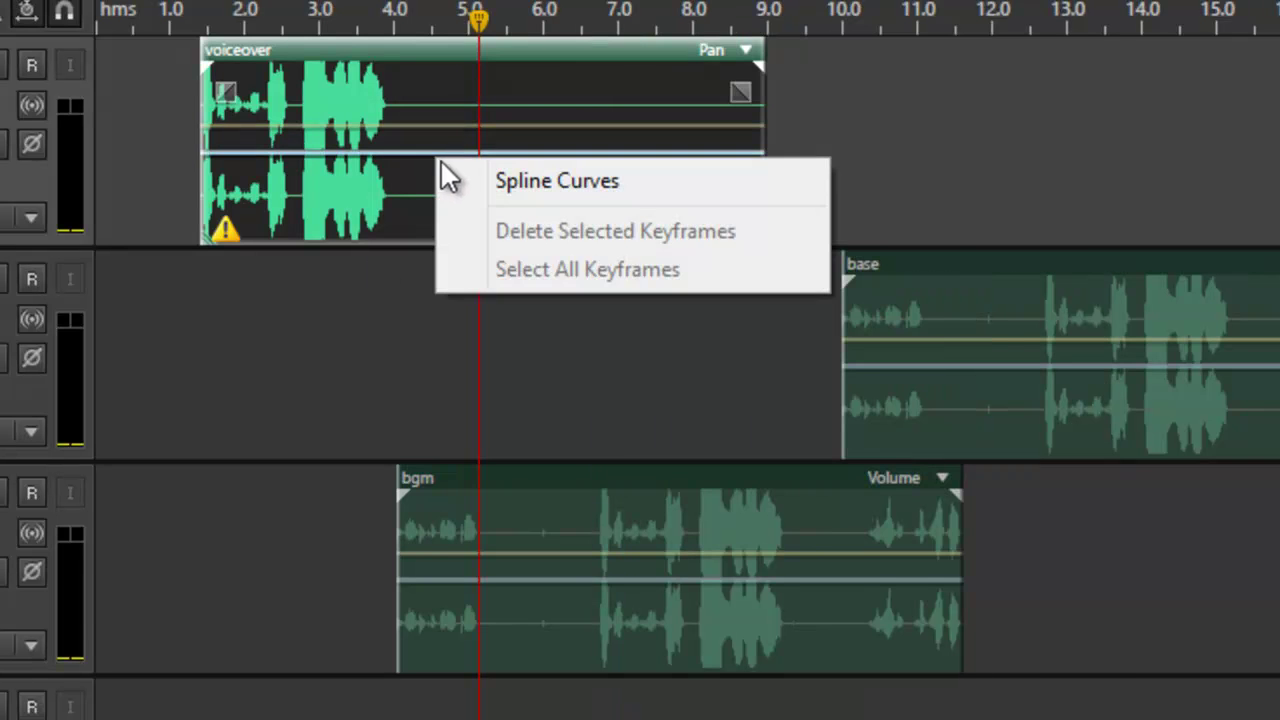
{"action": "right_click", "coordinate": [445, 76]}
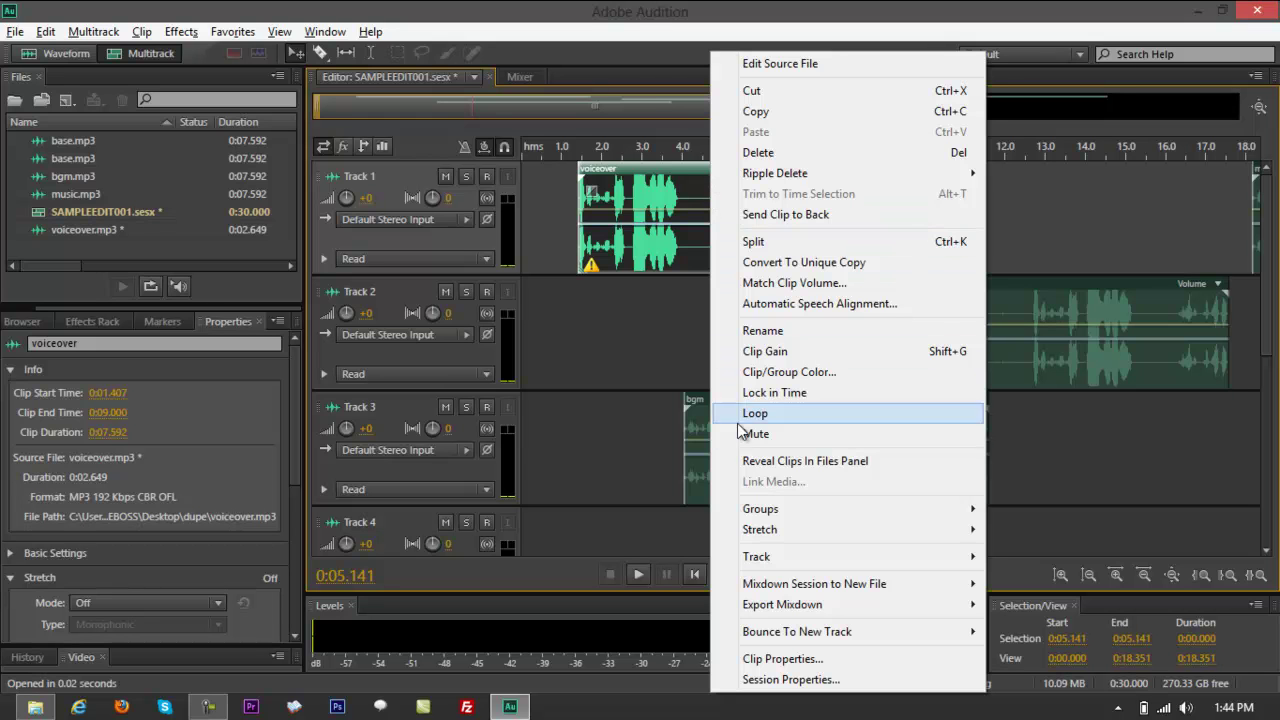
{"action": "left_click", "coordinate": [757, 372]}
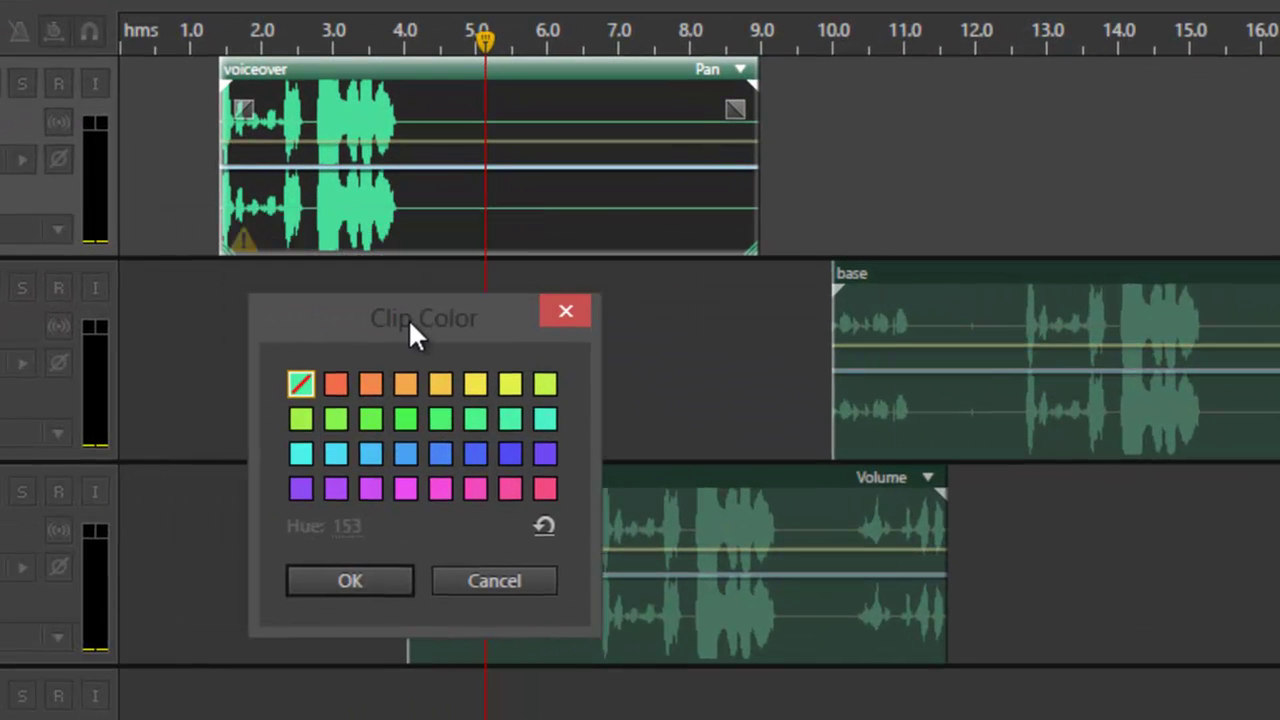
{"action": "left_click_drag", "start_coordinate": [408, 318], "coordinate": [255, 321]}
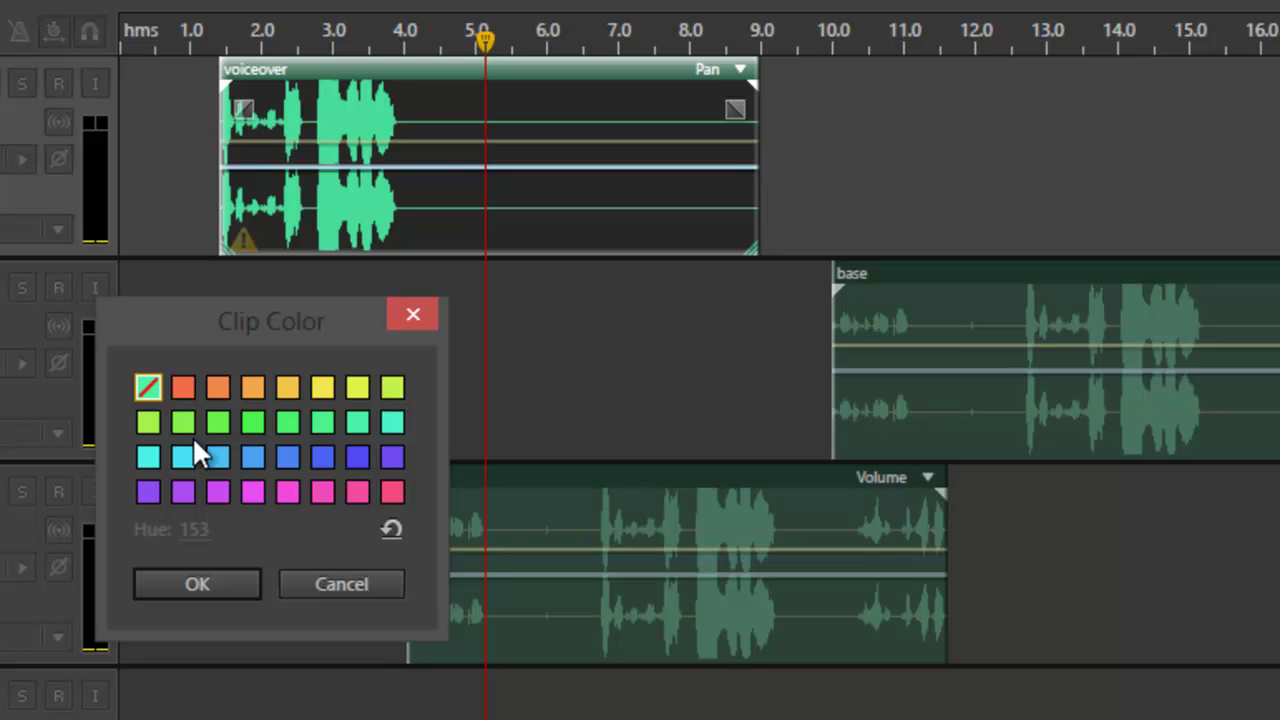
{"action": "left_click", "coordinate": [183, 390]}
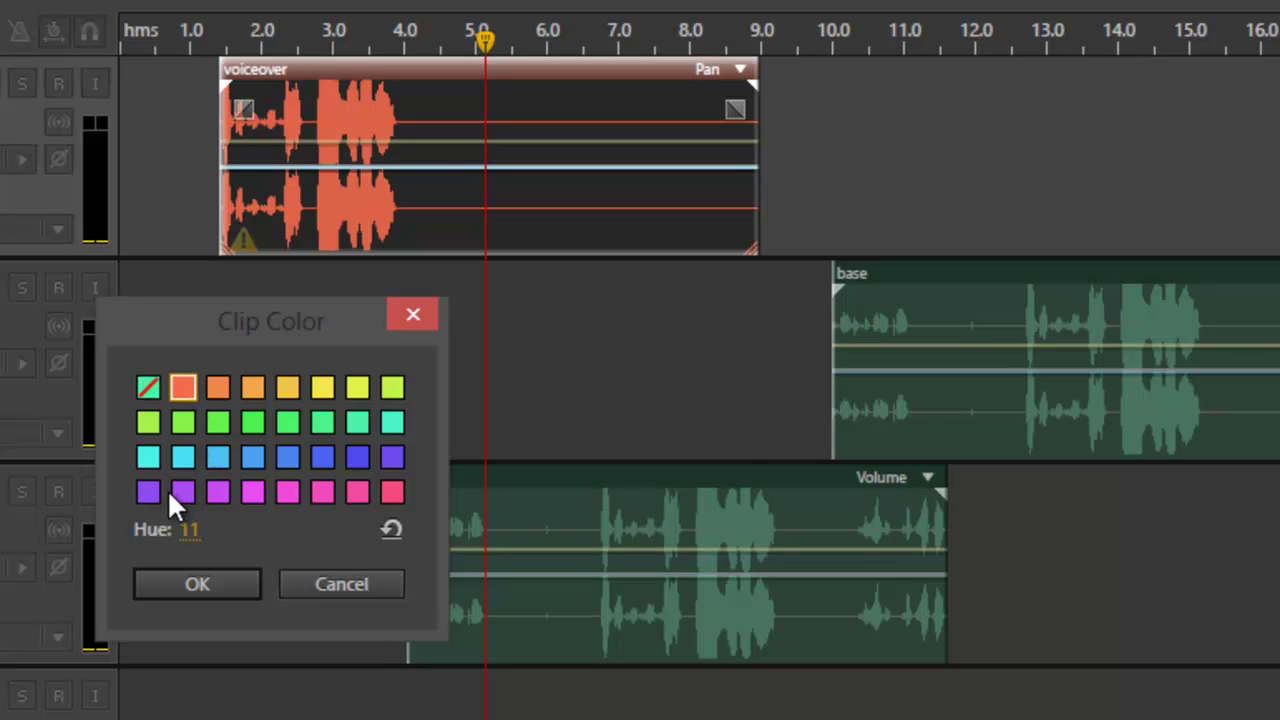
{"action": "left_click_drag", "start_coordinate": [248, 335], "coordinate": [73, 300]}
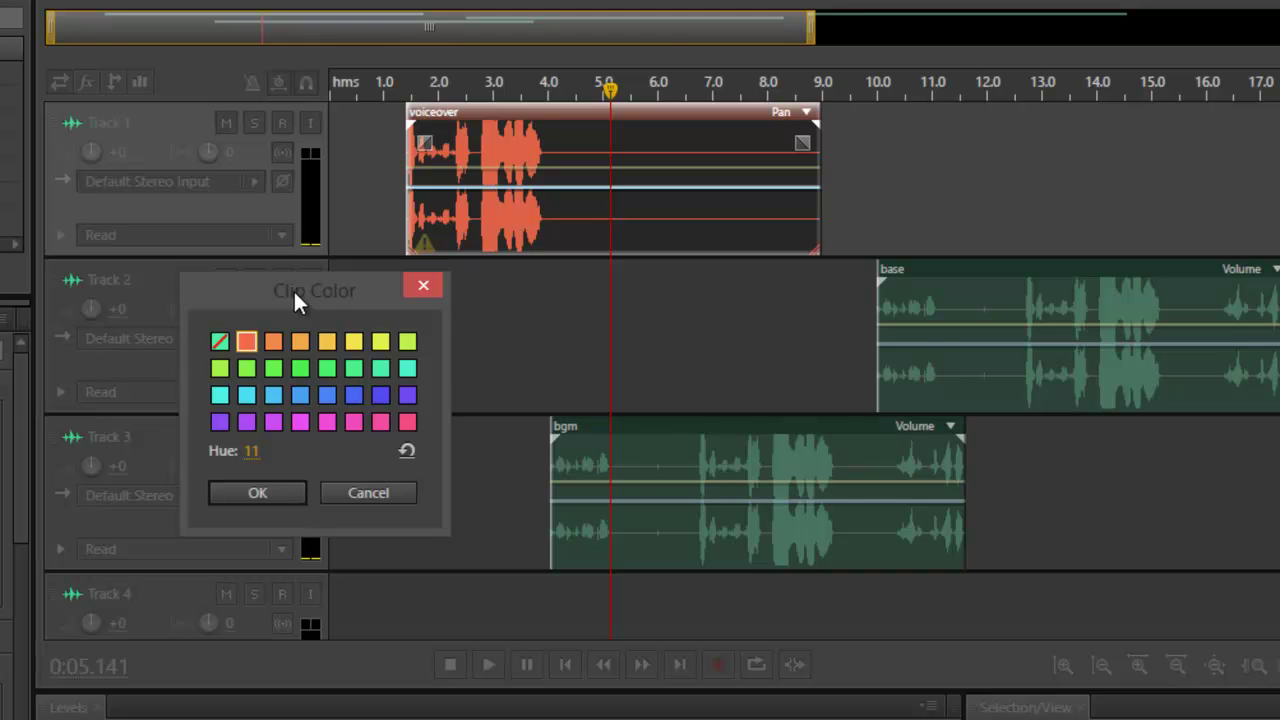
{"action": "left_click", "coordinate": [257, 493]}
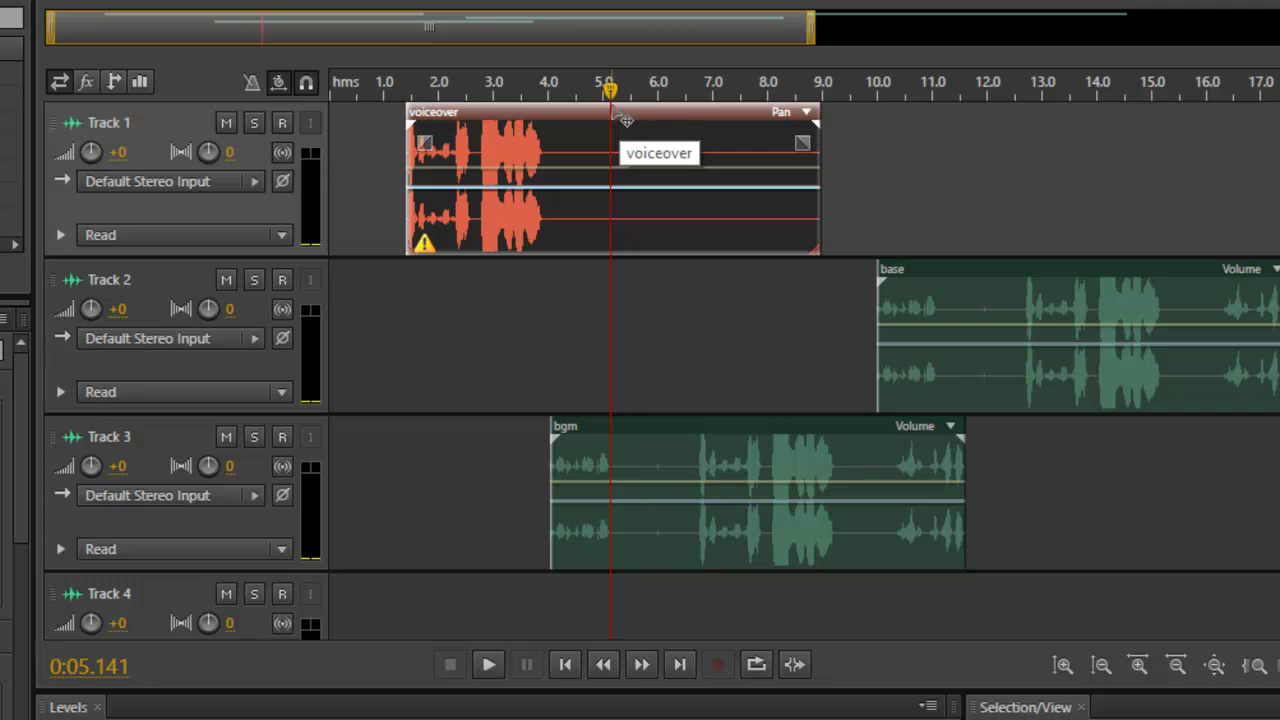
Give the bgm clip on Track 3 the same orange-red colour (hue 11).
{"action": "left_click", "coordinate": [1000, 314]}
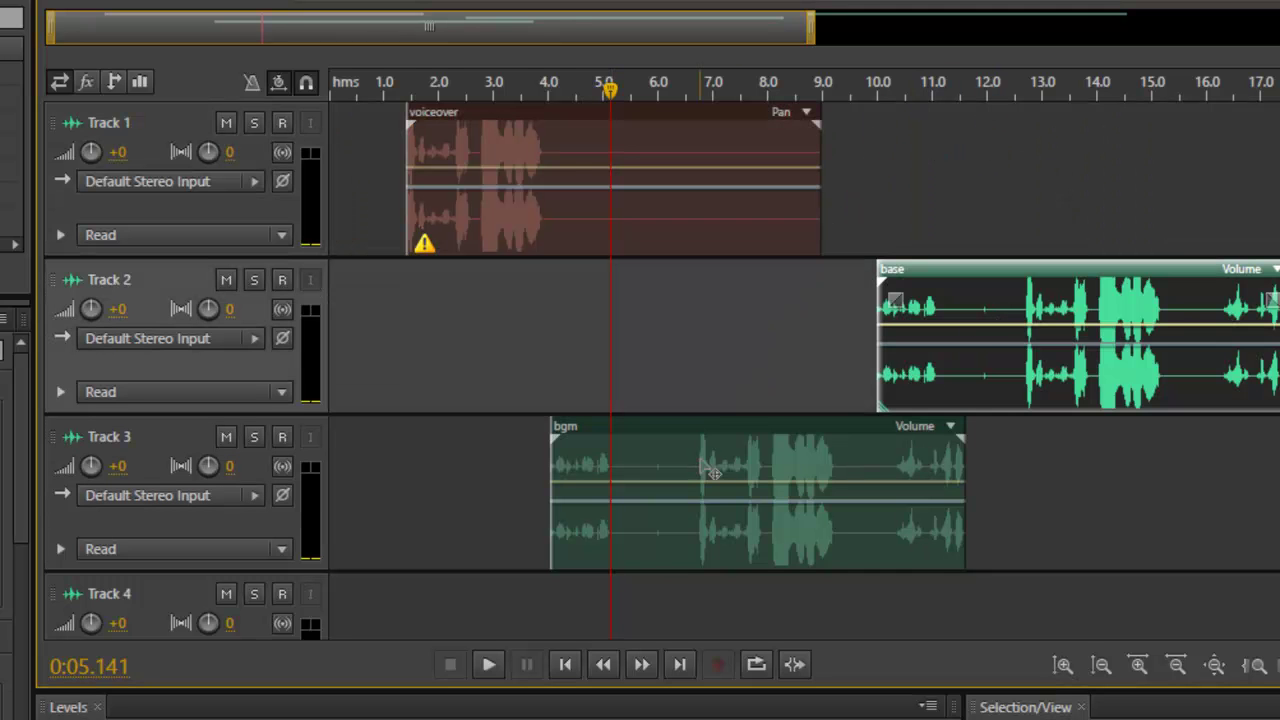
{"action": "left_click_drag", "start_coordinate": [613, 92], "coordinate": [667, 90]}
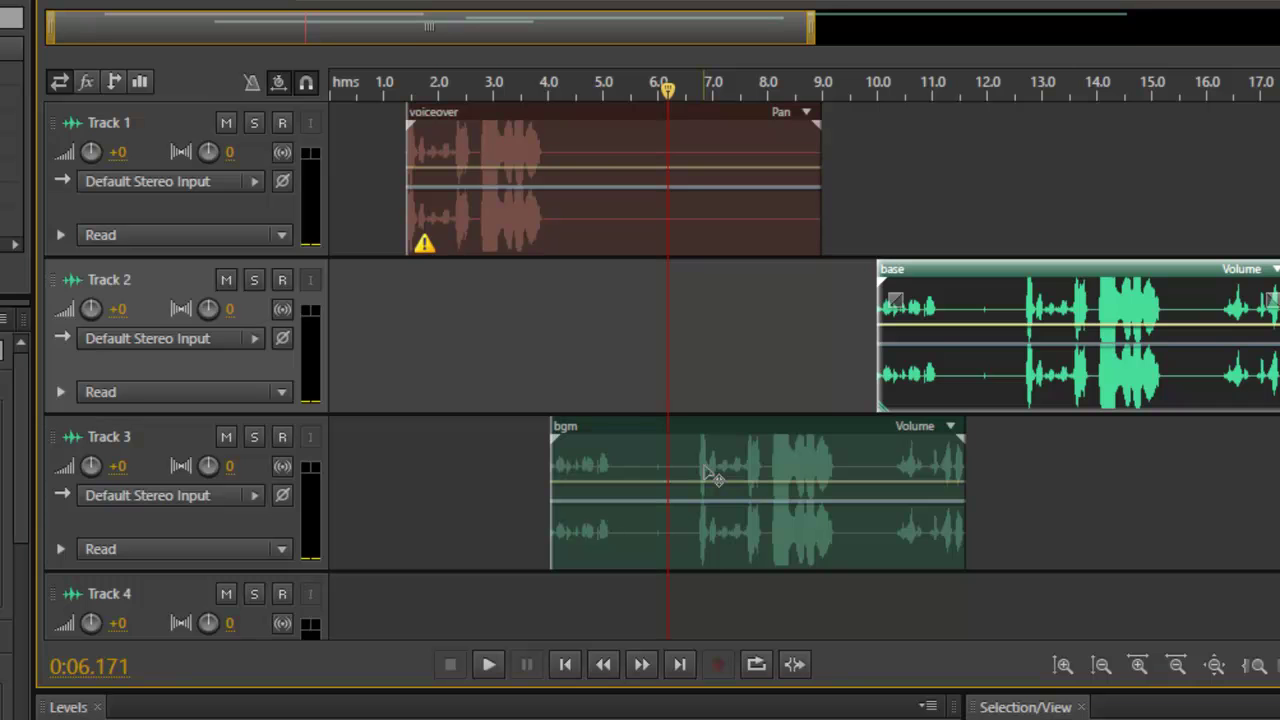
{"action": "right_click", "coordinate": [776, 505]}
{"action": "right_click", "coordinate": [709, 442]}
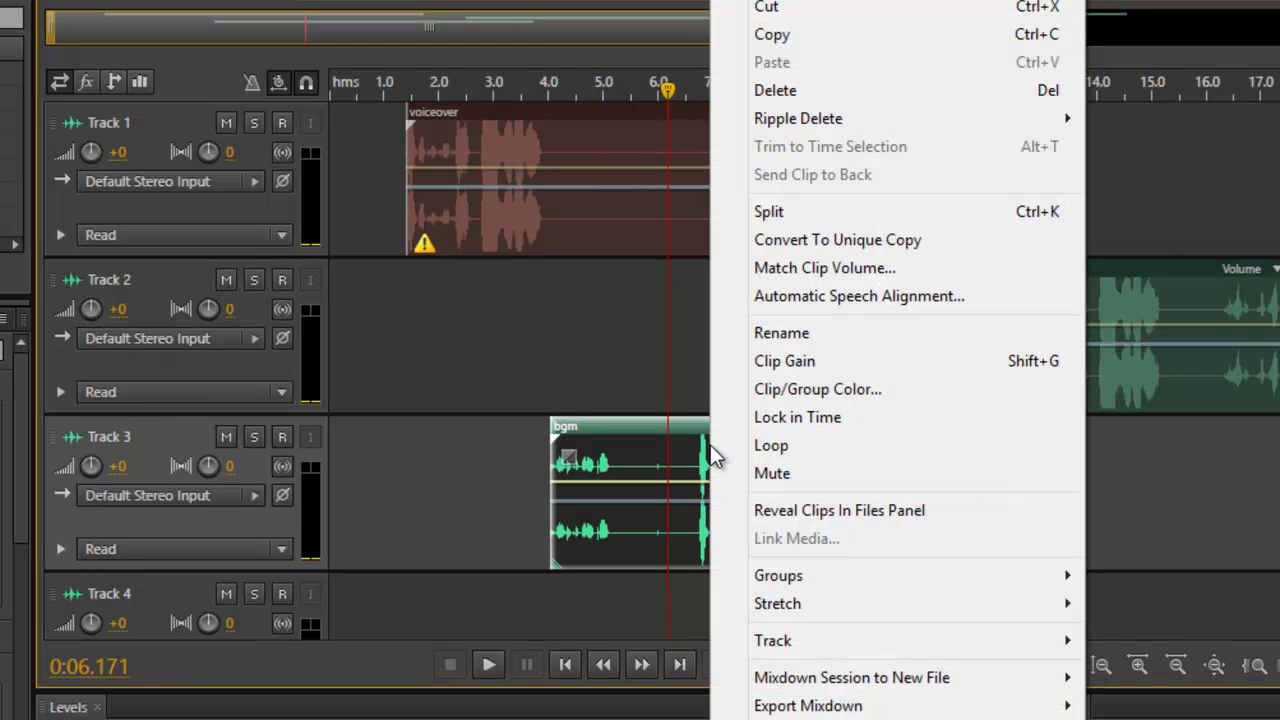
{"action": "left_click", "coordinate": [801, 395]}
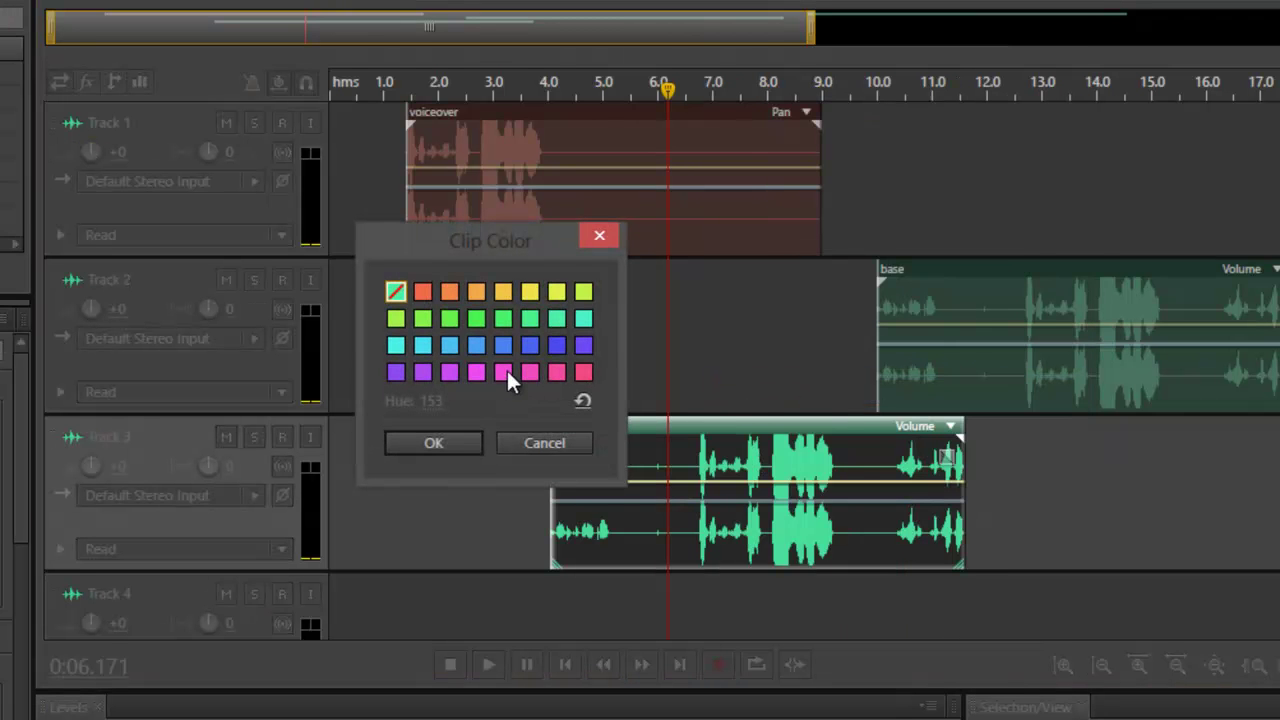
{"action": "left_click", "coordinate": [423, 292]}
{"action": "left_click", "coordinate": [474, 444]}
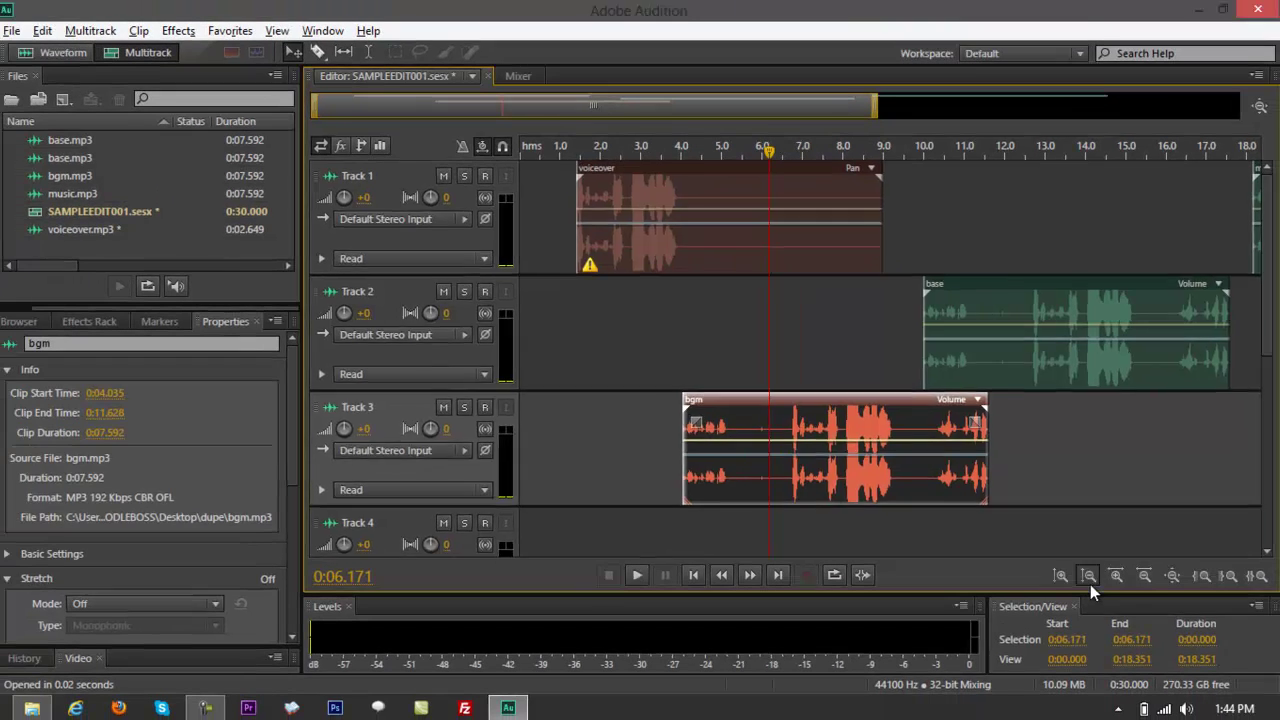
Zoom out to show the full 30 seconds and enlarge the tracks to show full waveforms.
{"action": "left_click", "coordinate": [1097, 643]}
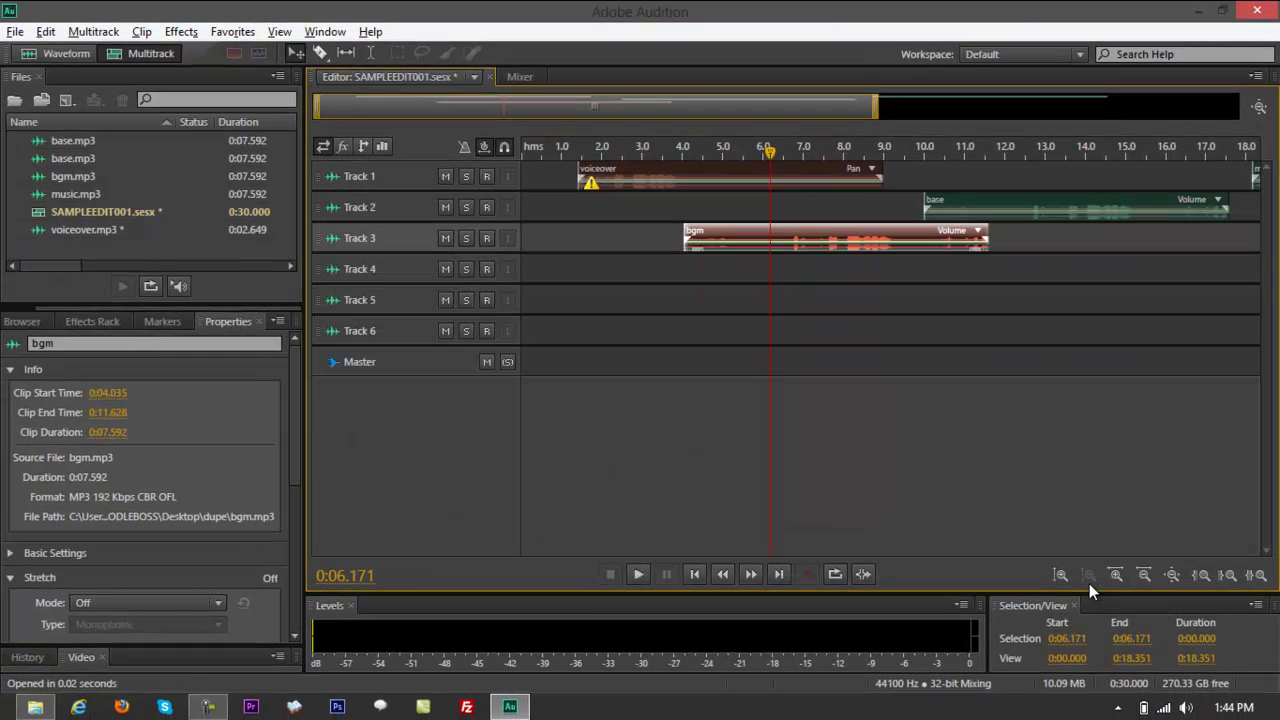
{"action": "left_click", "coordinate": [1141, 576]}
{"action": "left_click", "coordinate": [1141, 576]}
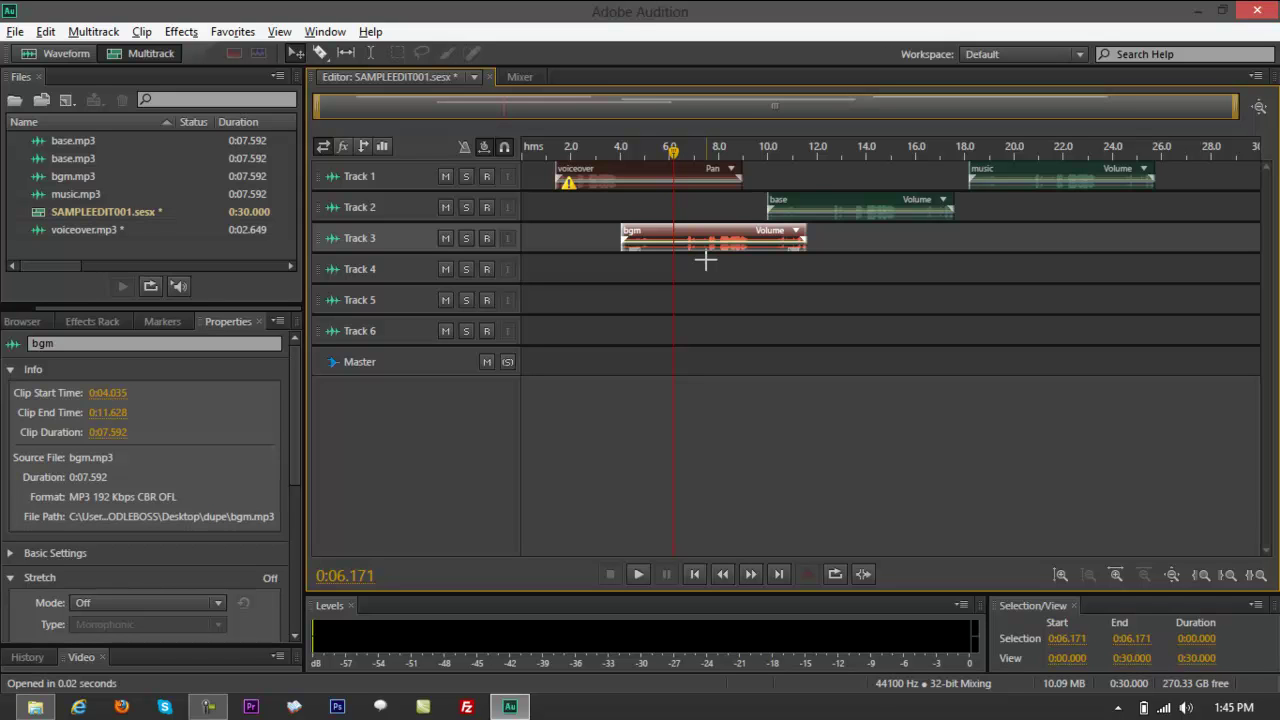
{"action": "left_click", "coordinate": [1057, 582]}
{"action": "left_click", "coordinate": [1057, 582]}
{"action": "left_click", "coordinate": [1056, 584]}
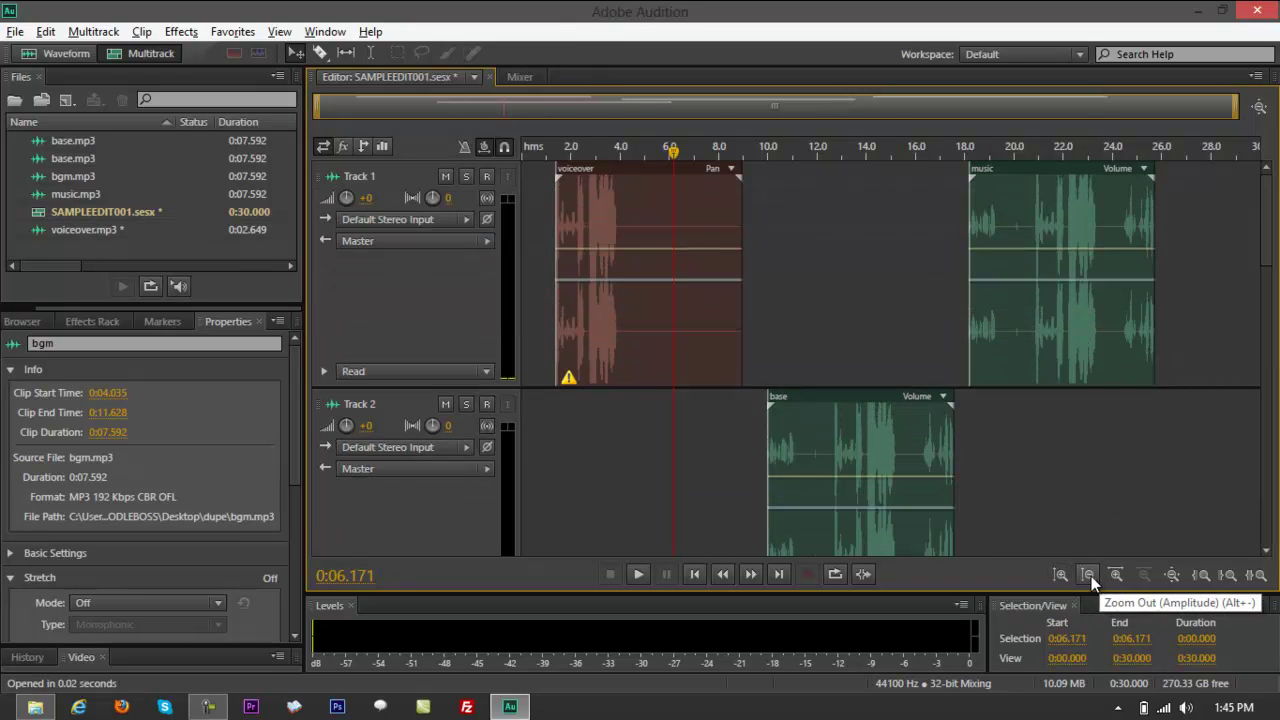
Colour the base clip on Track 2 yellow (hue 66).
{"action": "left_click", "coordinate": [1088, 578]}
{"action": "right_click", "coordinate": [848, 340]}
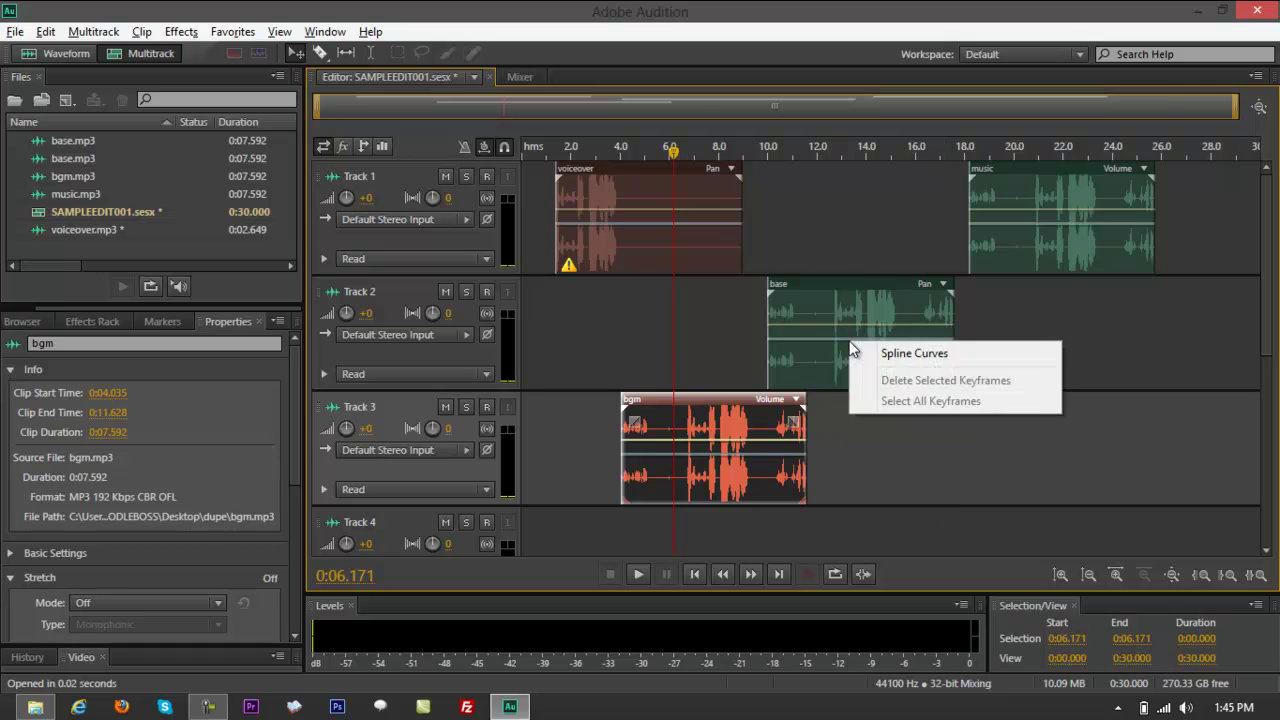
{"action": "right_click", "coordinate": [892, 301]}
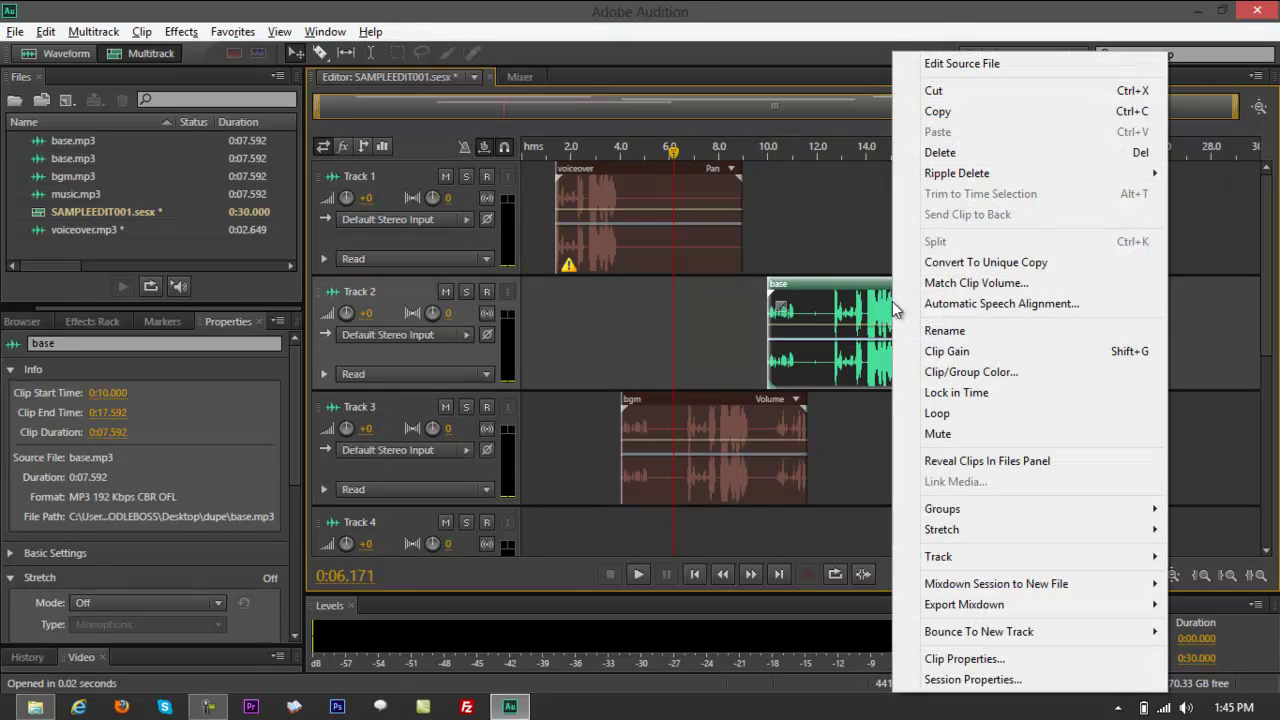
{"action": "left_click", "coordinate": [952, 383]}
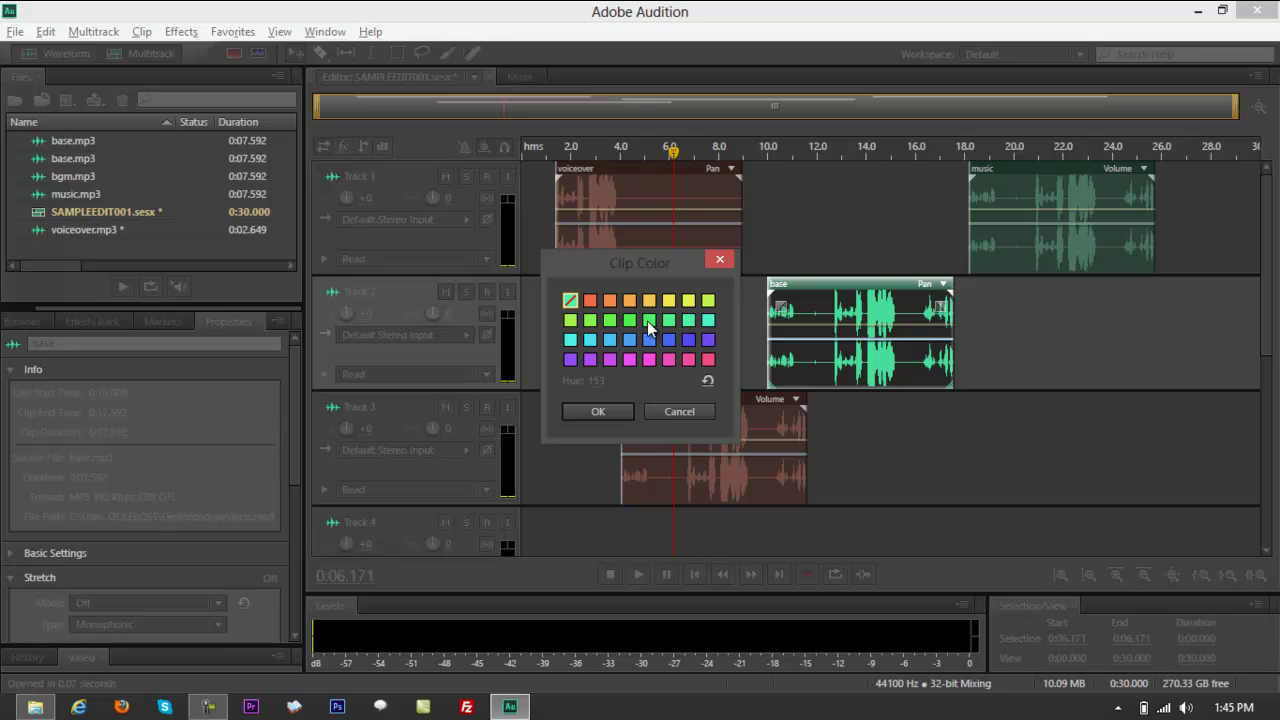
{"action": "left_click", "coordinate": [688, 303]}
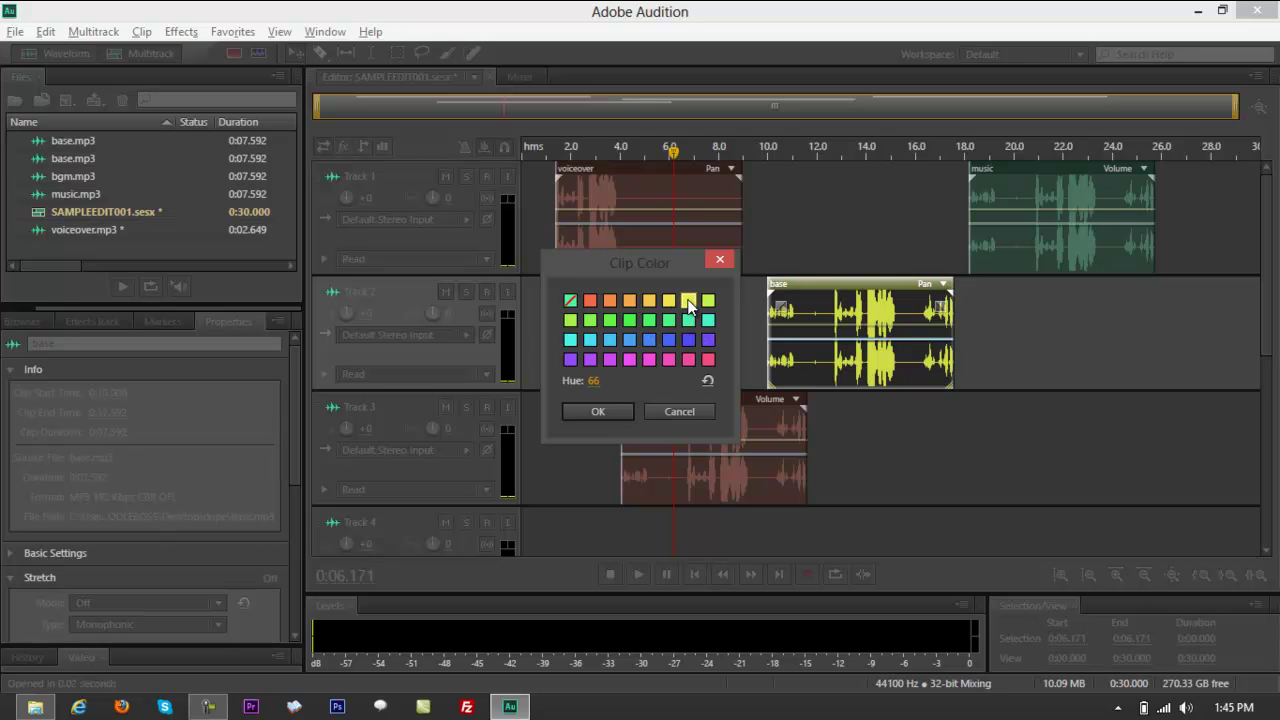
{"action": "left_click", "coordinate": [598, 412]}
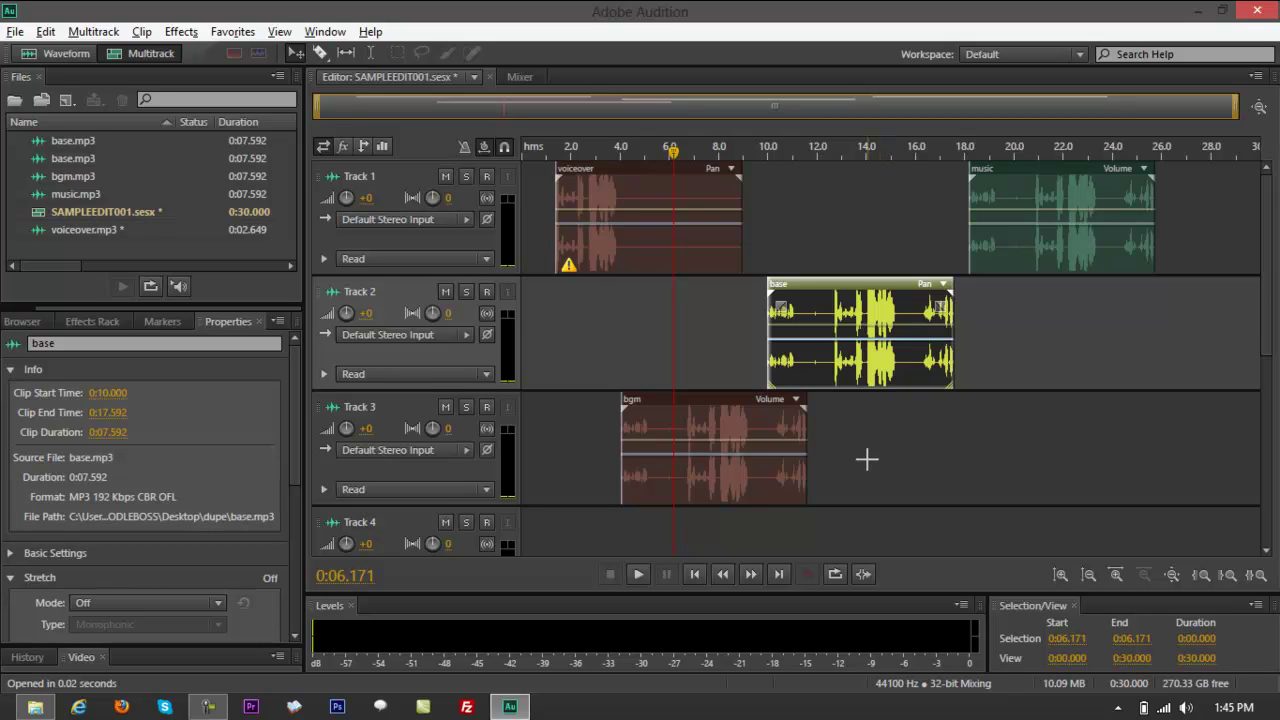
Play and stop the session, then deselect the base clip.
{"action": "key", "text": "space"}
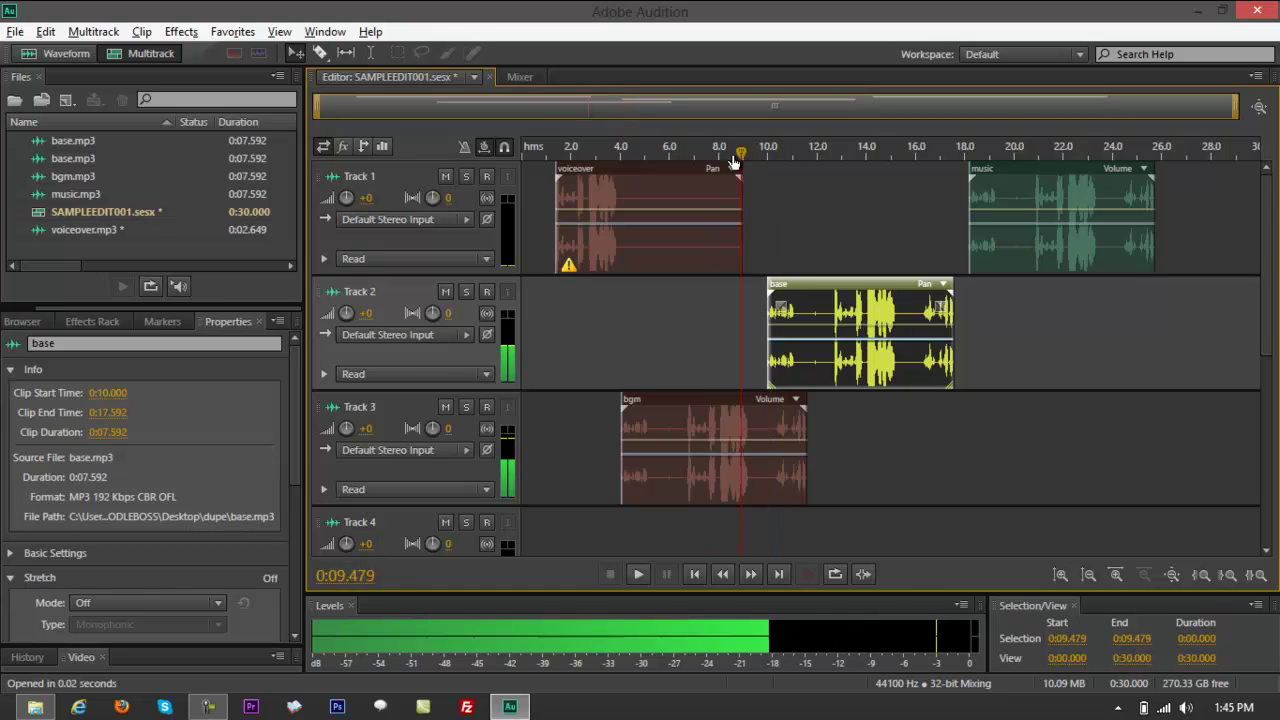
{"action": "key", "text": "space"}
{"action": "left_click", "coordinate": [944, 441]}
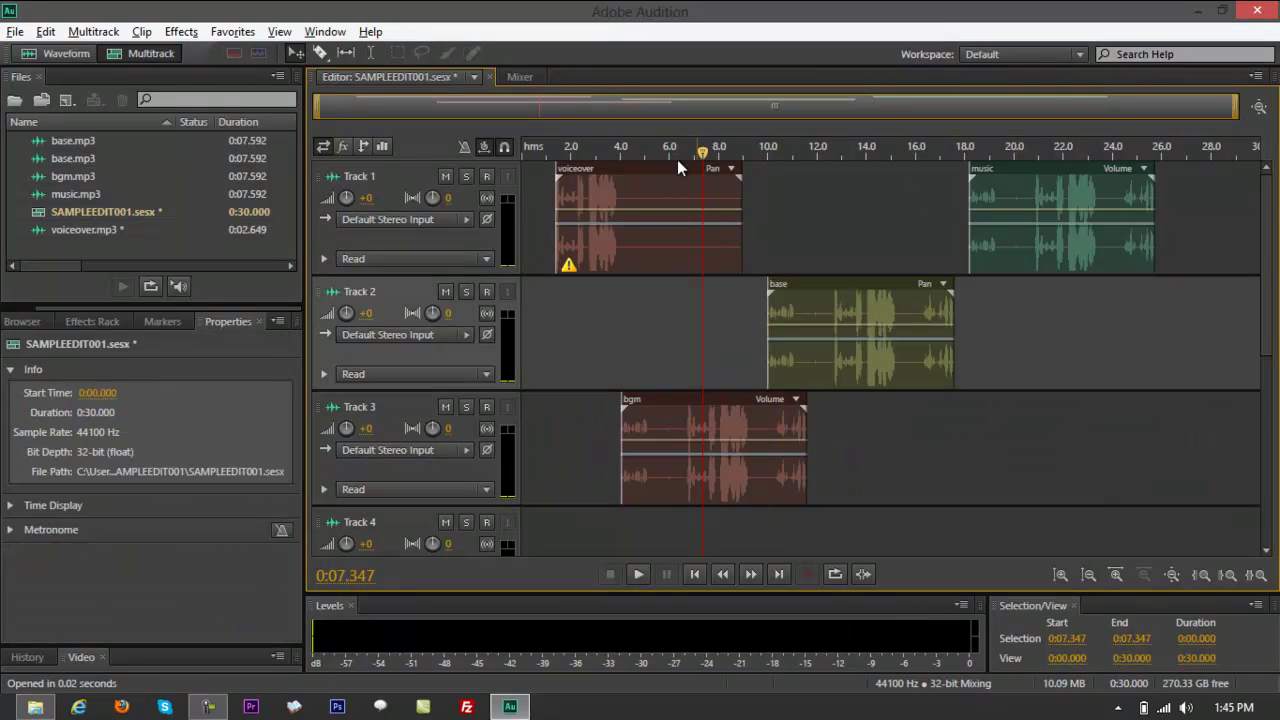
Scrub the playhead through the session to about 16 seconds and back.
{"action": "mouse_move", "coordinate": [697, 149]}
{"action": "left_mouse_down"}
{"action": "mouse_move", "coordinate": [743, 152]}
{"action": "mouse_move", "coordinate": [676, 153]}
{"action": "mouse_move", "coordinate": [891, 154]}
{"action": "mouse_move", "coordinate": [680, 150]}
{"action": "mouse_move", "coordinate": [826, 147]}
{"action": "mouse_move", "coordinate": [690, 149]}
{"action": "mouse_move", "coordinate": [709, 152]}
{"action": "left_mouse_up"}
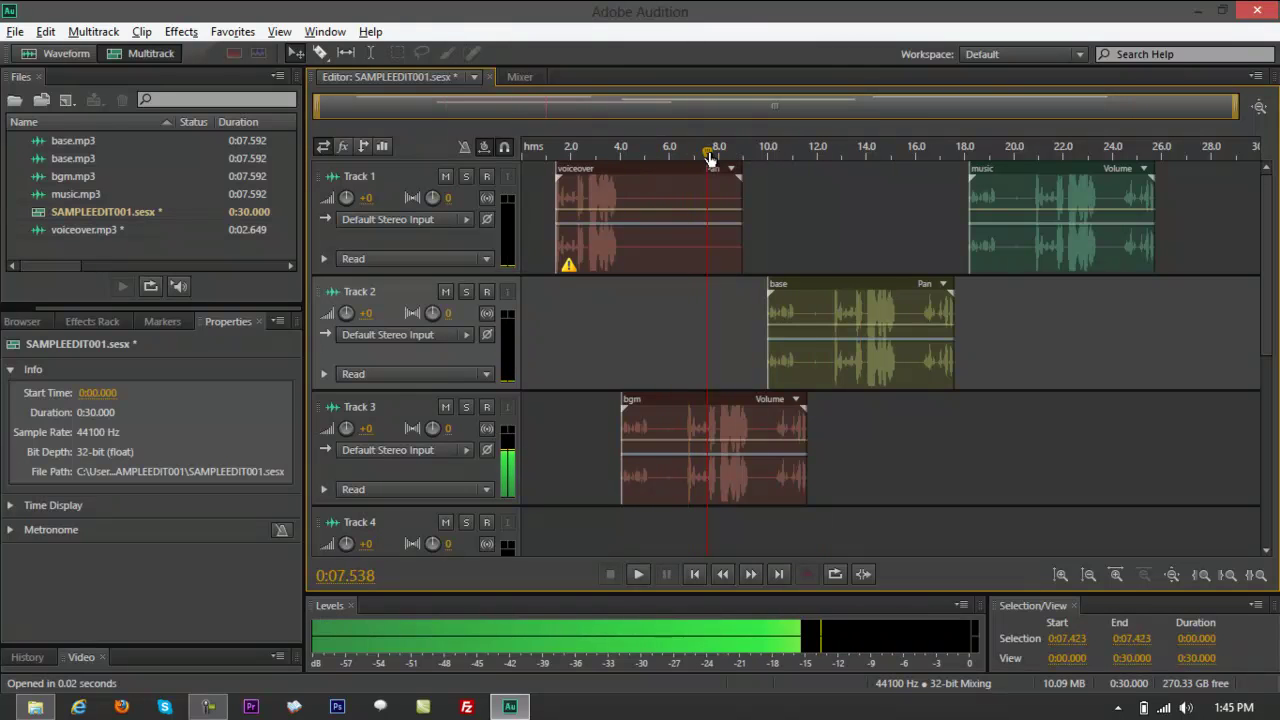
{"action": "left_click", "coordinate": [1068, 200]}
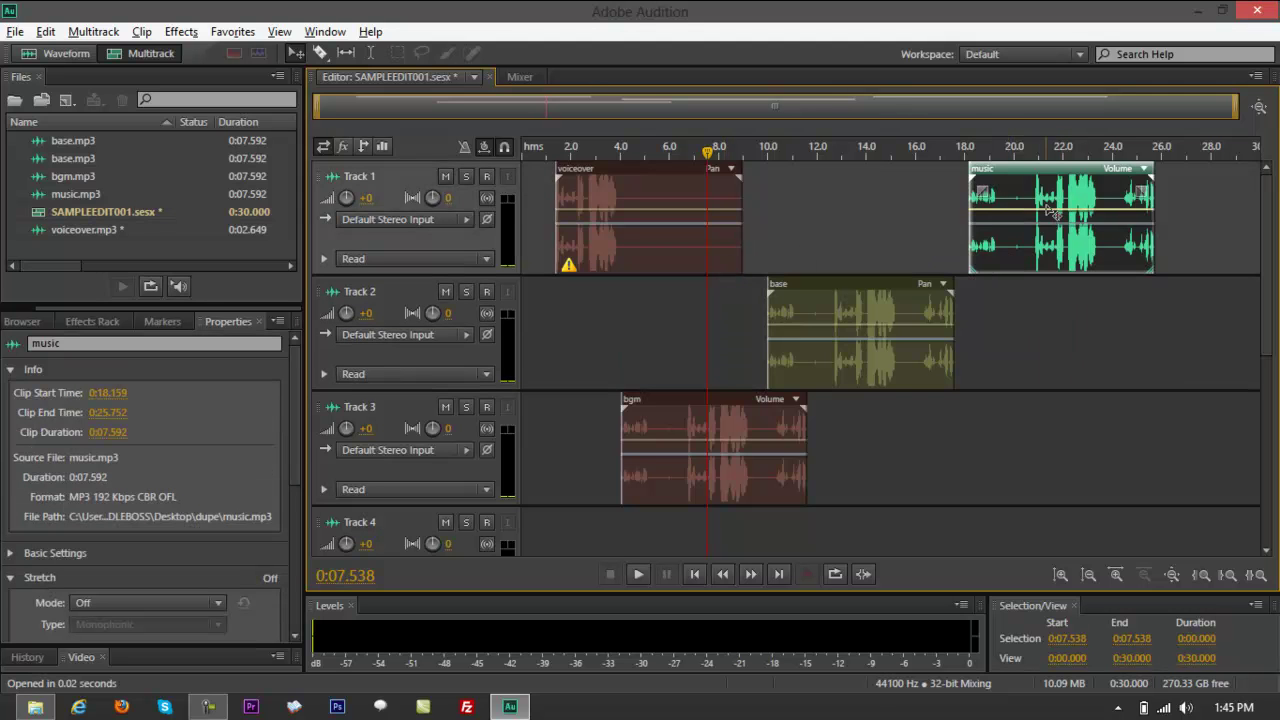
{"action": "left_click_drag", "start_coordinate": [708, 151], "coordinate": [917, 166]}
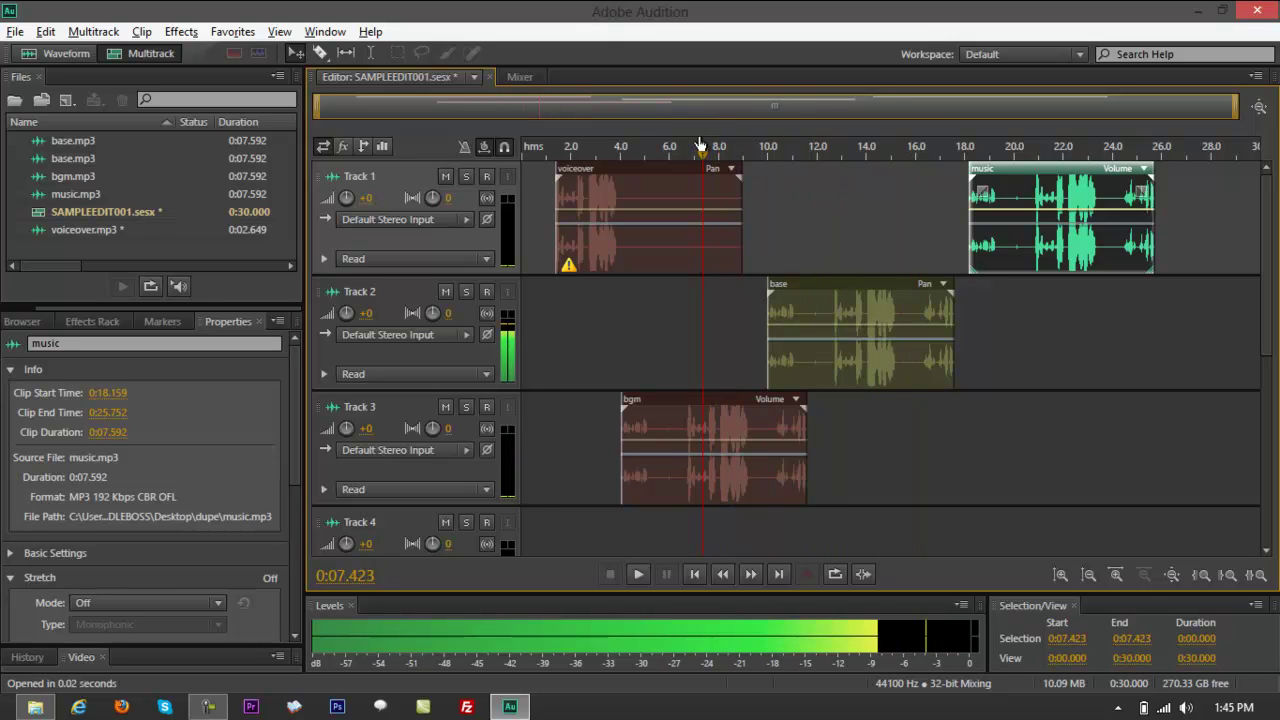
{"action": "left_click", "coordinate": [856, 150]}
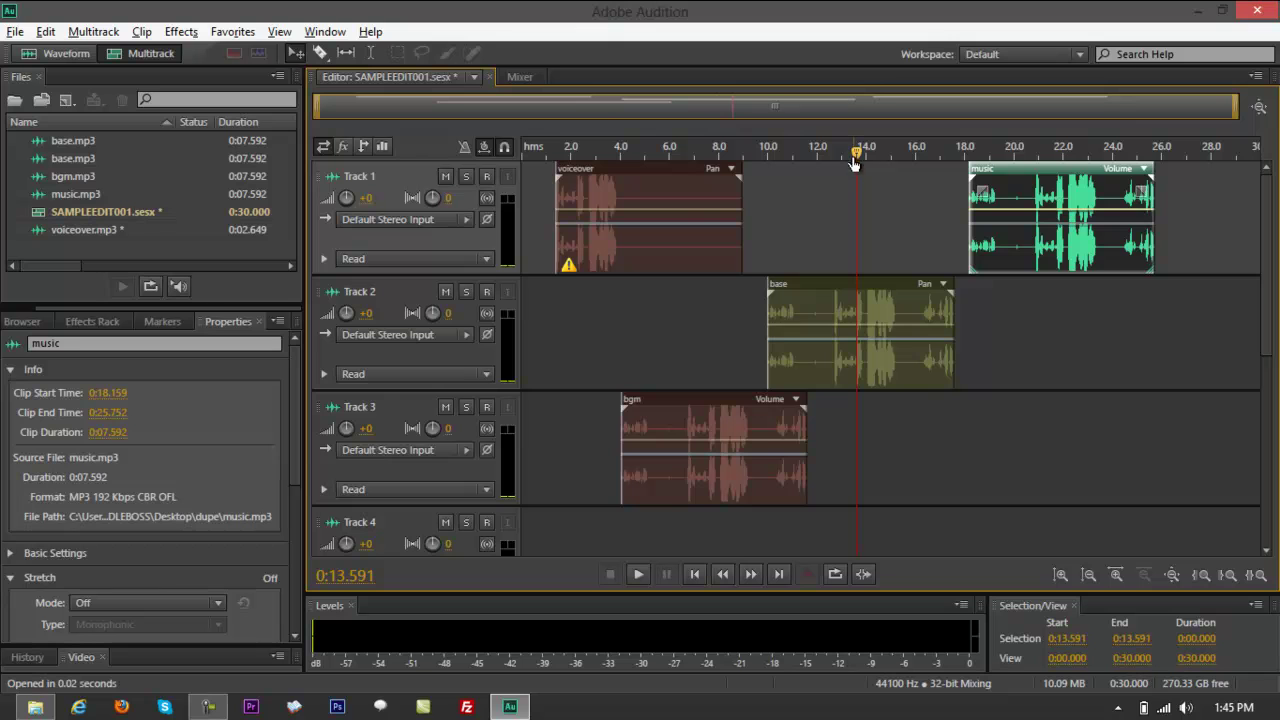
{"action": "left_click_drag", "start_coordinate": [856, 152], "coordinate": [708, 152]}
Select the voiceover, base and bgm clips by clicking them one by one.
{"action": "left_click", "coordinate": [738, 229]}
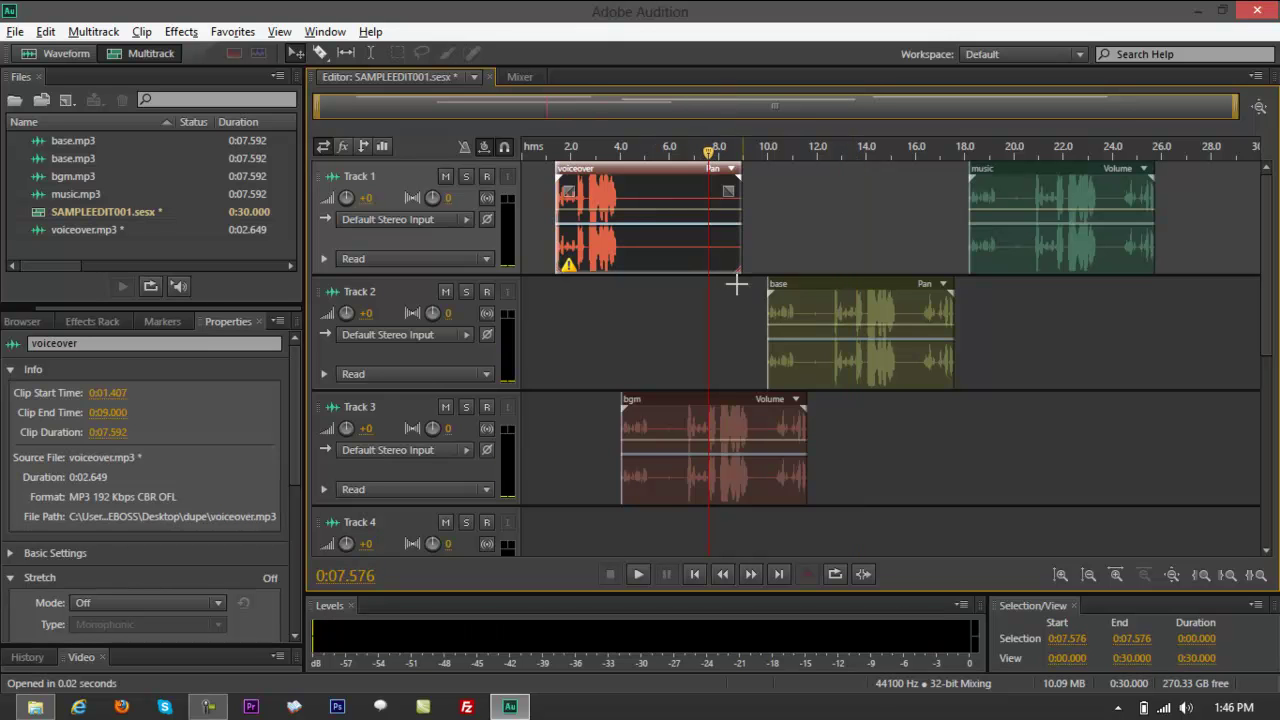
{"action": "left_click", "coordinate": [852, 313]}
{"action": "left_click", "coordinate": [590, 192]}
{"action": "left_click", "coordinate": [869, 311], "text": "ctrl"}
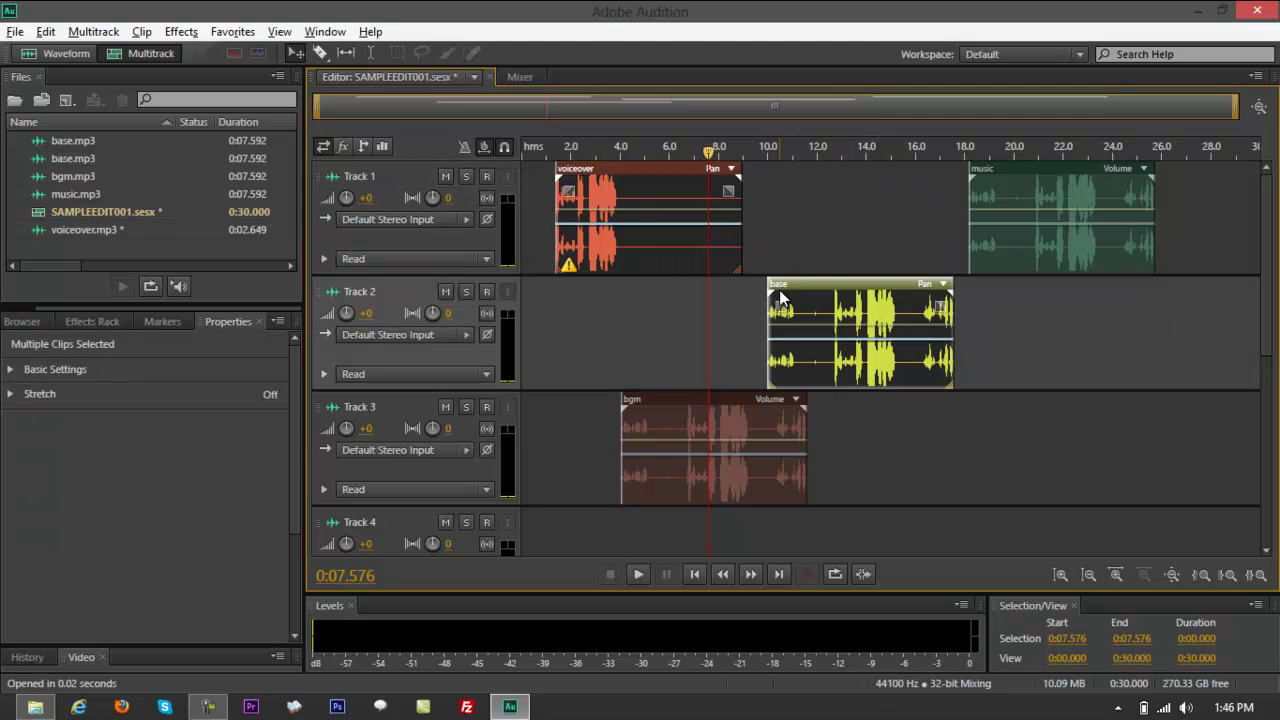
{"action": "left_click", "coordinate": [730, 414], "text": "ctrl"}
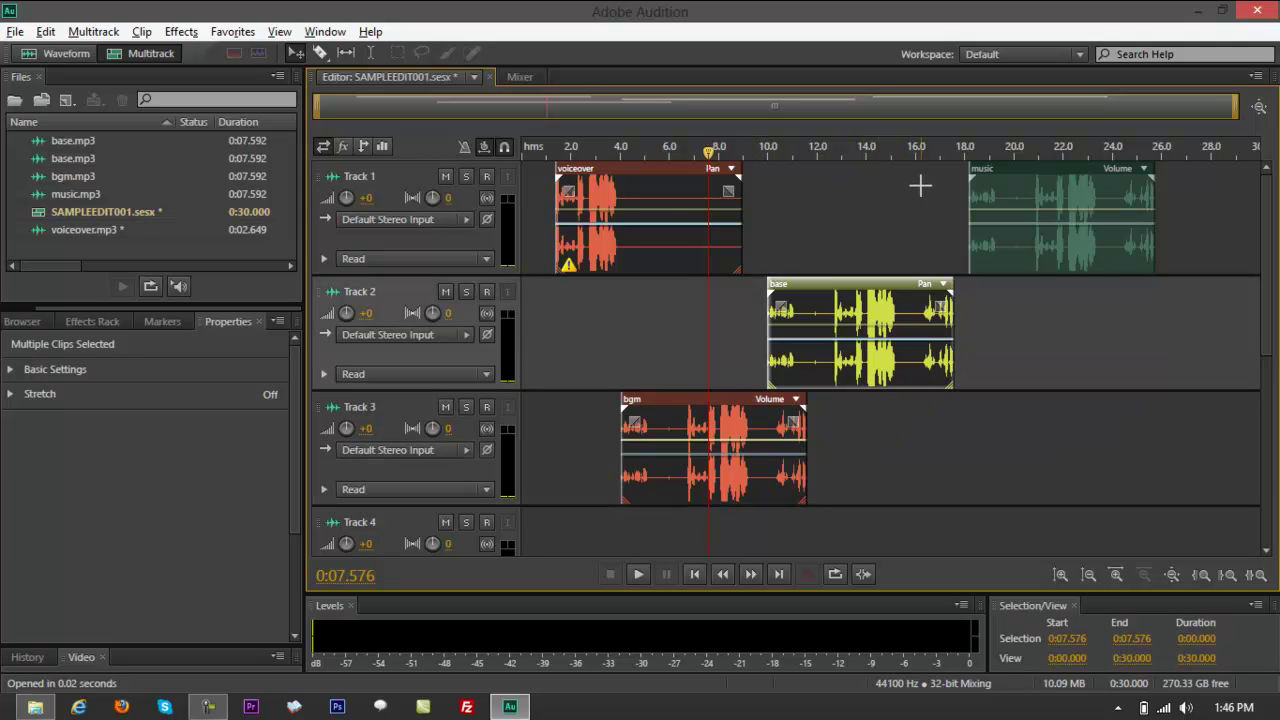
Clear the selection, scrub again, and marquee-select the three clips together.
{"action": "left_click_drag", "start_coordinate": [920, 184], "coordinate": [852, 242]}
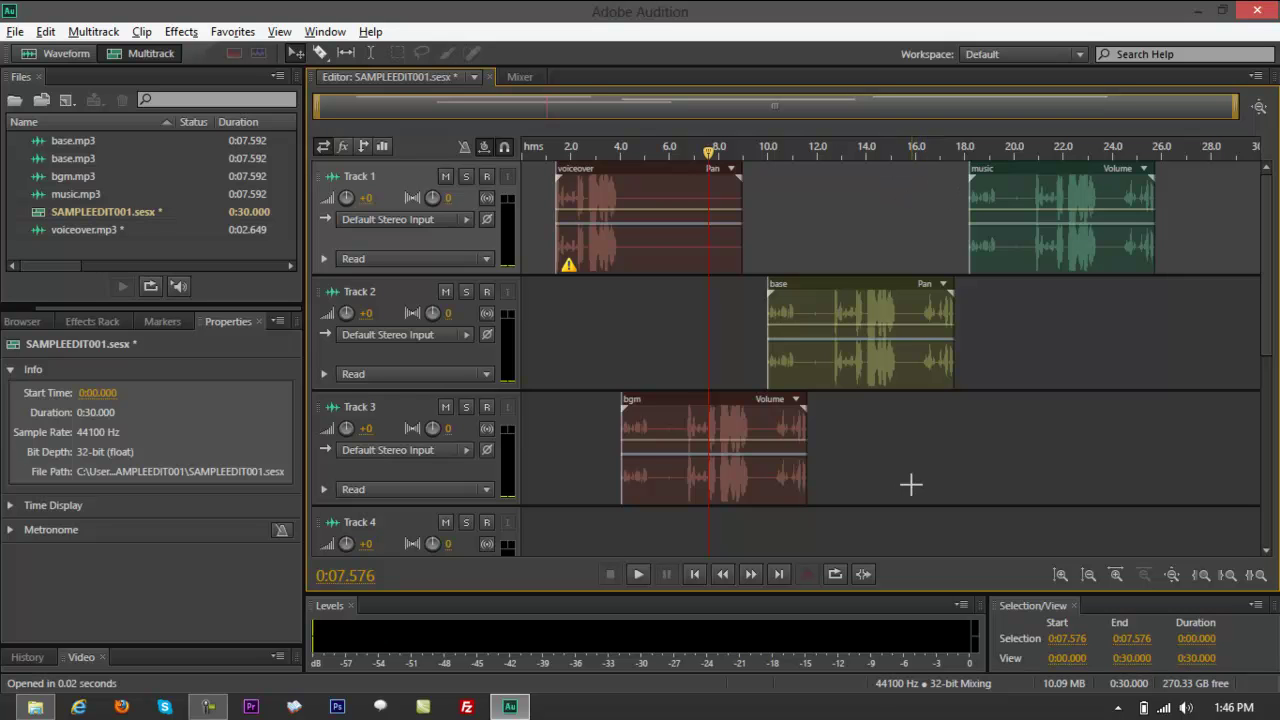
{"action": "left_click_drag", "start_coordinate": [890, 147], "coordinate": [669, 155]}
{"action": "left_click_drag", "start_coordinate": [906, 201], "coordinate": [594, 462]}
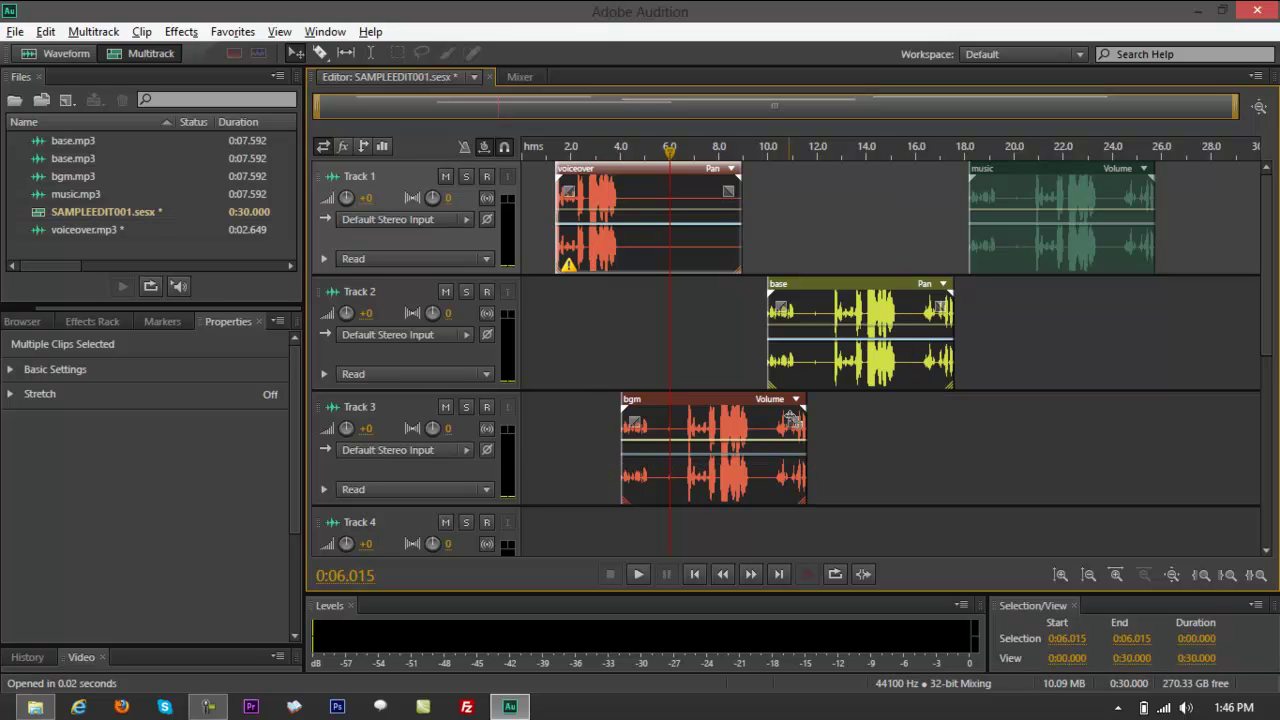
{"action": "left_click_drag", "start_coordinate": [879, 218], "coordinate": [583, 474]}
{"action": "right_click", "coordinate": [718, 253]}
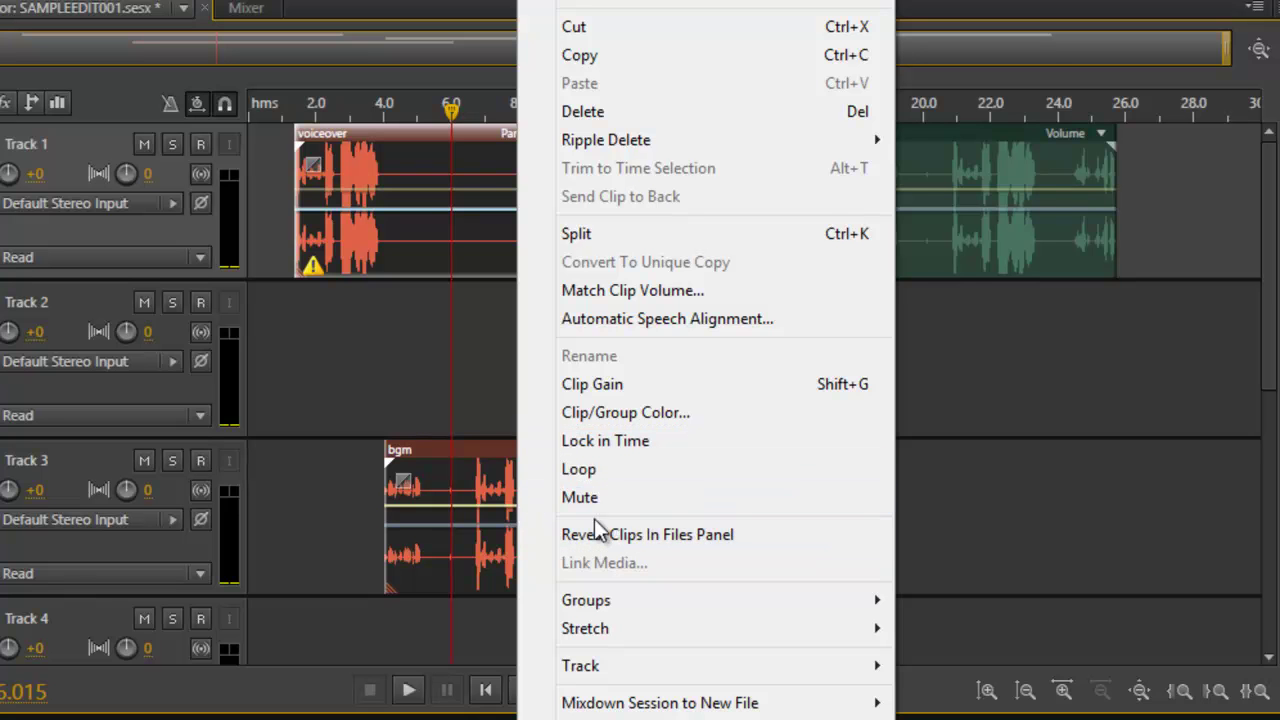
{"action": "mouse_move", "coordinate": [615, 601]}
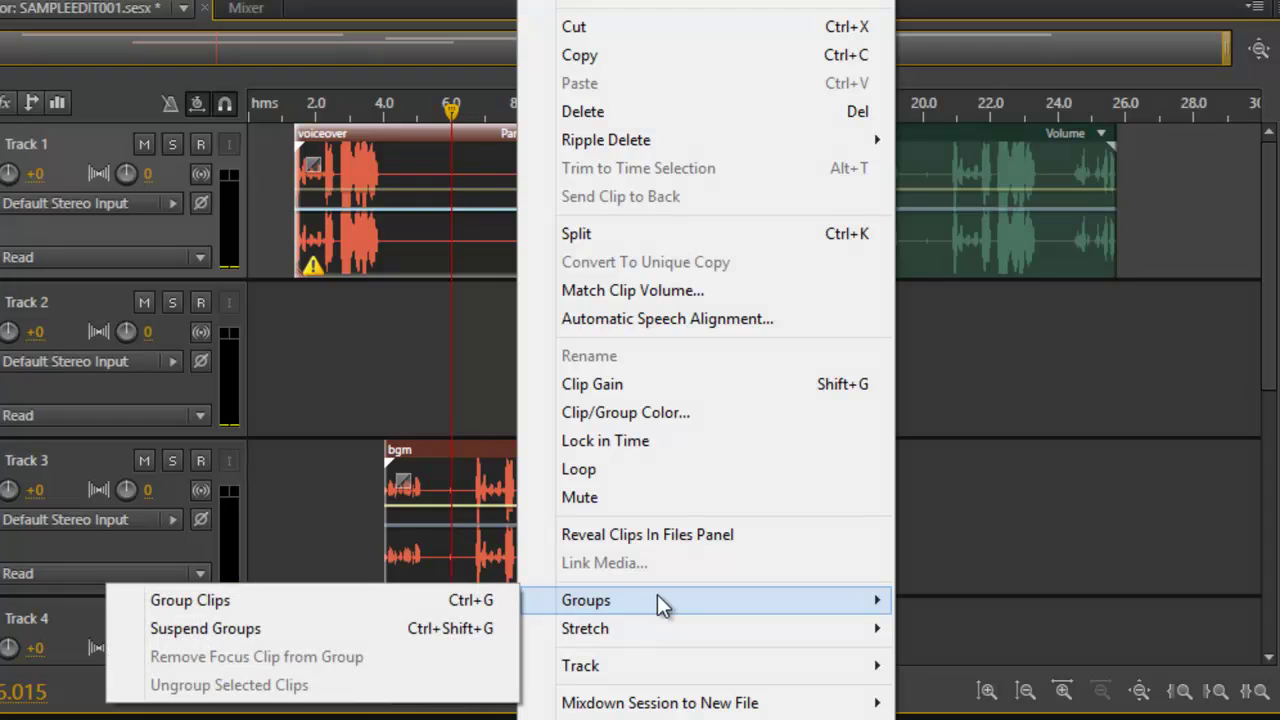
{"action": "left_click", "coordinate": [288, 603]}
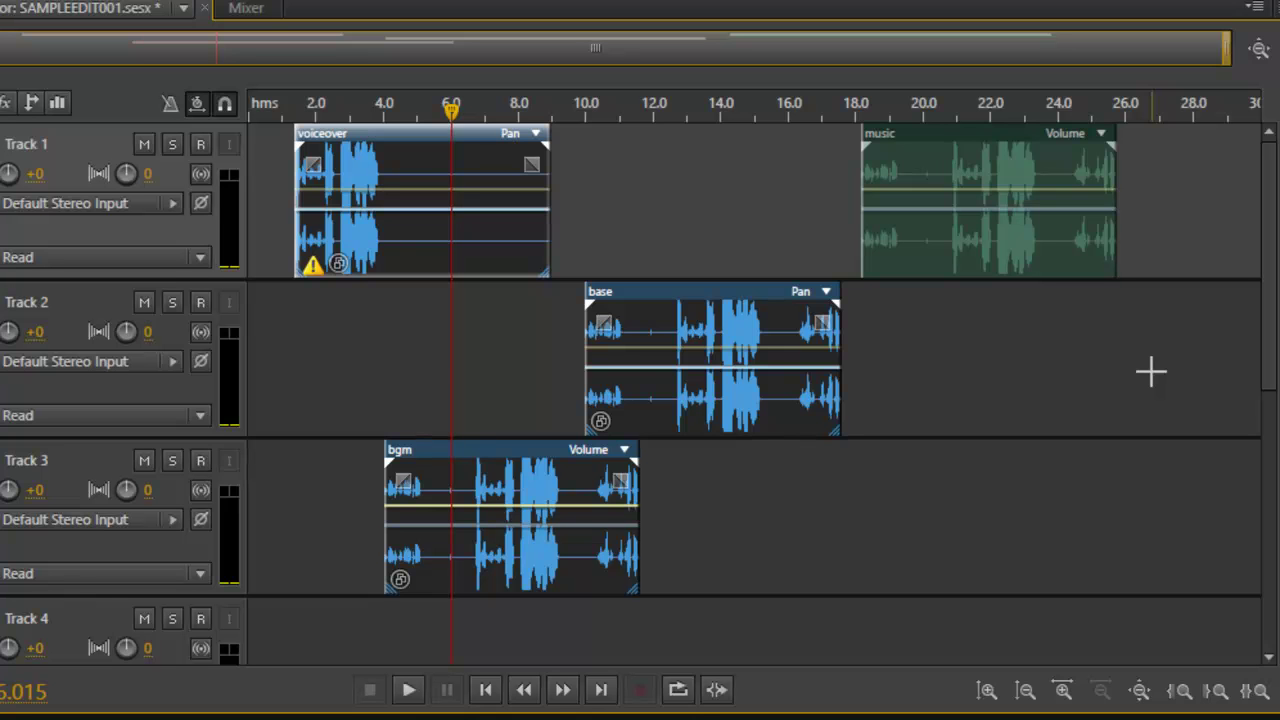
{"action": "key", "text": "ctrl+z"}
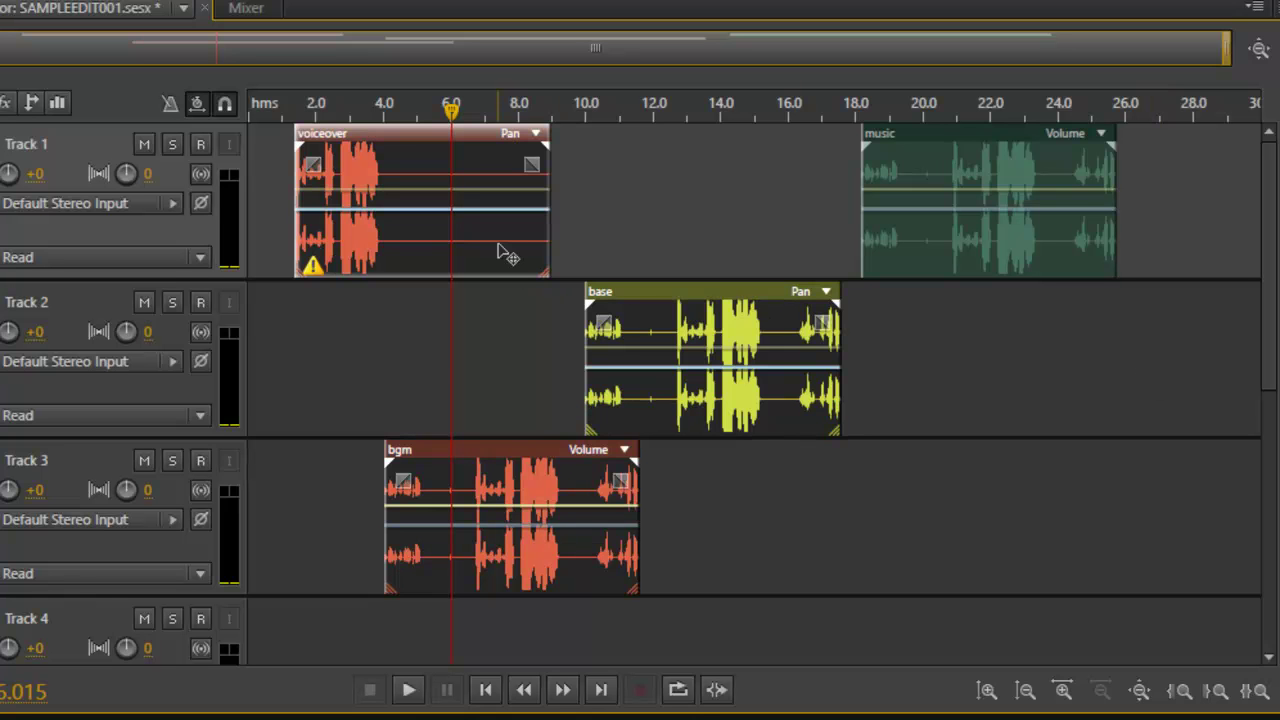
Marquee-select the voiceover, base and bgm clips and colour them green, hue 121.
{"action": "left_click", "coordinate": [757, 180]}
{"action": "left_click_drag", "start_coordinate": [774, 170], "coordinate": [258, 508]}
{"action": "right_click", "coordinate": [675, 292]}
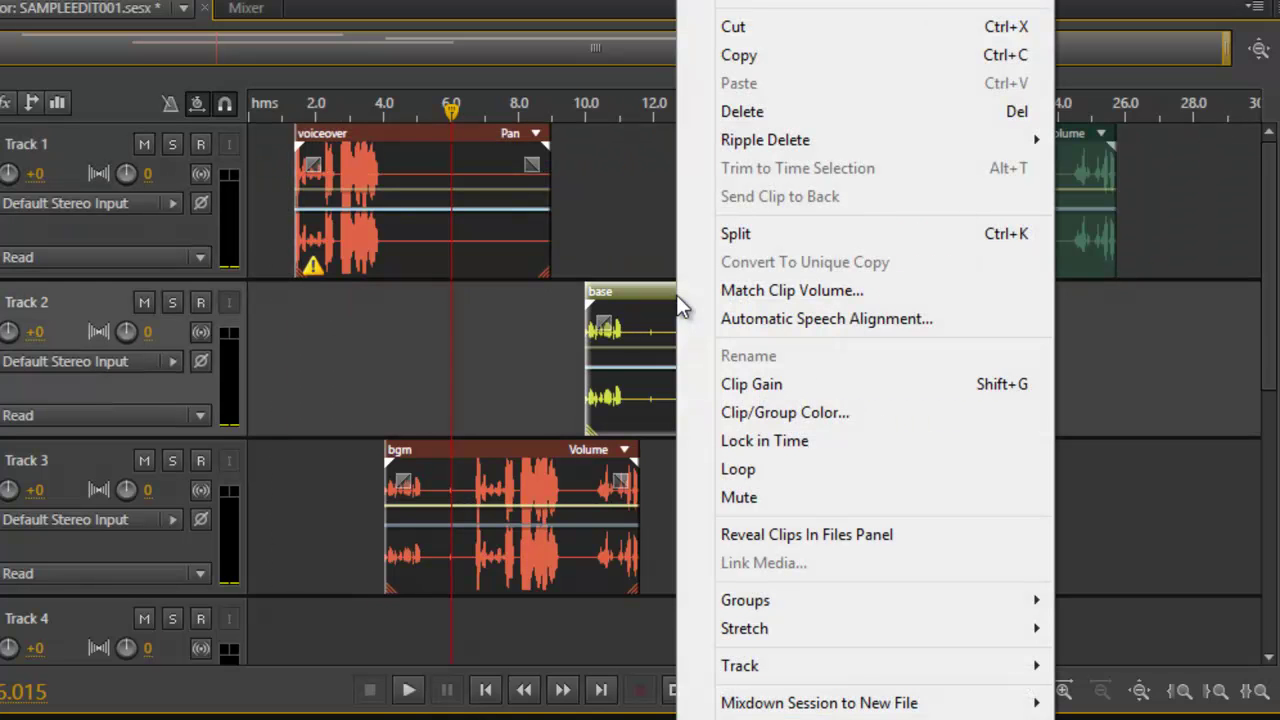
{"action": "left_click", "coordinate": [778, 413]}
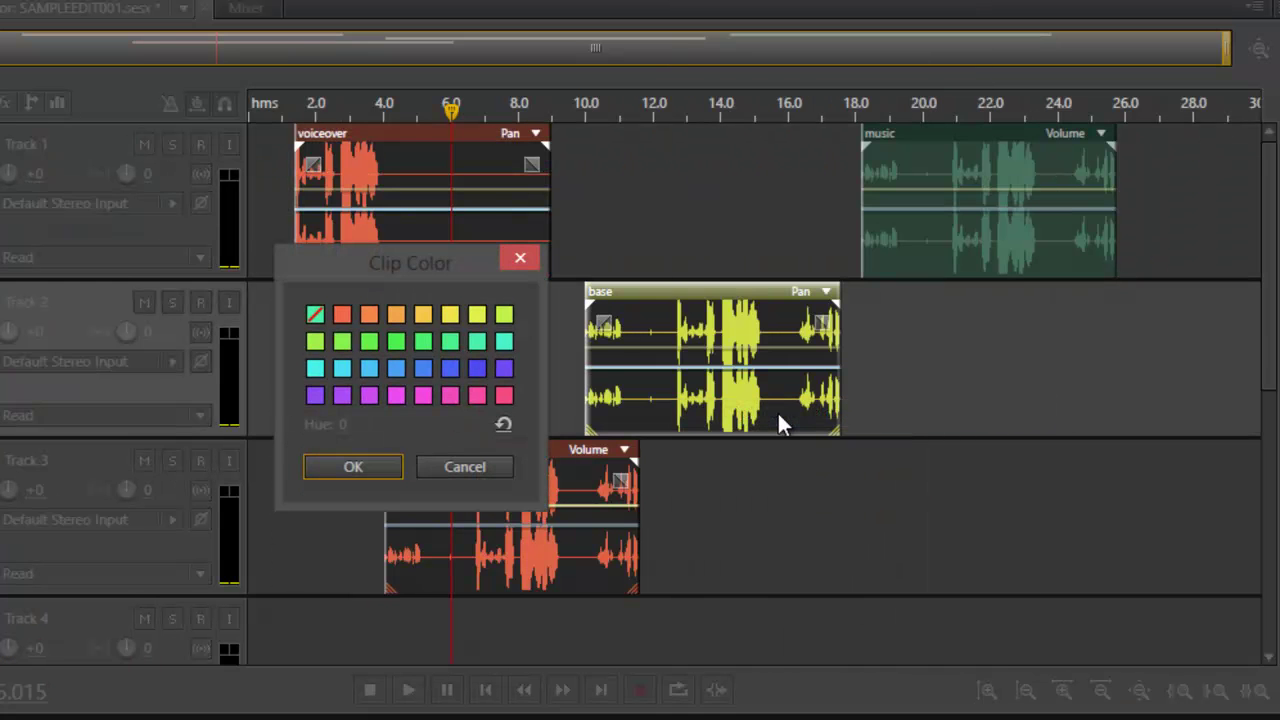
{"action": "left_click_drag", "start_coordinate": [368, 266], "coordinate": [997, 363]}
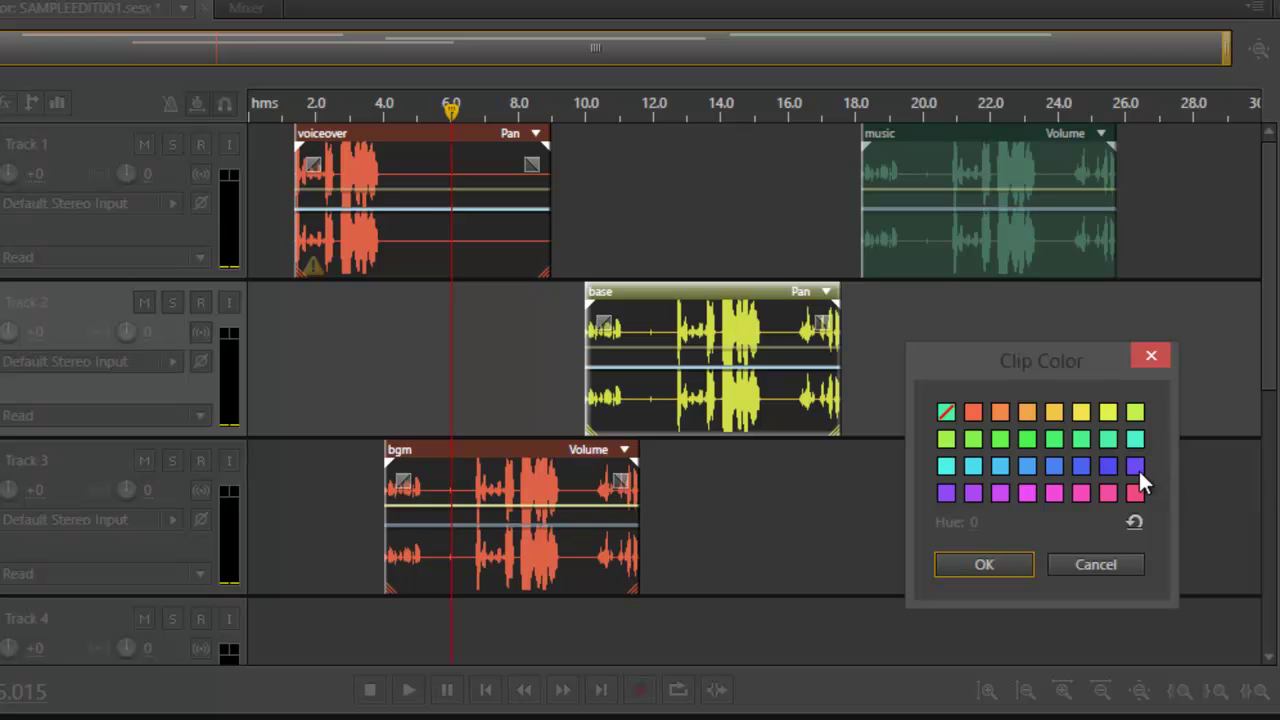
{"action": "left_click", "coordinate": [1027, 439]}
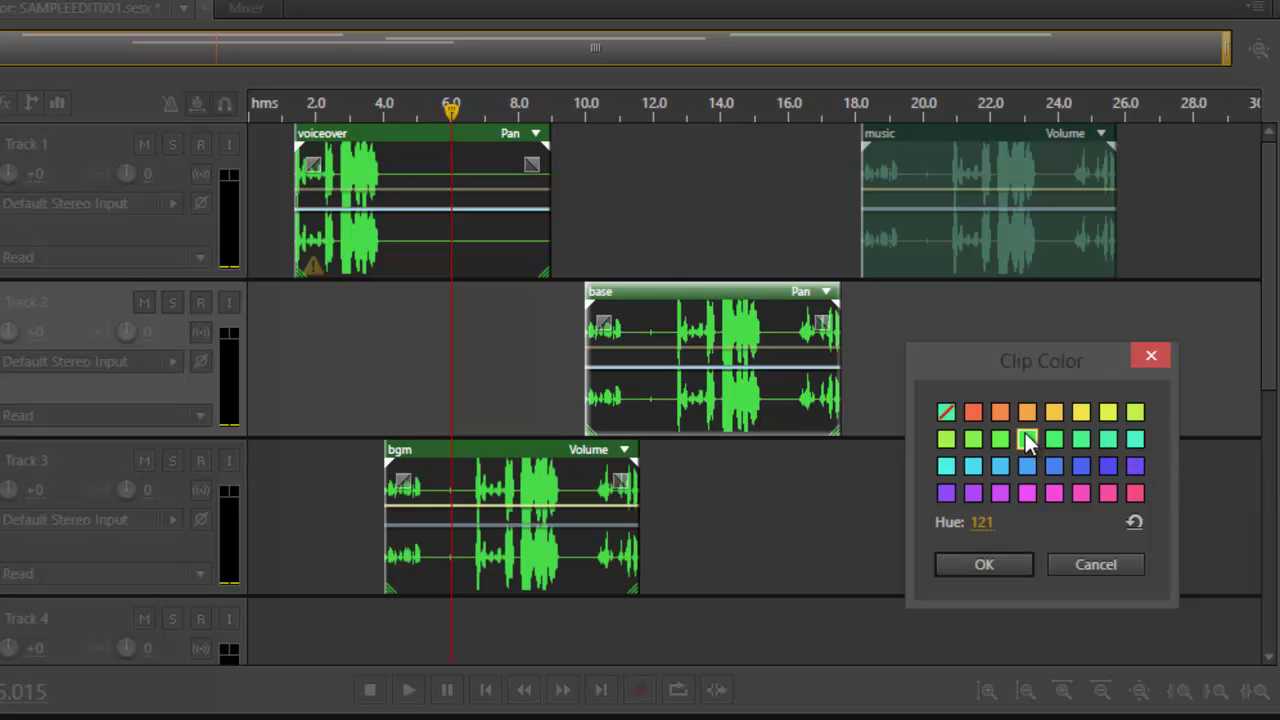
{"action": "left_click", "coordinate": [985, 566]}
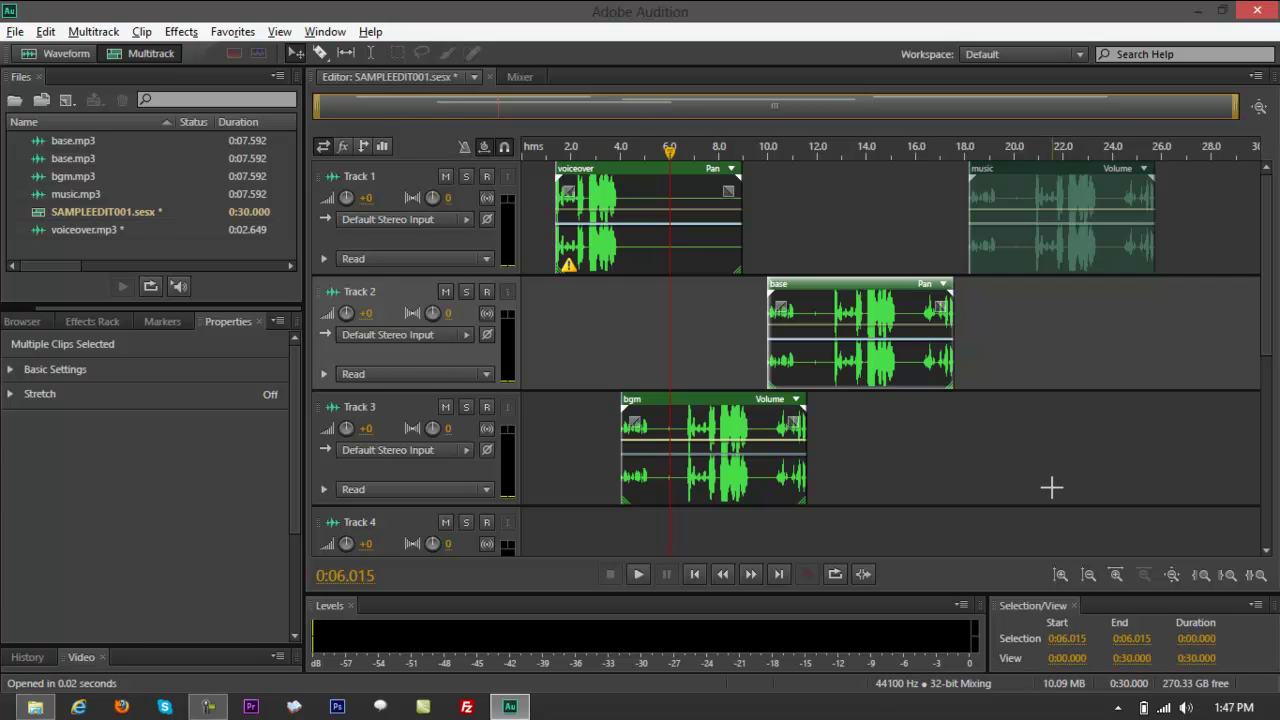
Group the voiceover, base and bgm clips as Group 02, then shrink tracks so all six fit.
{"action": "left_click", "coordinate": [1051, 487]}
{"action": "left_click_drag", "start_coordinate": [836, 196], "coordinate": [635, 433]}
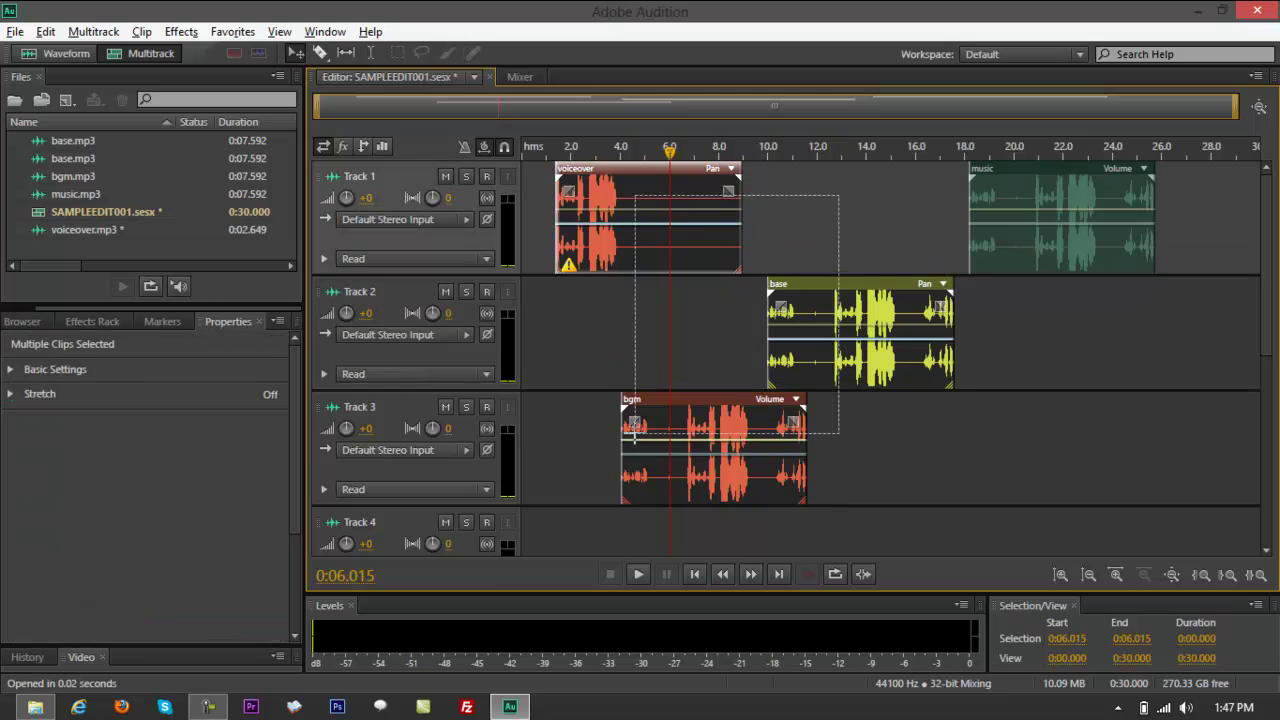
{"action": "right_click", "coordinate": [704, 236]}
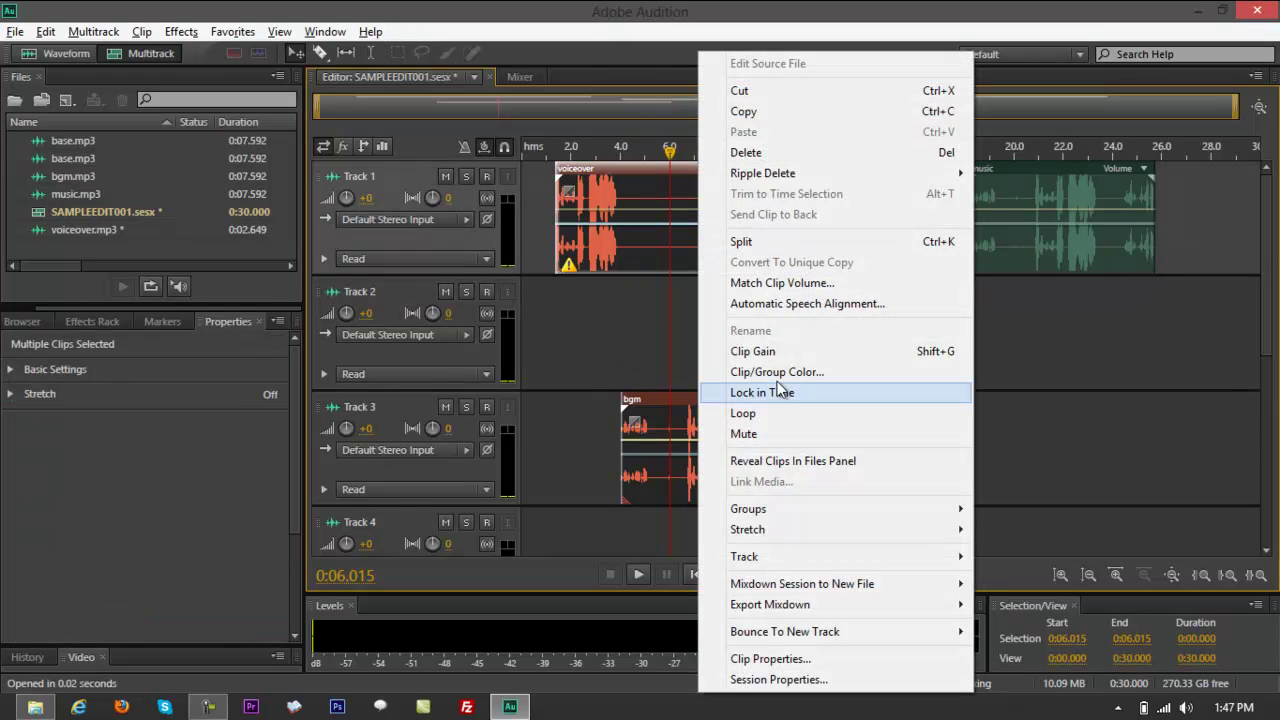
{"action": "mouse_move", "coordinate": [762, 516]}
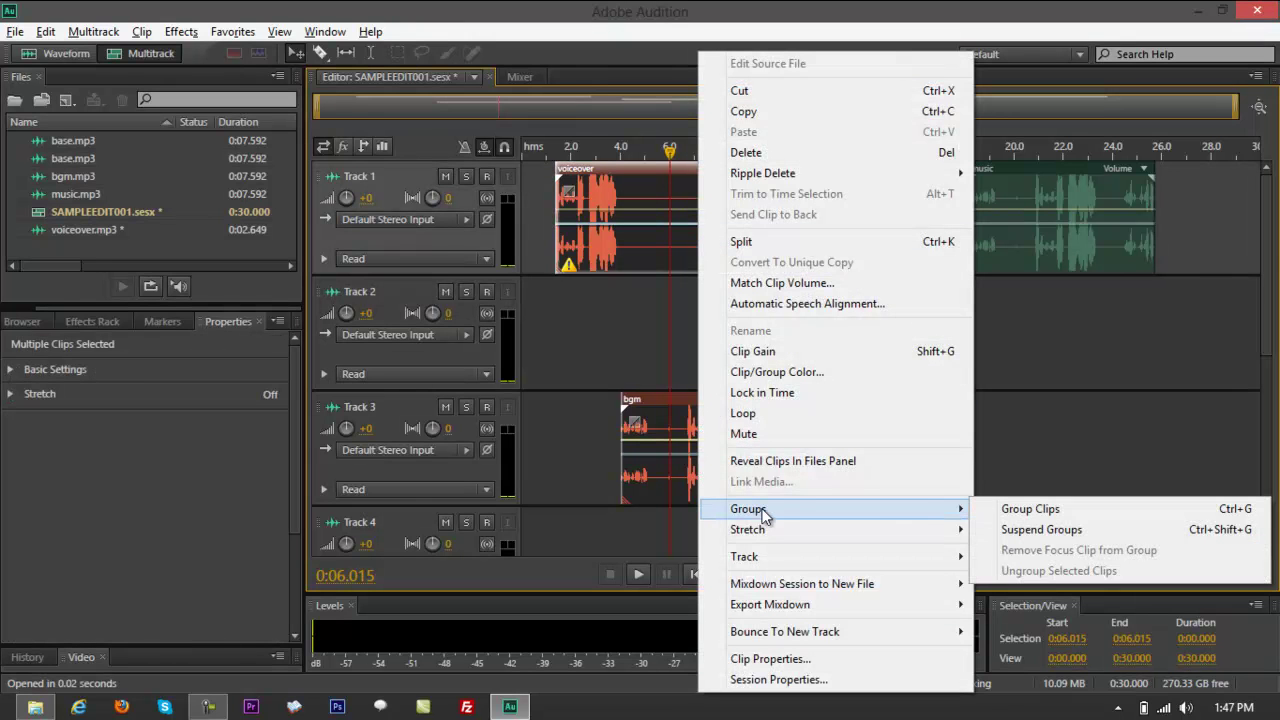
{"action": "left_click", "coordinate": [1030, 509]}
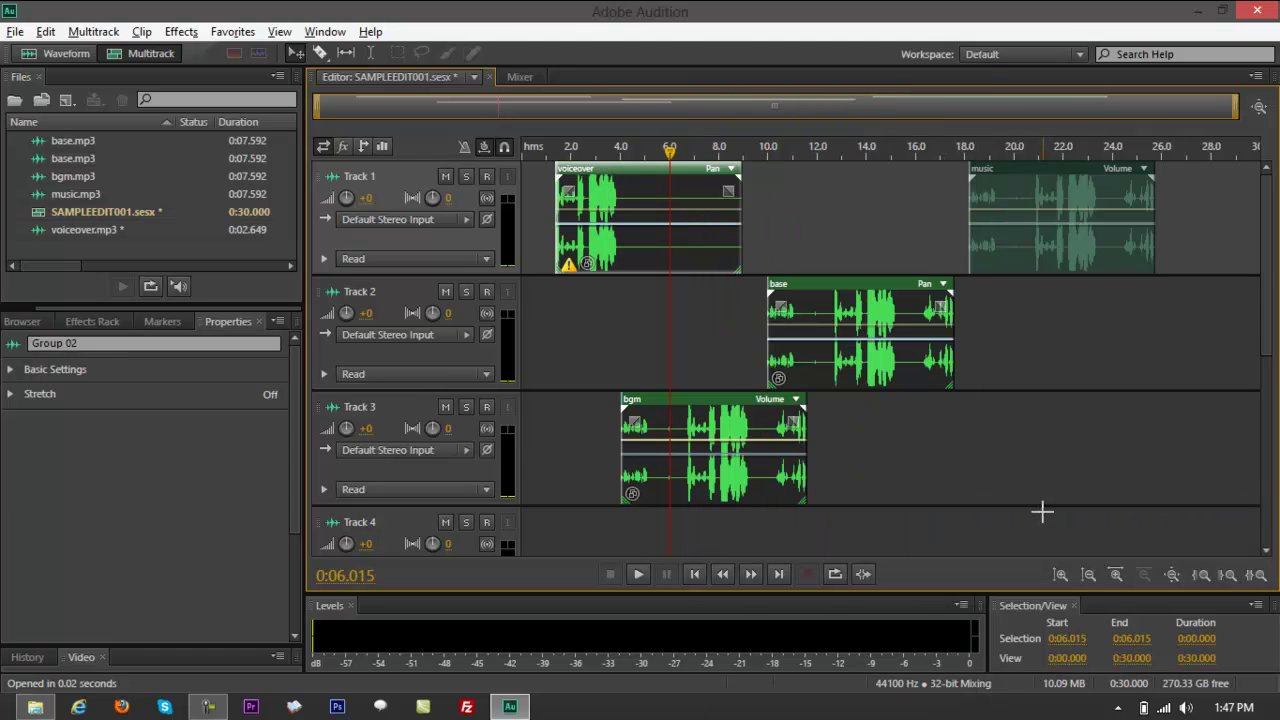
{"action": "left_click", "coordinate": [975, 451]}
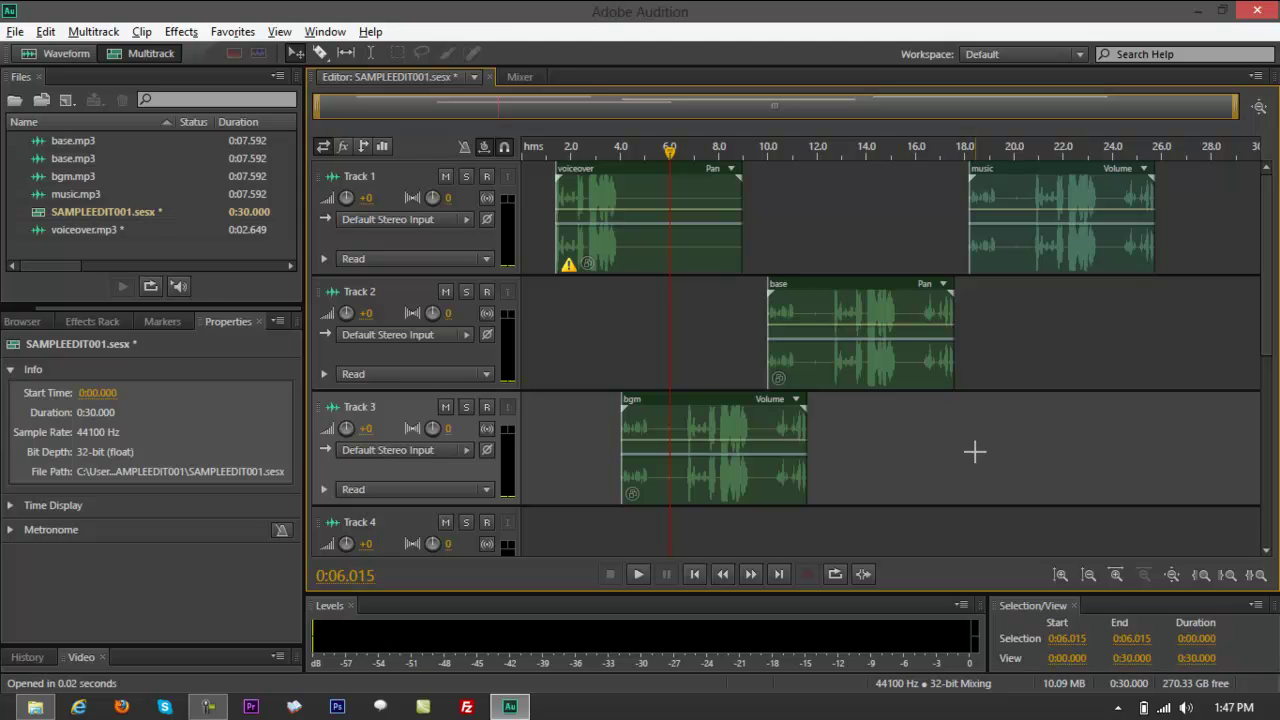
{"action": "left_click", "coordinate": [1082, 583]}
{"action": "left_click", "coordinate": [35, 707]}
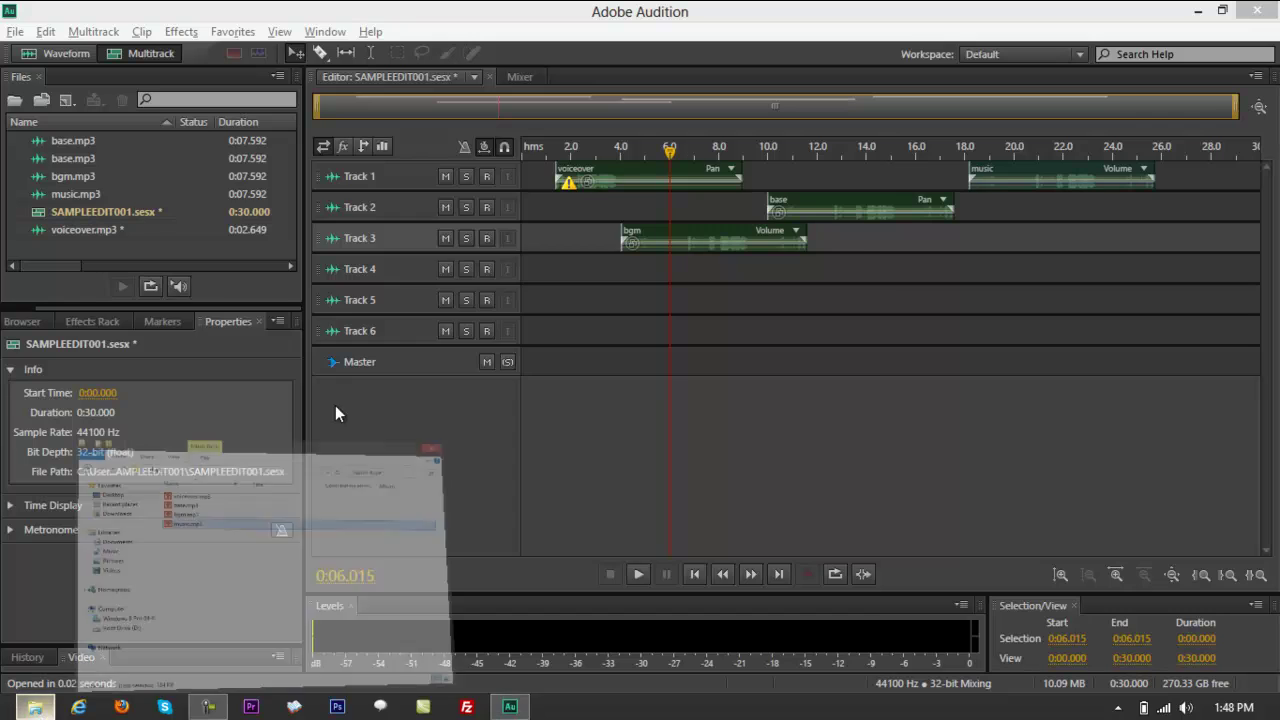
Place the dupe folder window as a floating window at the lower right, beside Audition.
{"action": "left_click_drag", "start_coordinate": [651, 194], "coordinate": [1279, 366]}
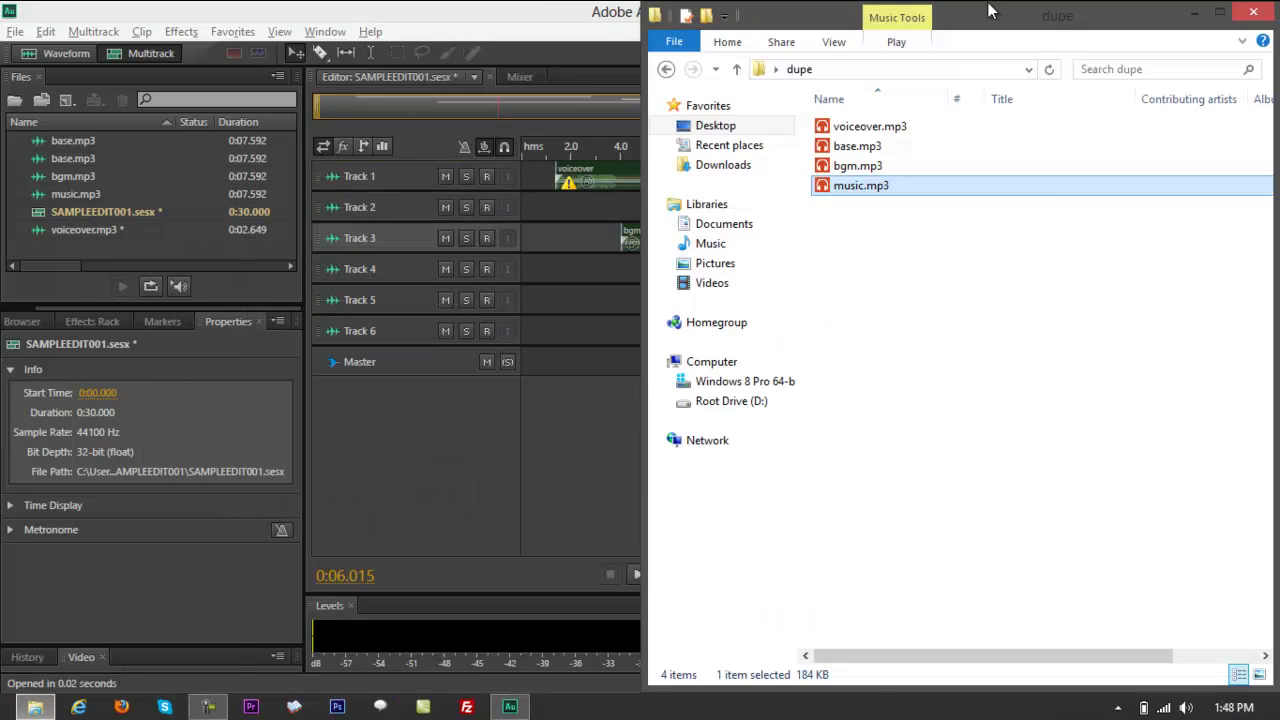
{"action": "double_click", "coordinate": [988, 10]}
{"action": "left_click_drag", "start_coordinate": [627, 189], "coordinate": [1230, 392]}
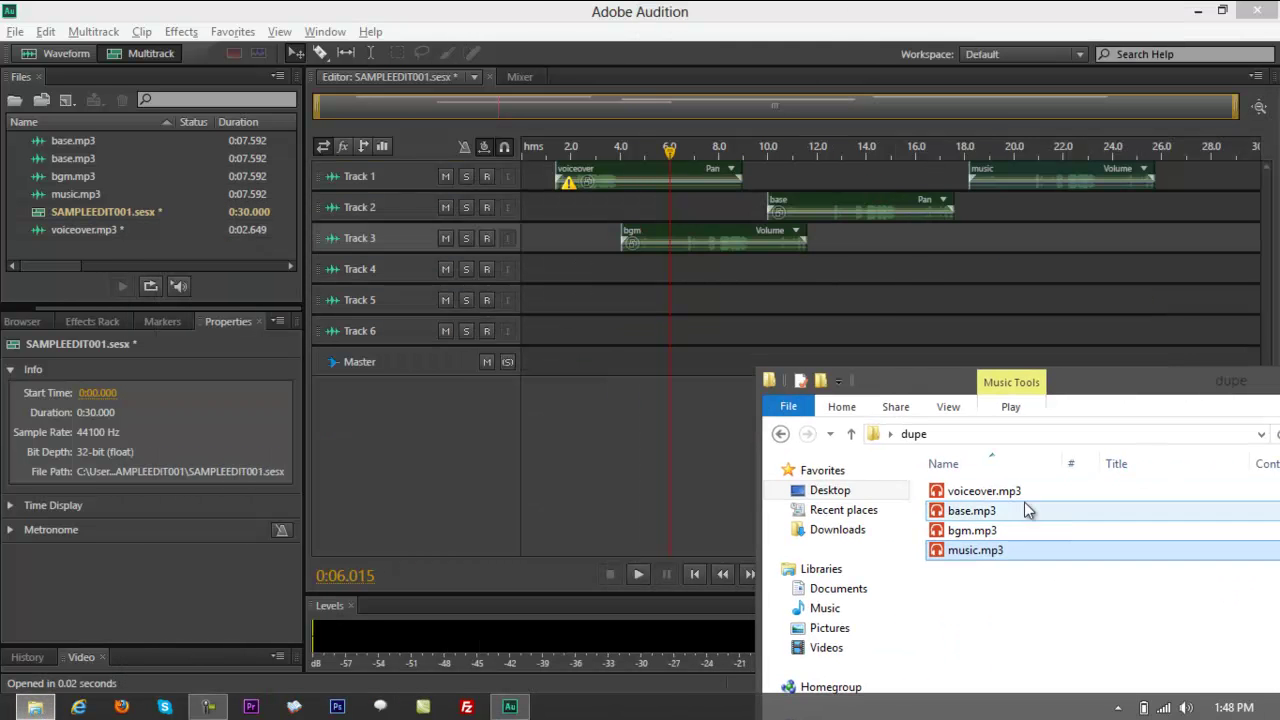
Drop voiceover on Track 4 (12 s), base on Track 6, music and bgm on Track 5, voiceover on Track 2.
{"action": "left_click_drag", "start_coordinate": [984, 491], "coordinate": [822, 270]}
{"action": "left_click_drag", "start_coordinate": [965, 511], "coordinate": [970, 330]}
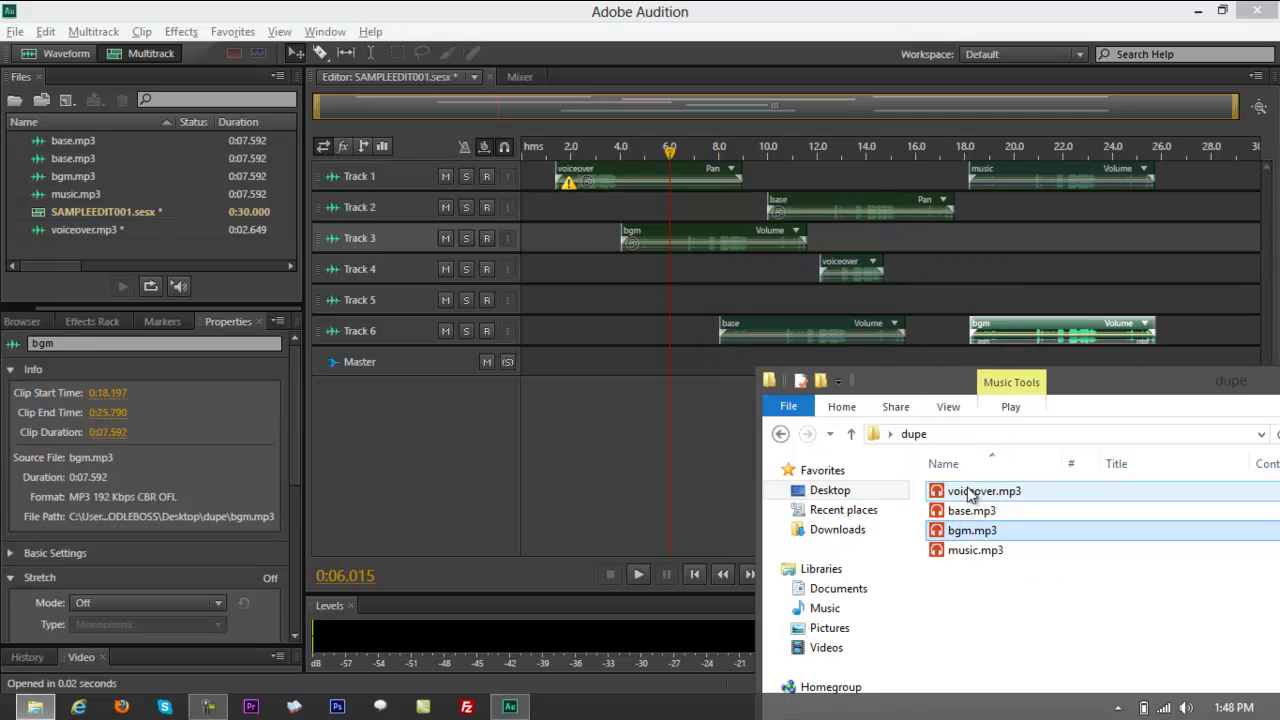
{"action": "left_click_drag", "start_coordinate": [966, 552], "coordinate": [905, 300]}
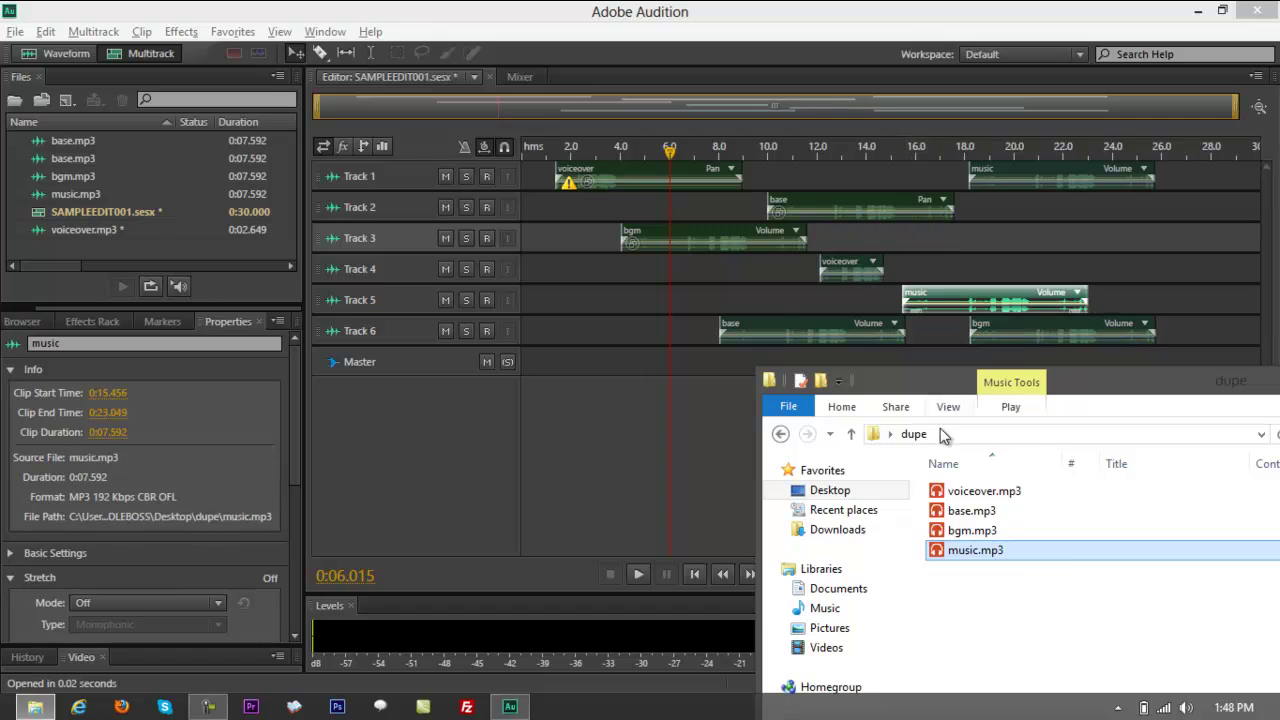
{"action": "left_click_drag", "start_coordinate": [962, 532], "coordinate": [757, 300]}
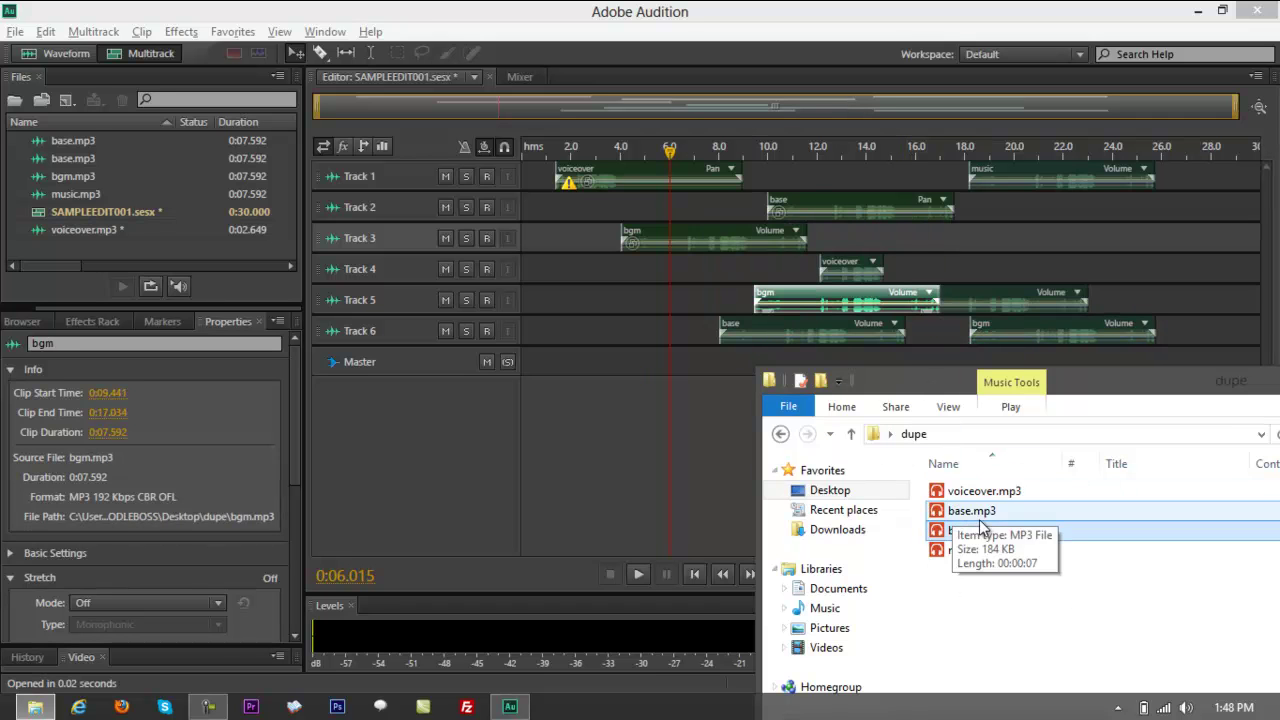
{"action": "left_click_drag", "start_coordinate": [984, 491], "coordinate": [588, 205]}
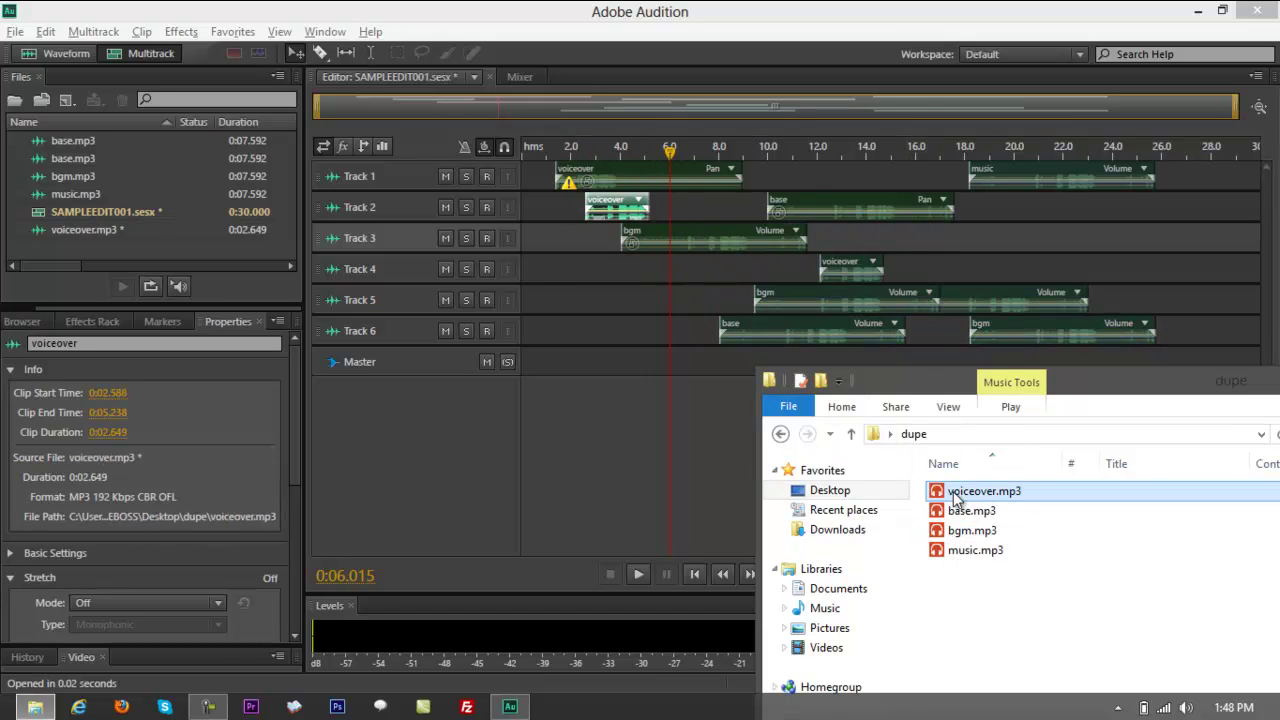
Add base (21 s) and bgm (4.7 s) to Track 4, and music to Track 6 at 3.3 s.
{"action": "left_click_drag", "start_coordinate": [958, 509], "coordinate": [1045, 268]}
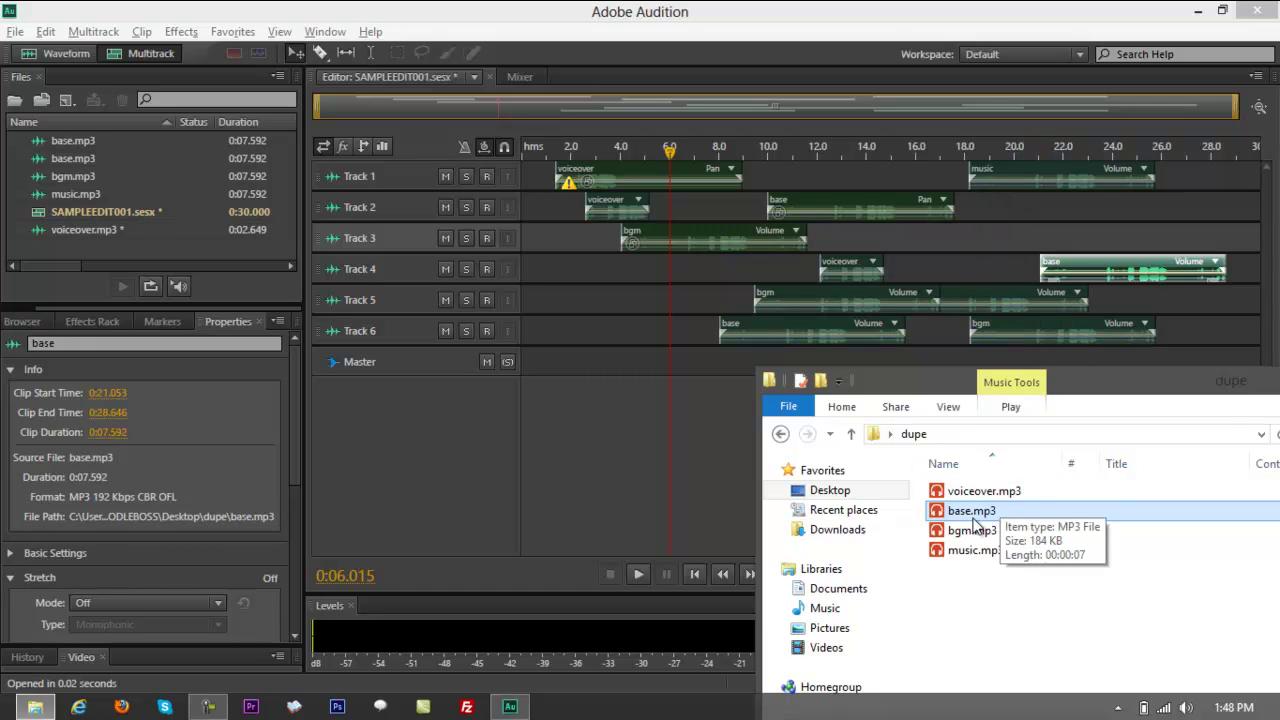
{"action": "left_click_drag", "start_coordinate": [975, 525], "coordinate": [640, 270]}
{"action": "left_click", "coordinate": [960, 555]}
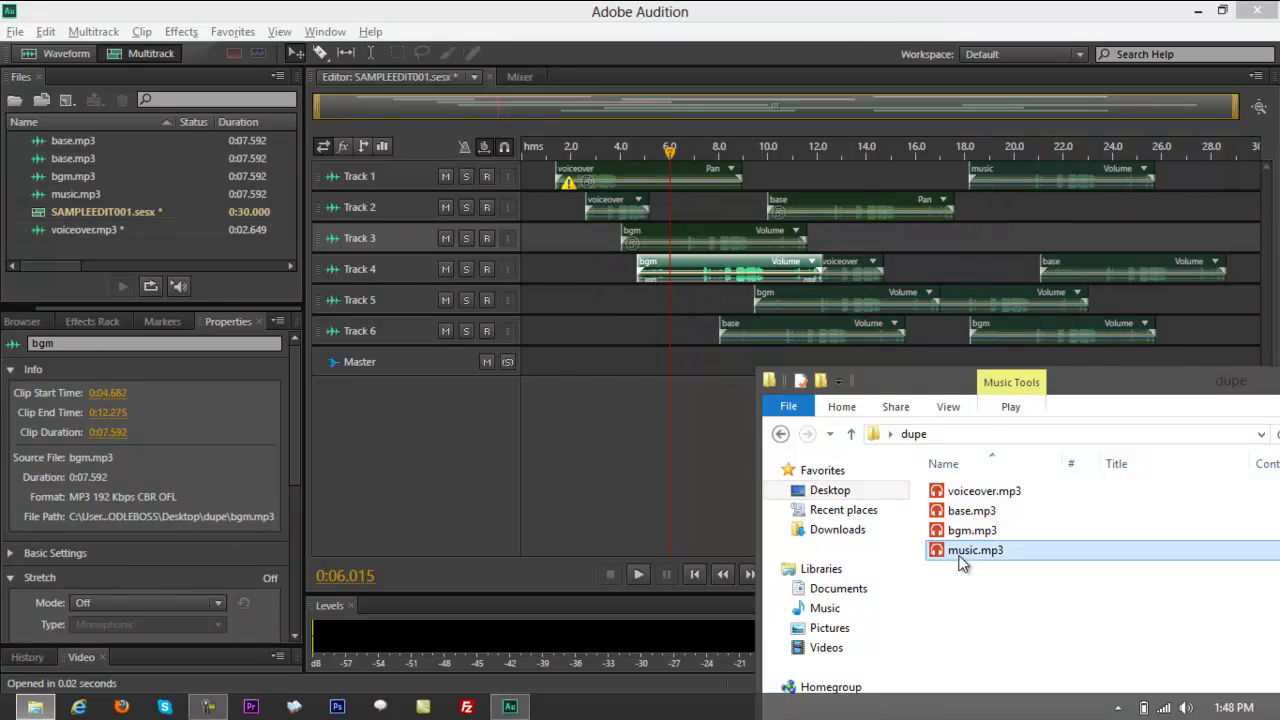
{"action": "left_click_drag", "start_coordinate": [960, 563], "coordinate": [605, 333]}
{"action": "left_click", "coordinate": [745, 18]}
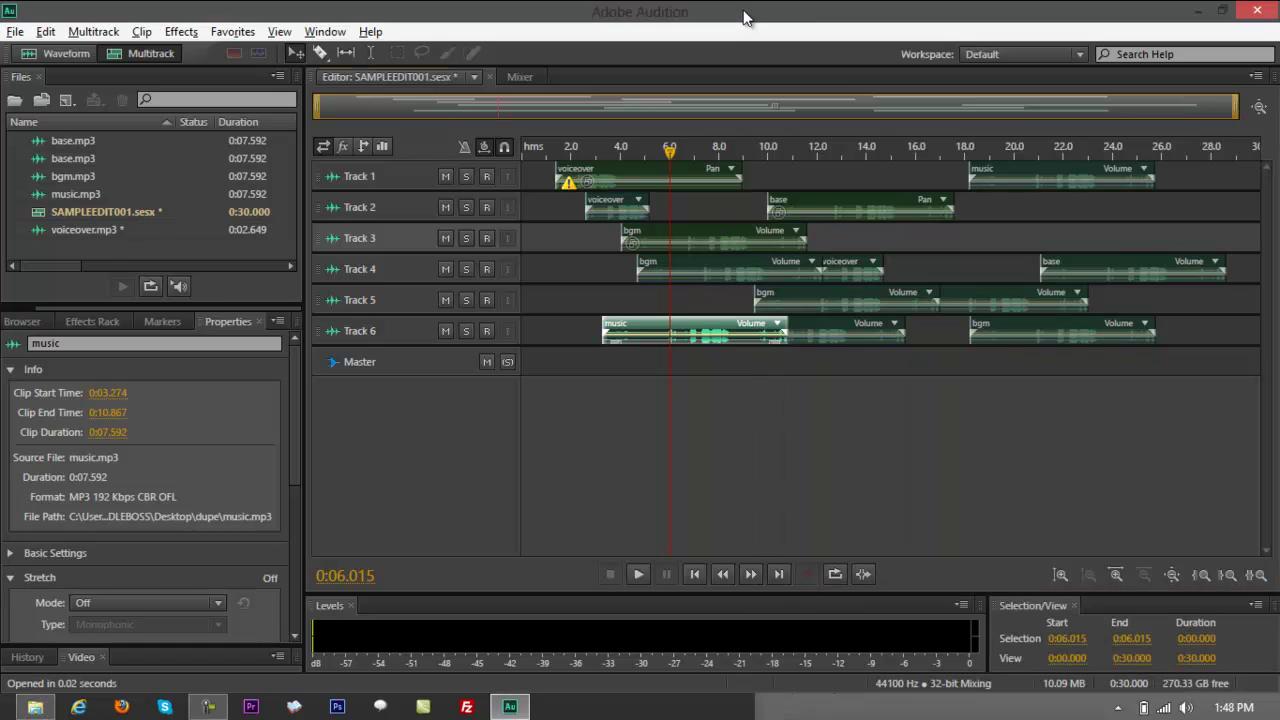
{"action": "left_click", "coordinate": [1066, 575]}
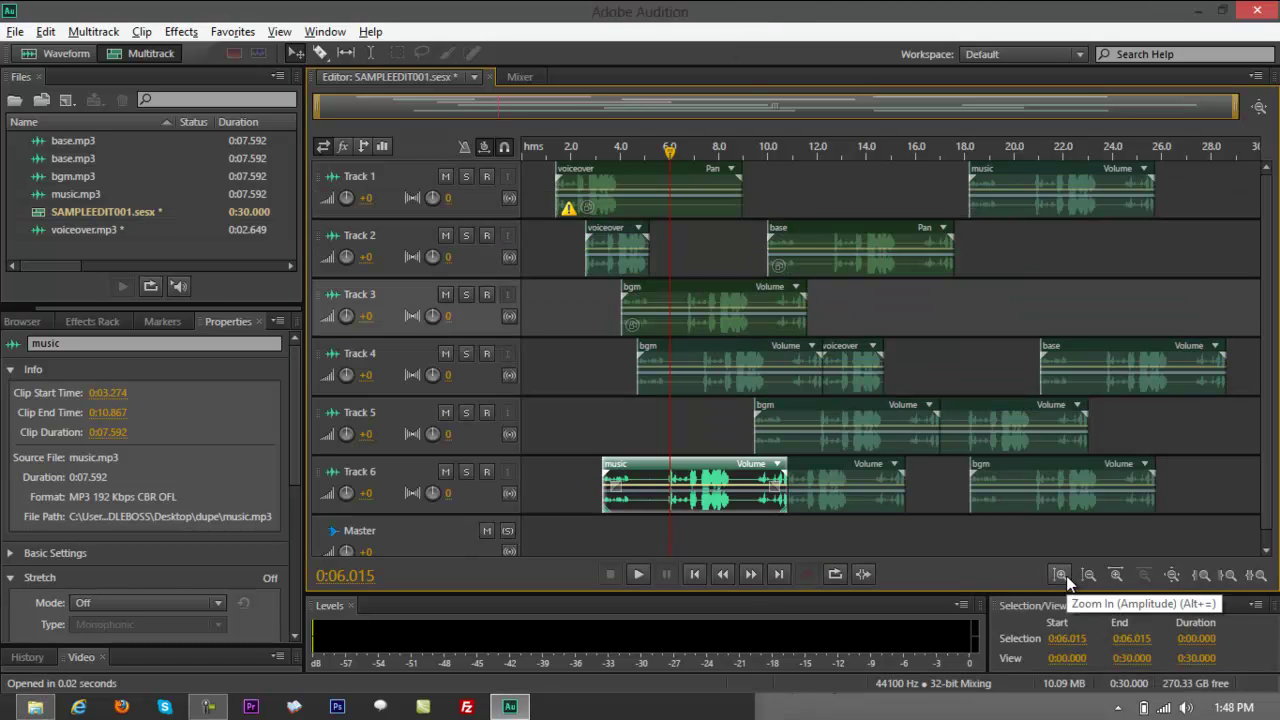
{"action": "left_click", "coordinate": [929, 315]}
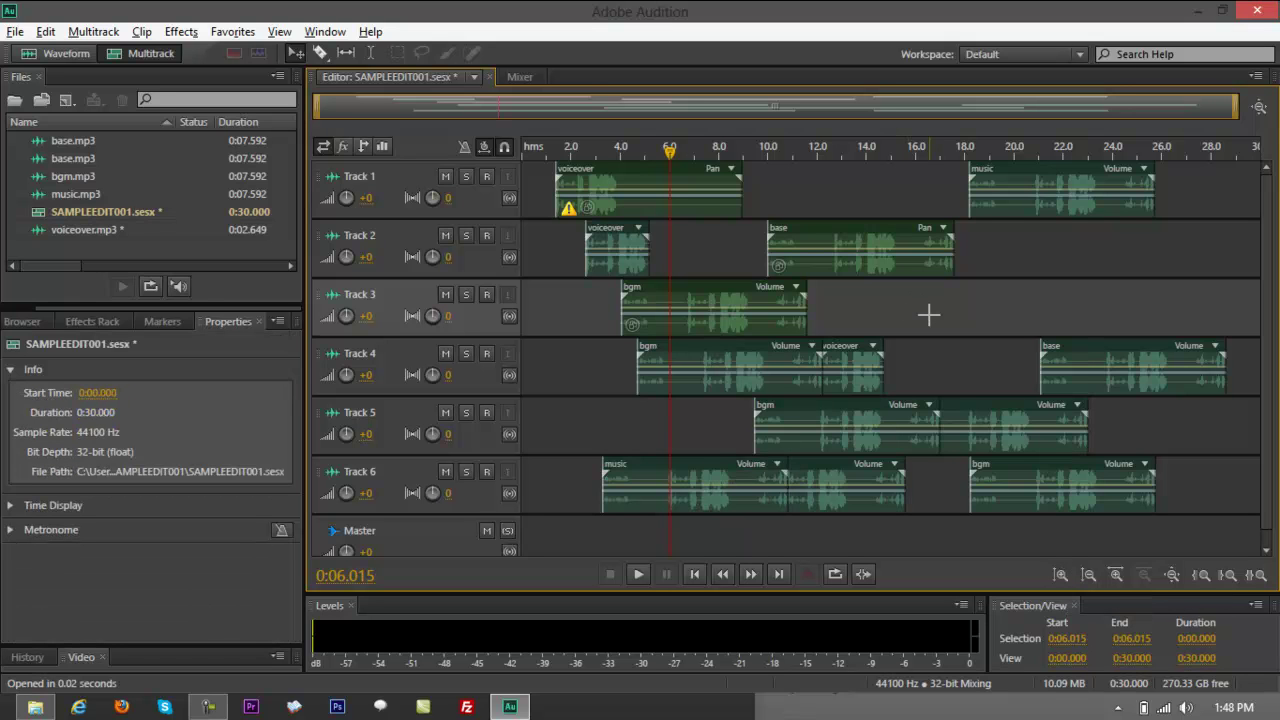